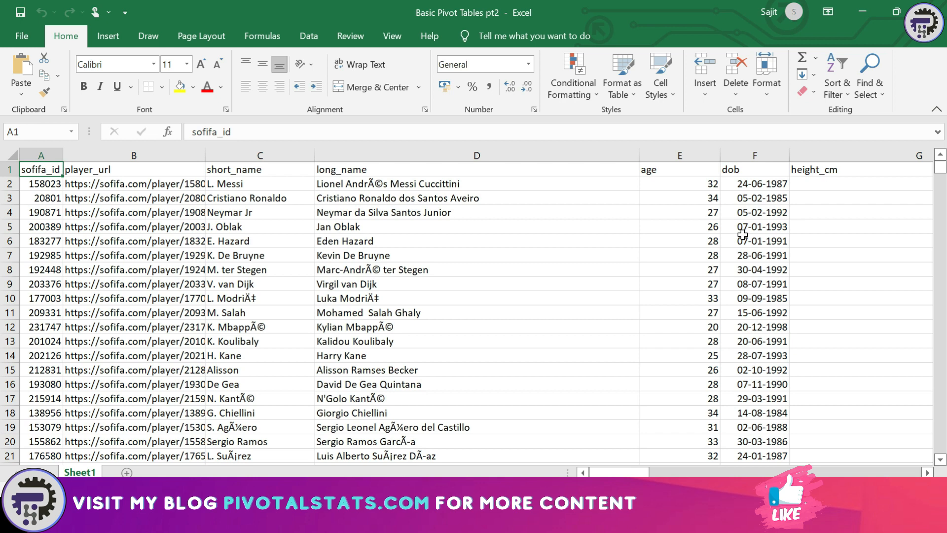
Check the extent of the FIFA player data, its header row and last row
key(Down)
key(Up)
key(Down)
key(Up)
key(Down)
key(Up)
key(Down)
key(Up)
key(Down)
key(Up)
key(ctrl+shift+Right)
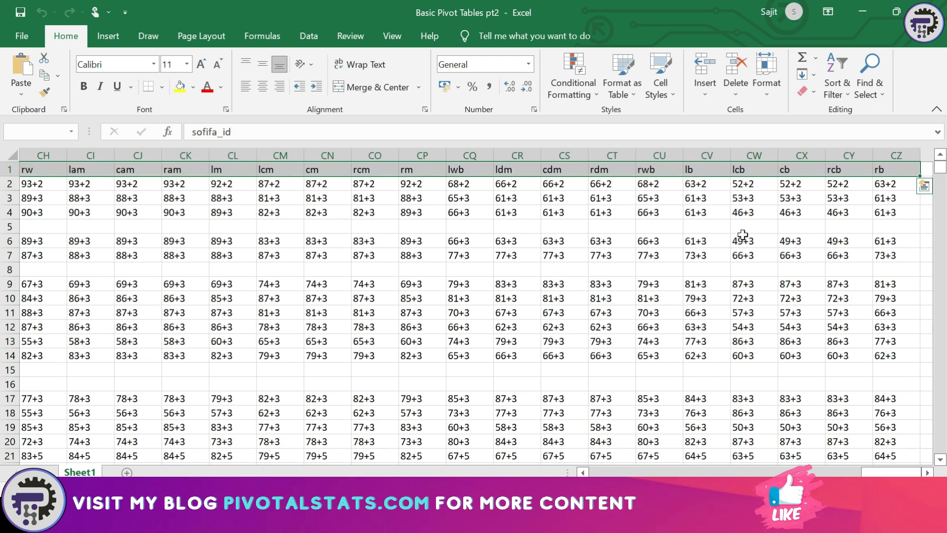
key(ctrl+Home)
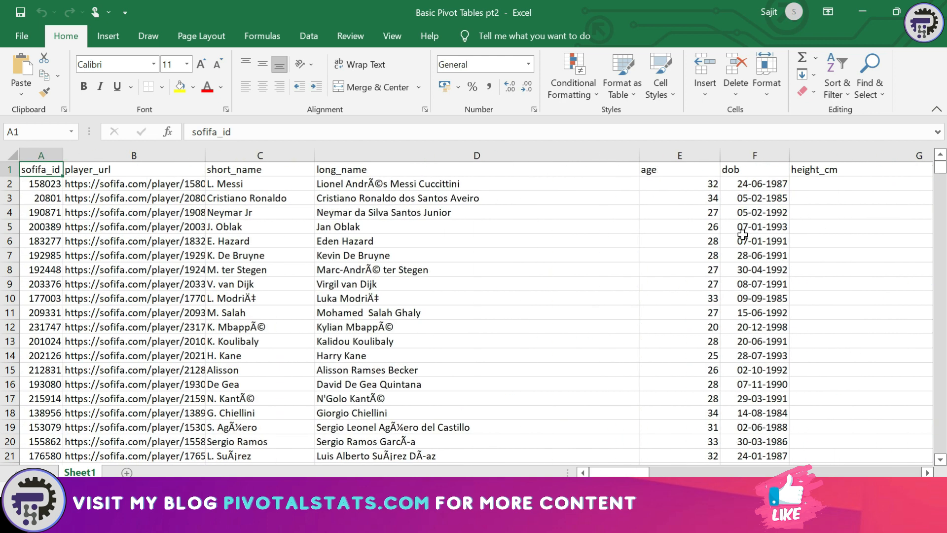
key(ctrl+Right)
key(ctrl+Left)
key(ctrl+Down)
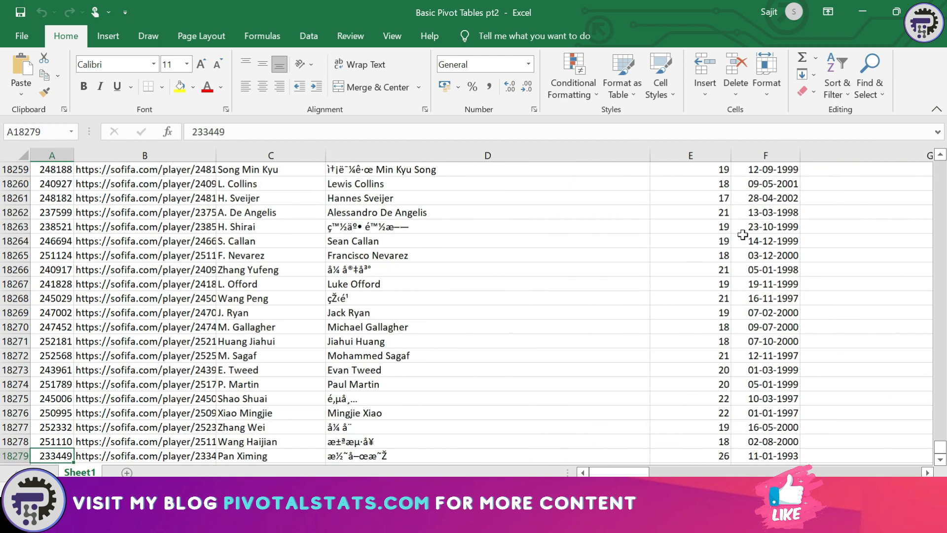
key(ctrl+Up)
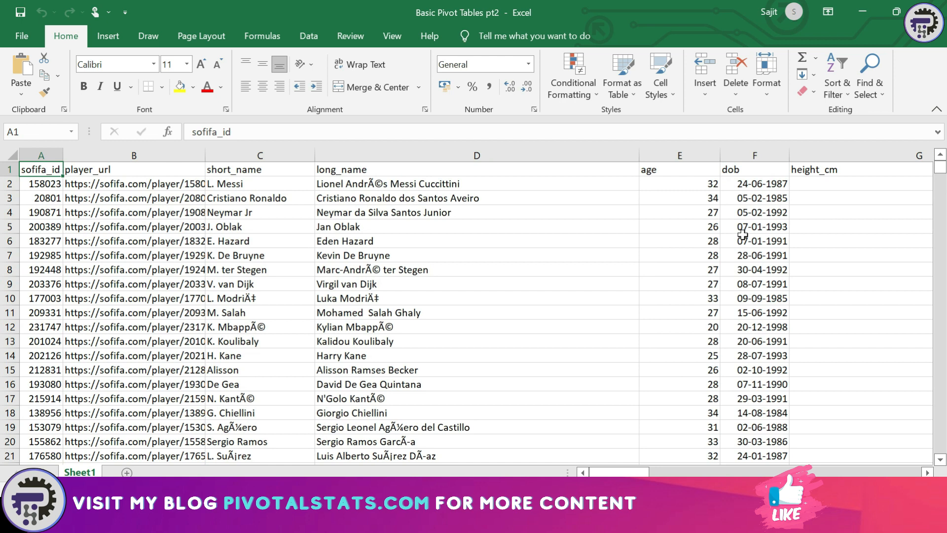
Create an empty pivot table on a new sheet with the Alt+D+P PivotTable Wizard
key(alt)
key(d)
key(p)
key(f)
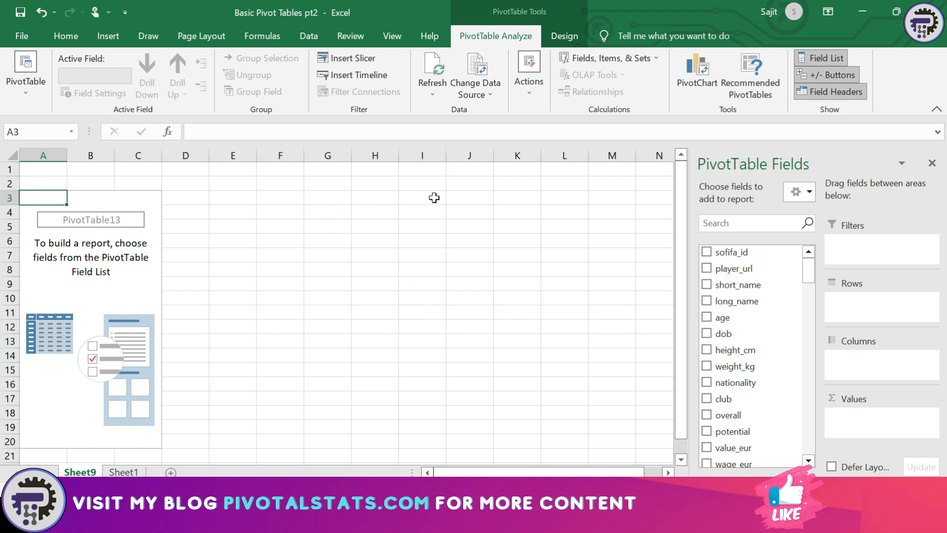
Put club then short_name in Rows, and sums of overall and potential in Values
click(566, 36)
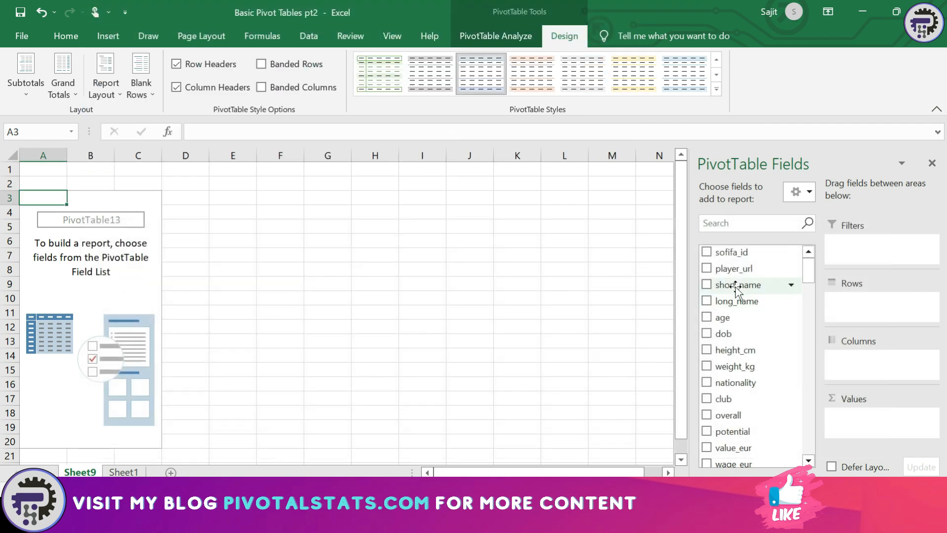
drag(729, 405, 866, 310)
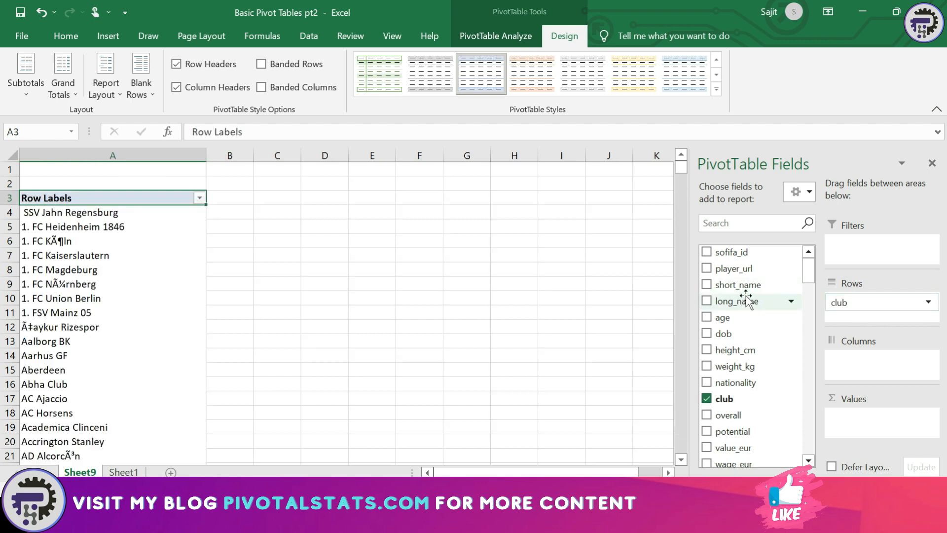
drag(747, 288, 858, 319)
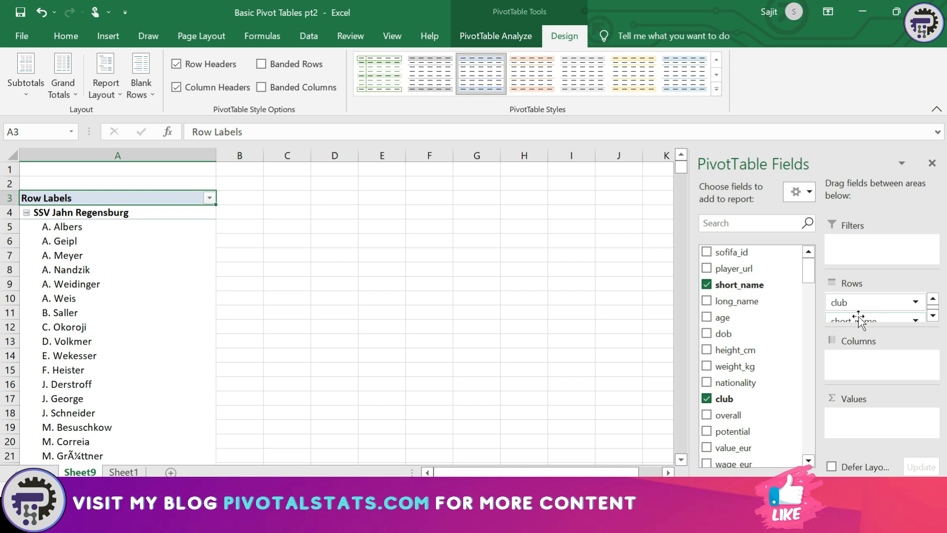
drag(740, 416, 878, 422)
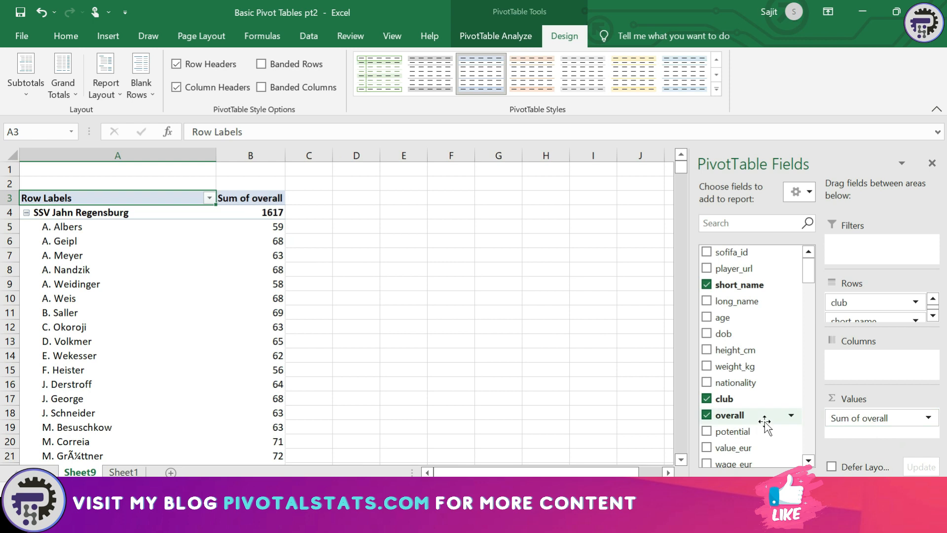
drag(735, 432, 848, 436)
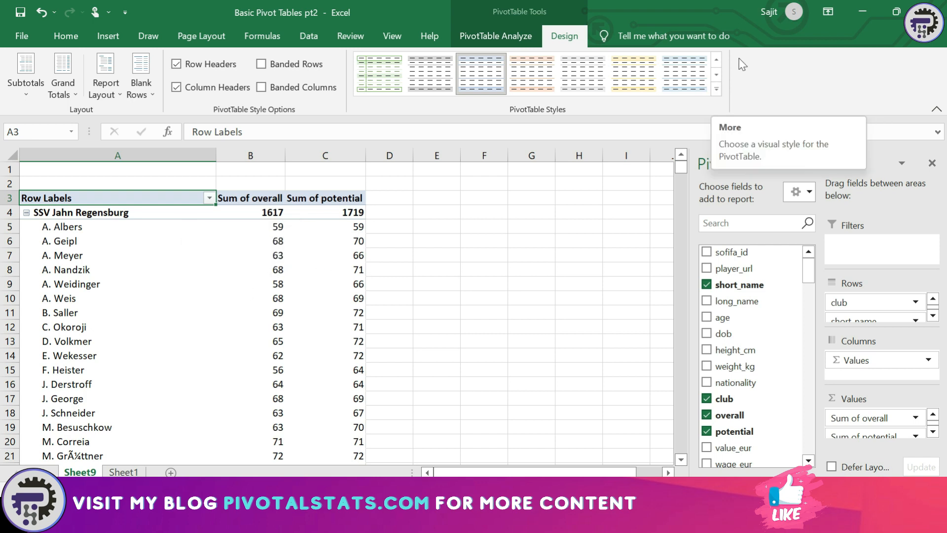
Browse the PivotTable Styles gallery and choose New PivotTable Style to start PivotTable Style 1
click(716, 90)
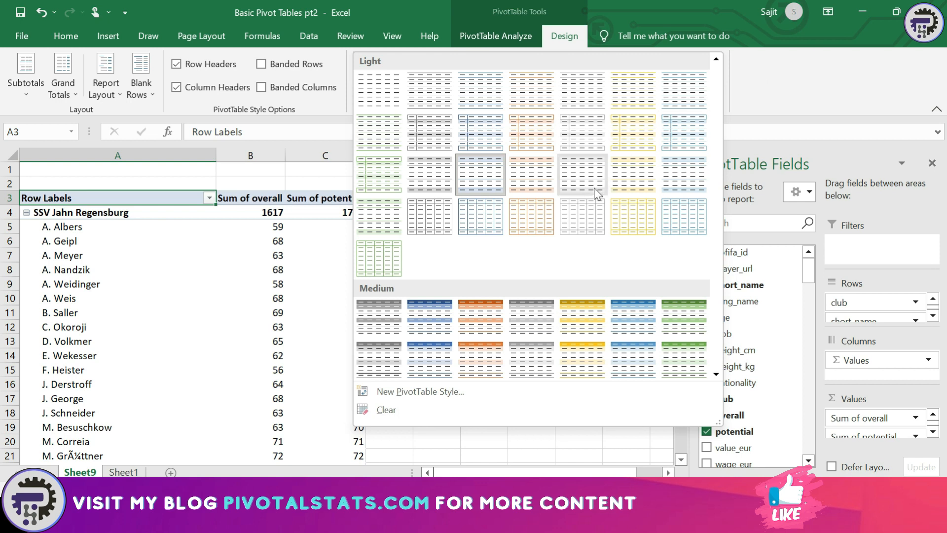
scroll(592, 188, down, 3)
scroll(597, 194, up, 5)
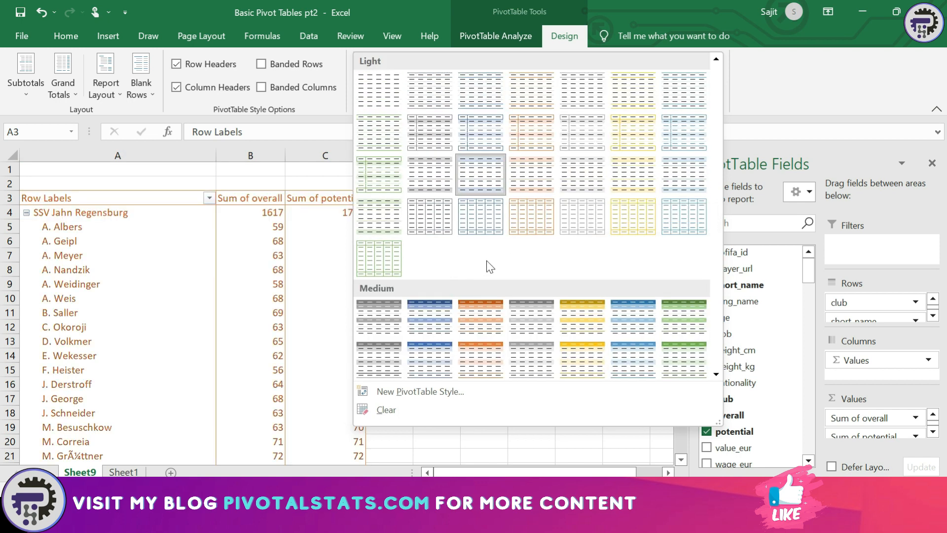
scroll(503, 268, down, 3)
scroll(502, 267, down, 3)
scroll(502, 267, up, 6)
scroll(501, 267, down, 5)
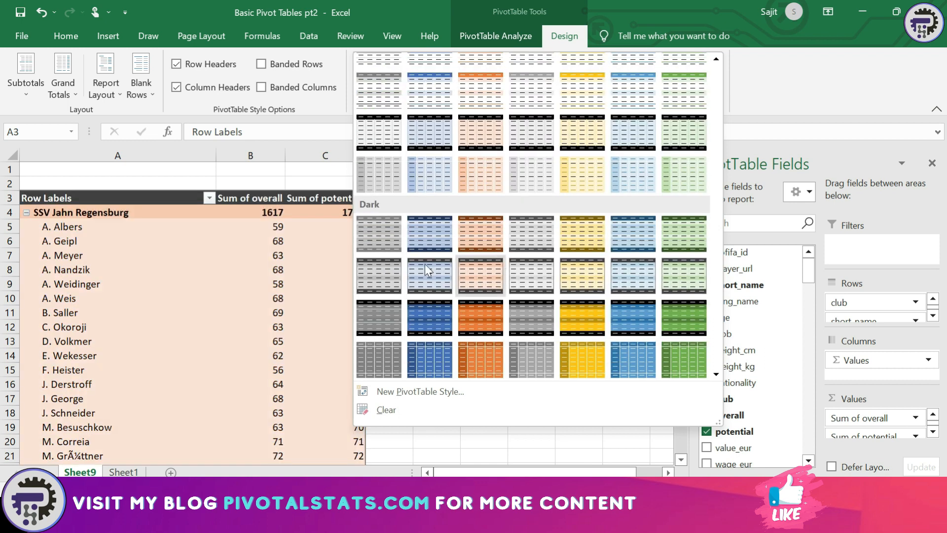
scroll(502, 262, up, 6)
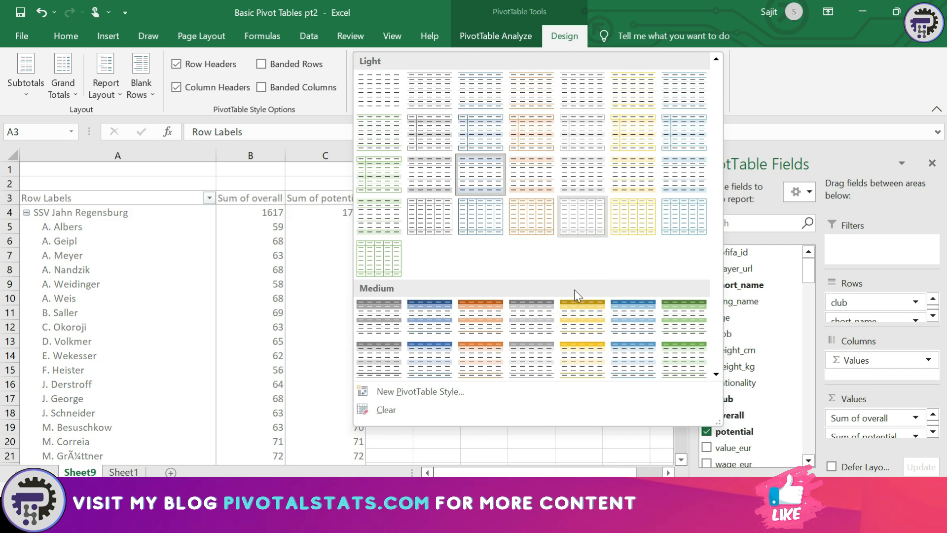
click(431, 392)
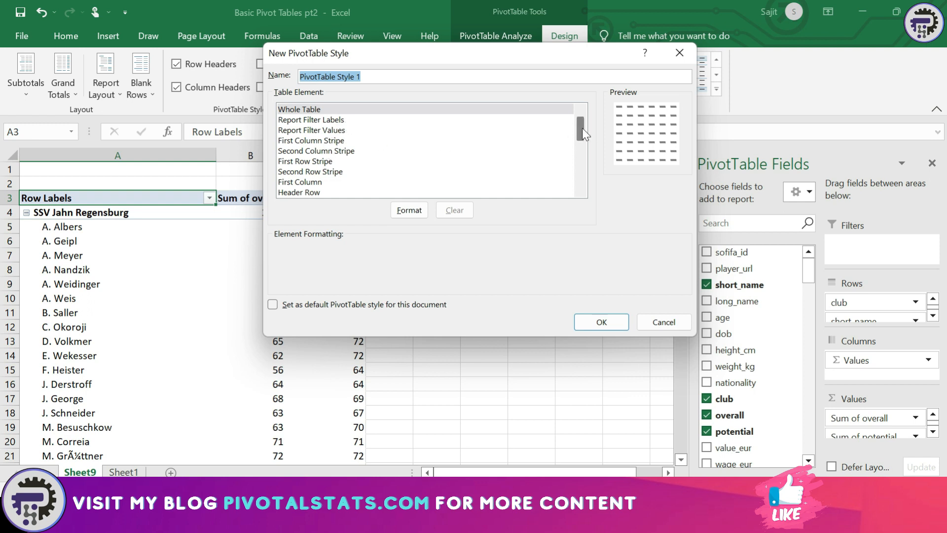
Give the Header Row bold italic text with a gold fill and save PivotTable Style 1
mouse_move(579, 129)
mouse_down()
mouse_move(579, 197)
mouse_move(581, 120)
mouse_up()
click(298, 193)
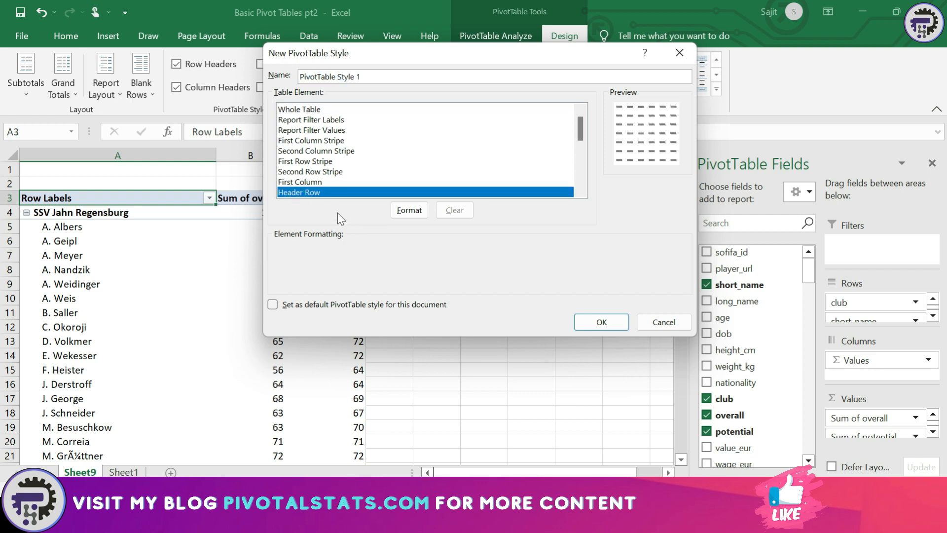
click(421, 211)
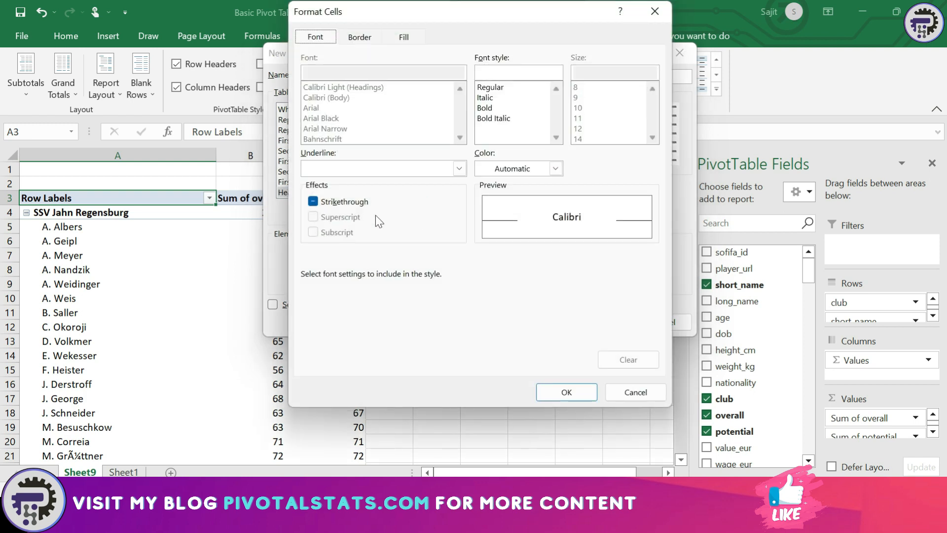
drag(474, 16, 375, 33)
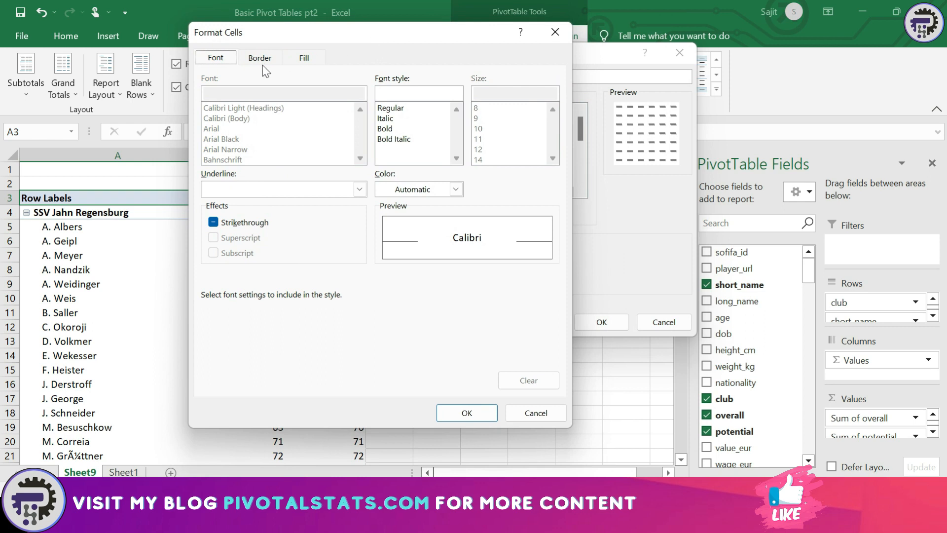
click(414, 140)
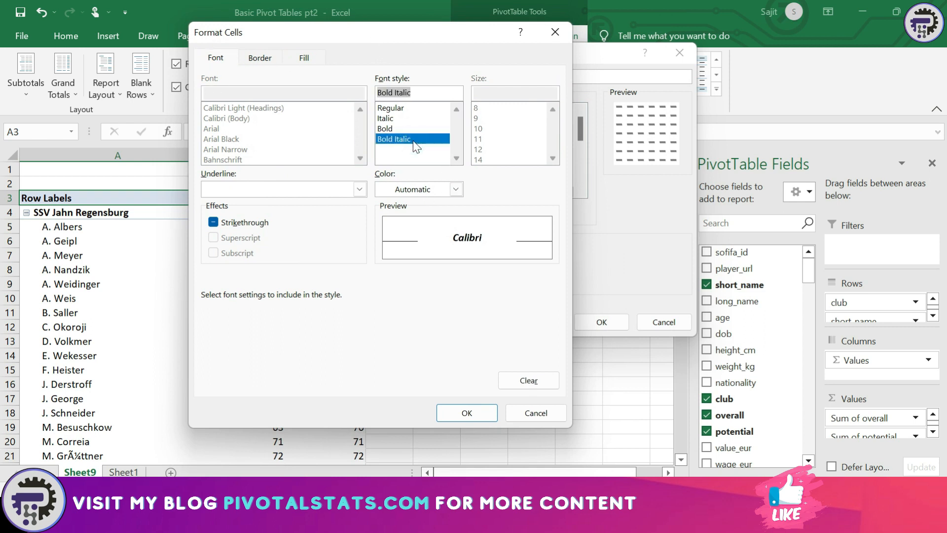
click(293, 60)
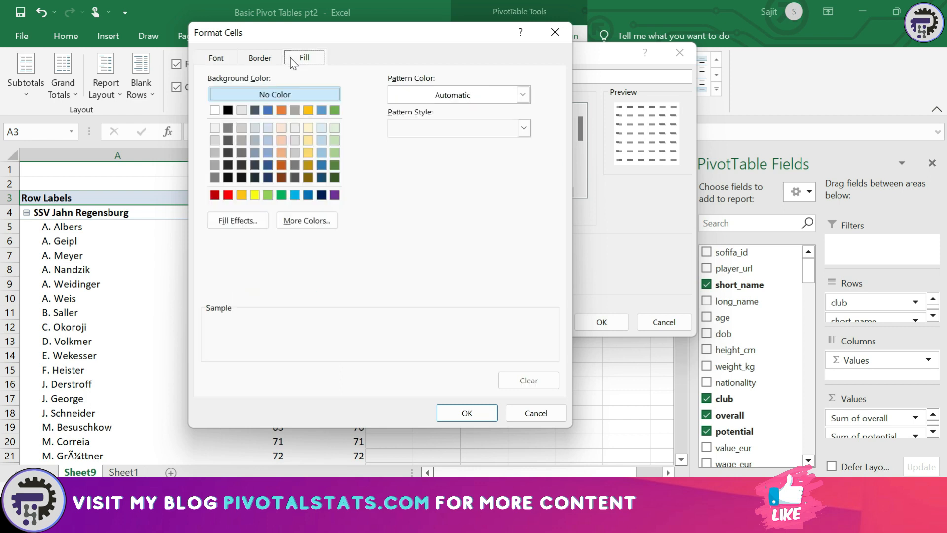
click(308, 109)
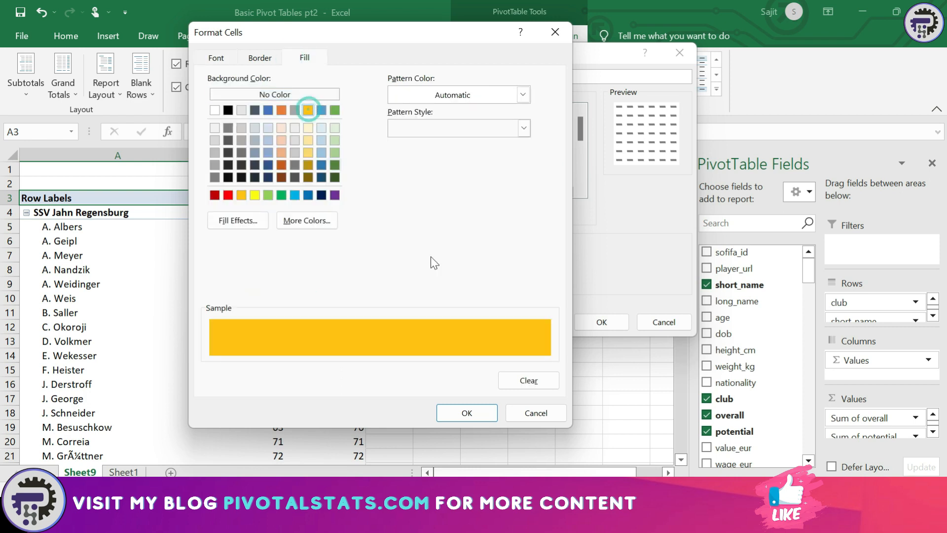
click(457, 413)
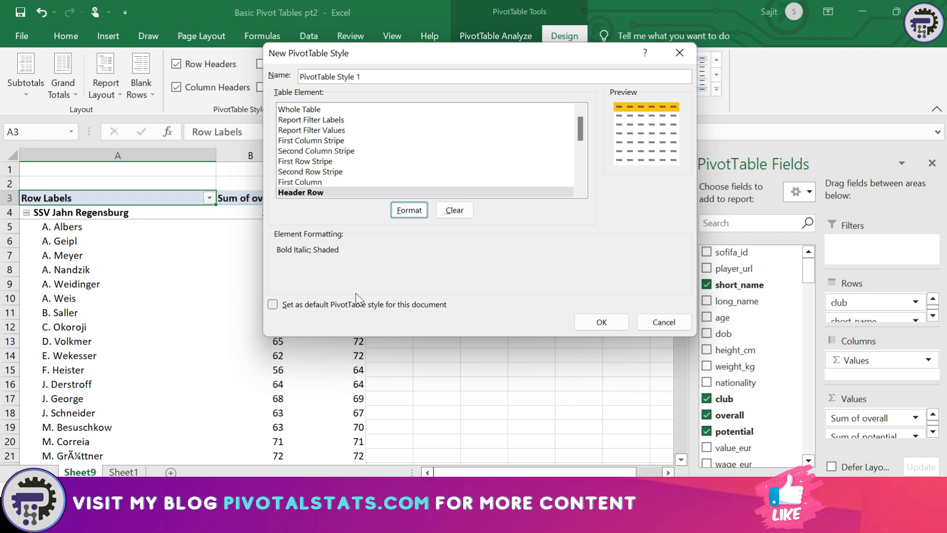
click(602, 322)
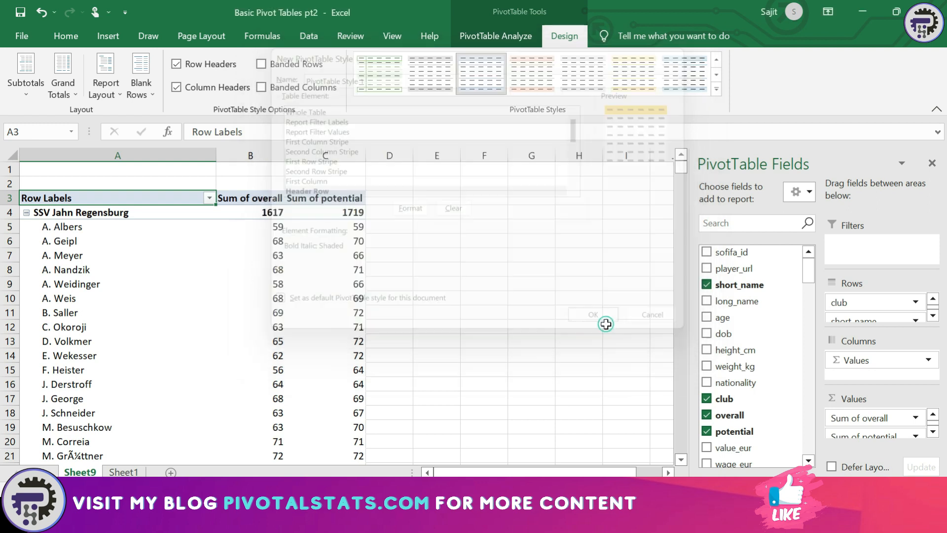
Apply the custom PivotTable Style 1 from the styles gallery to the pivot table
click(717, 90)
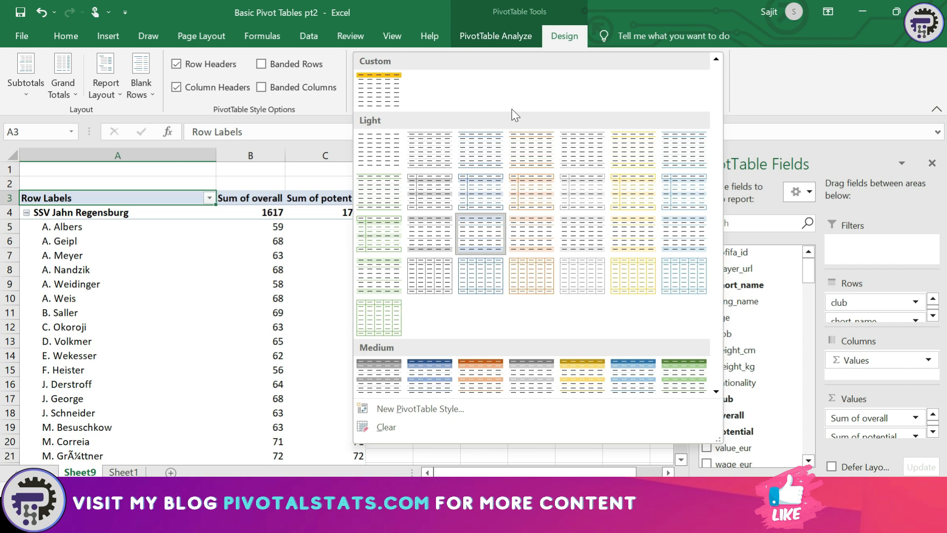
click(744, 81)
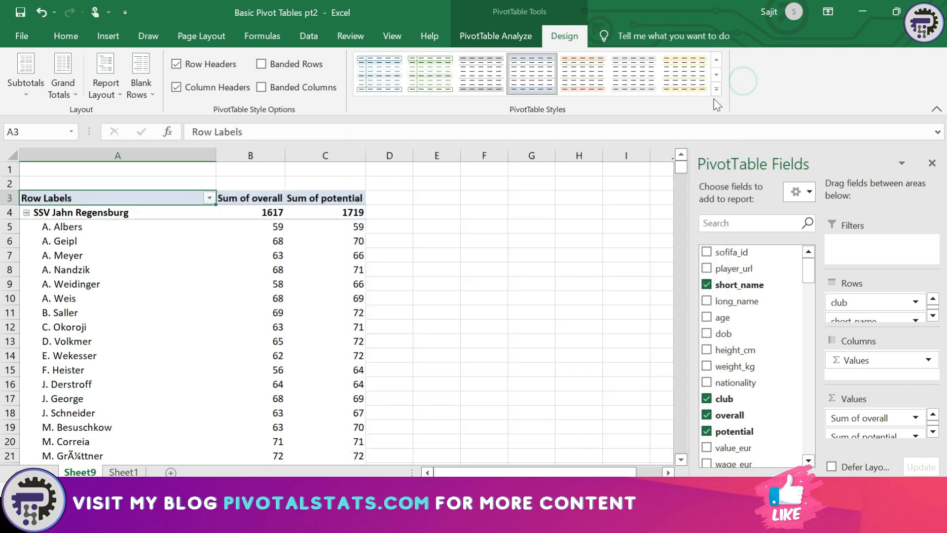
click(721, 89)
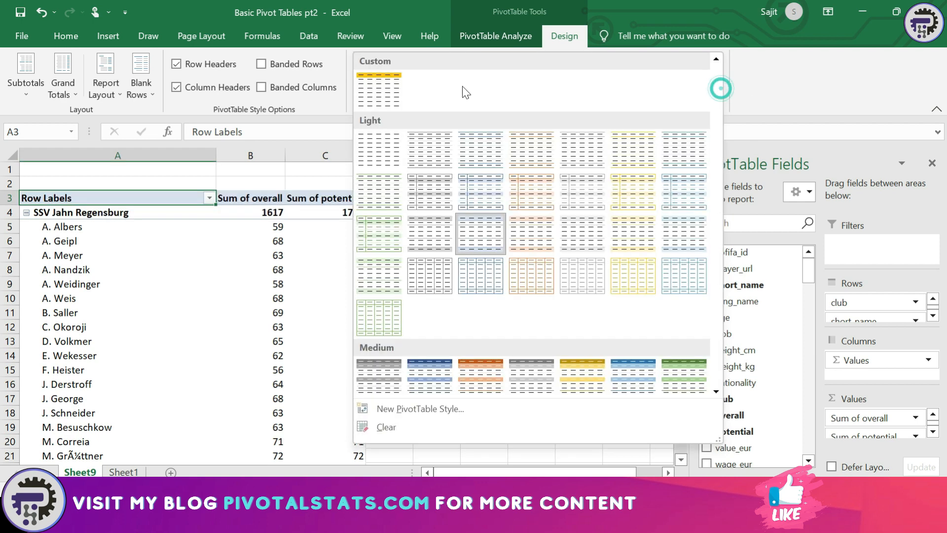
click(375, 91)
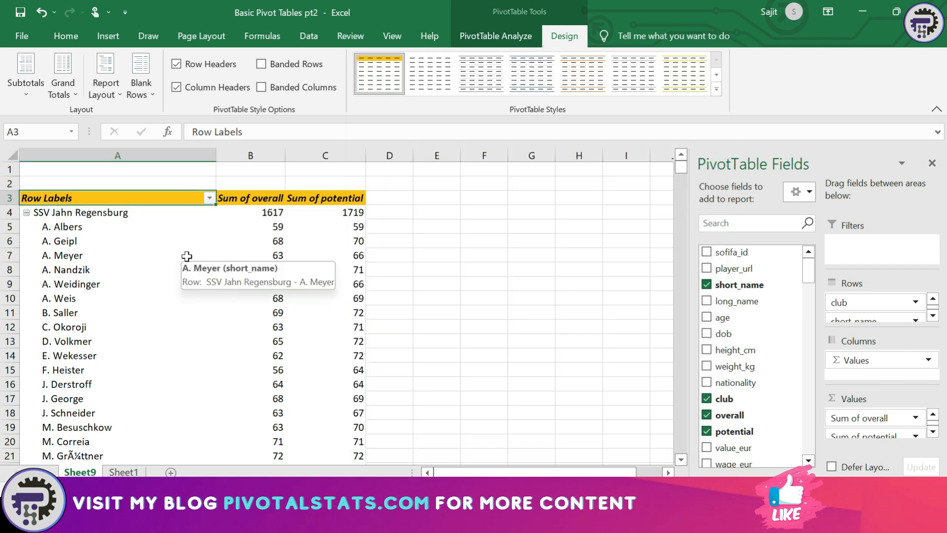
Step between the Row Labels header, club row and player rows to check the styling
key(Down)
key(Down)
key(Down)
key(Down)
key(Down)
key(Down)
key(Down)
key(Down)
key(Down)
key(Down)
key(Down)
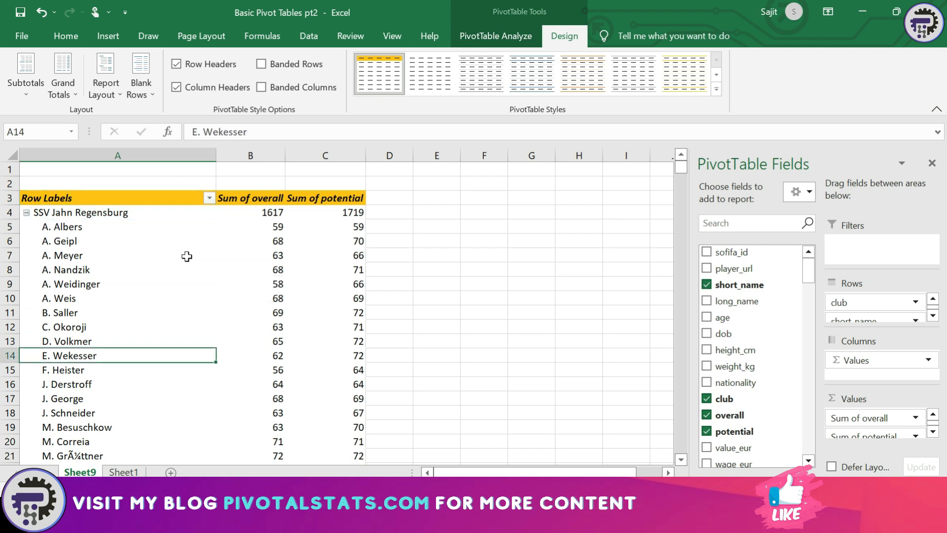
key(Up)
key(Up)
key(Up)
key(Up)
key(Up)
key(Up)
key(Up)
key(Up)
key(Up)
key(Up)
key(Up)
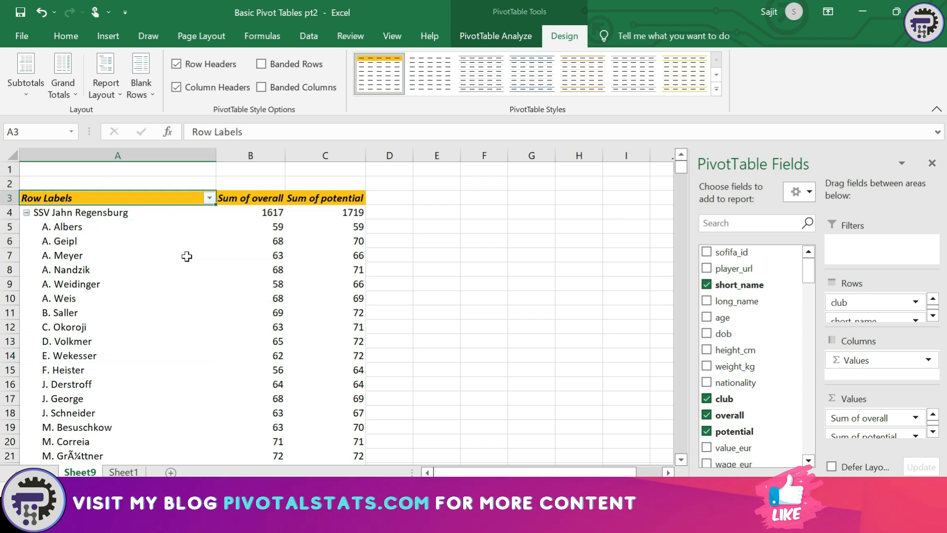
key(Down)
key(Up)
key(Down)
key(Up)
key(Up)
key(Down)
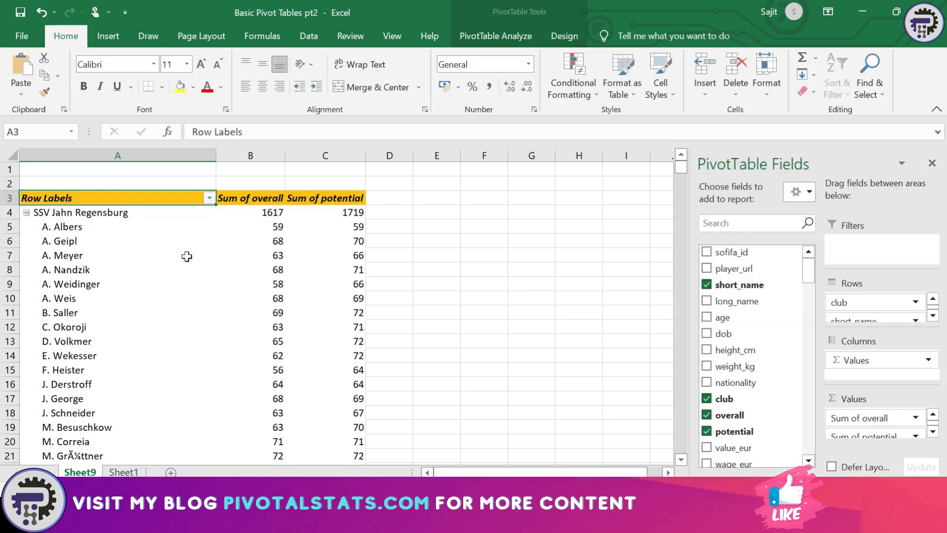
key(Down)
key(Down)
key(Up)
key(Up)
key(Down)
key(Up)
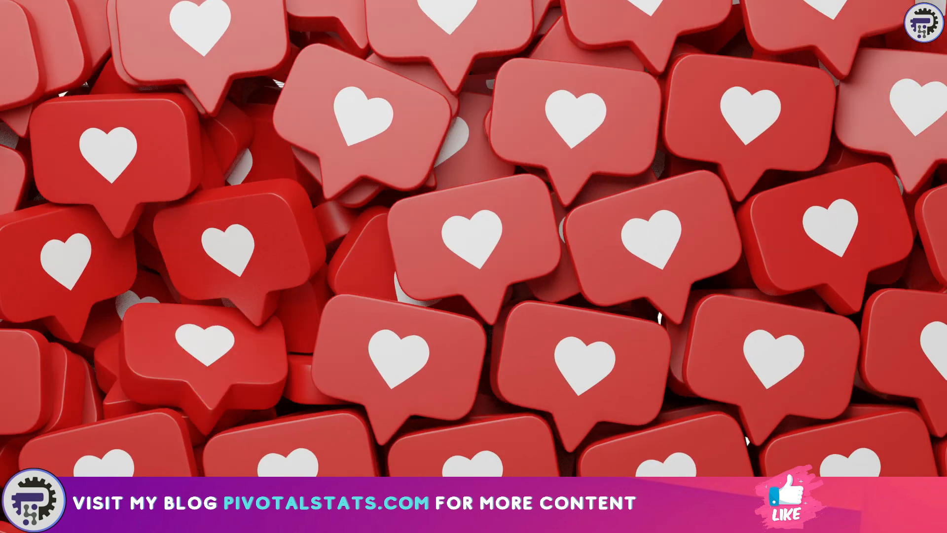
Show the PivotTable Design tab's layout and style options
click(564, 36)
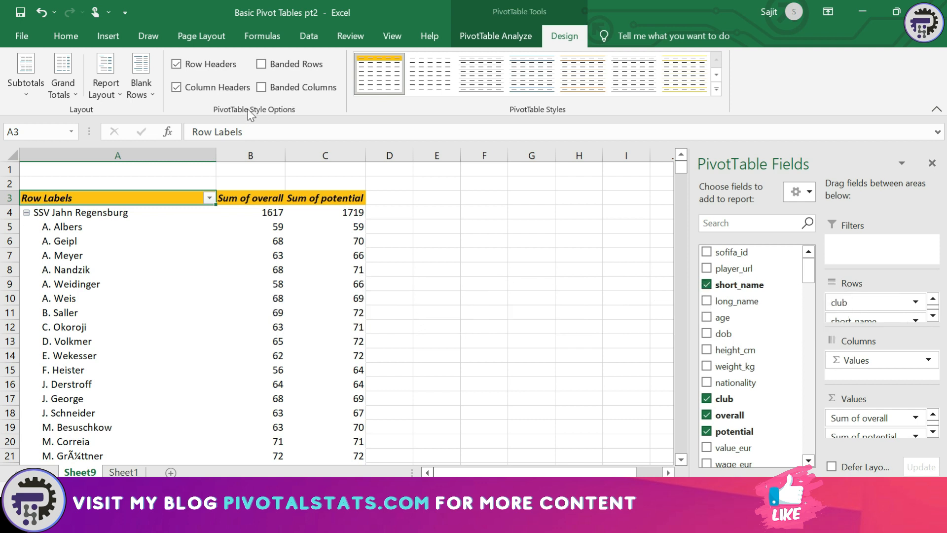
Apply the Light Blue Pivot Style Medium 2 style to the pivot table
click(262, 67)
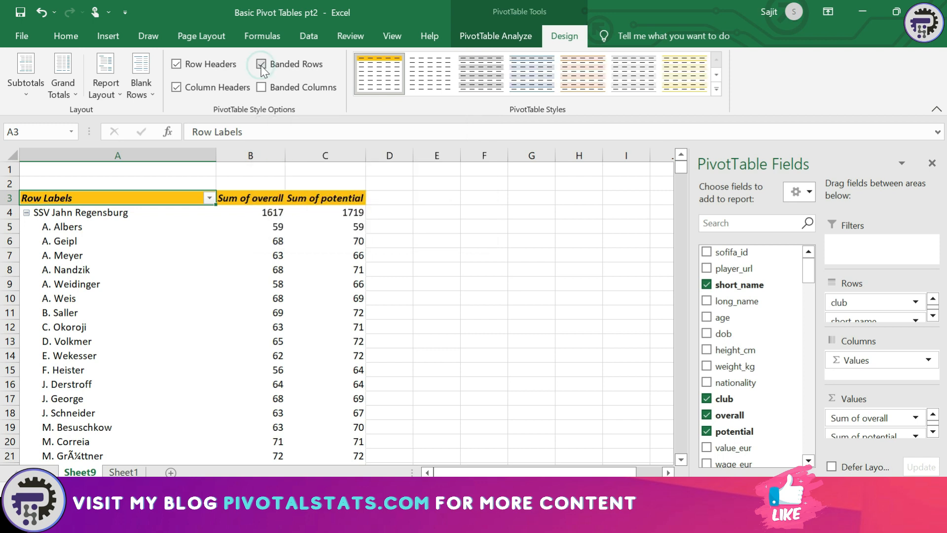
click(717, 90)
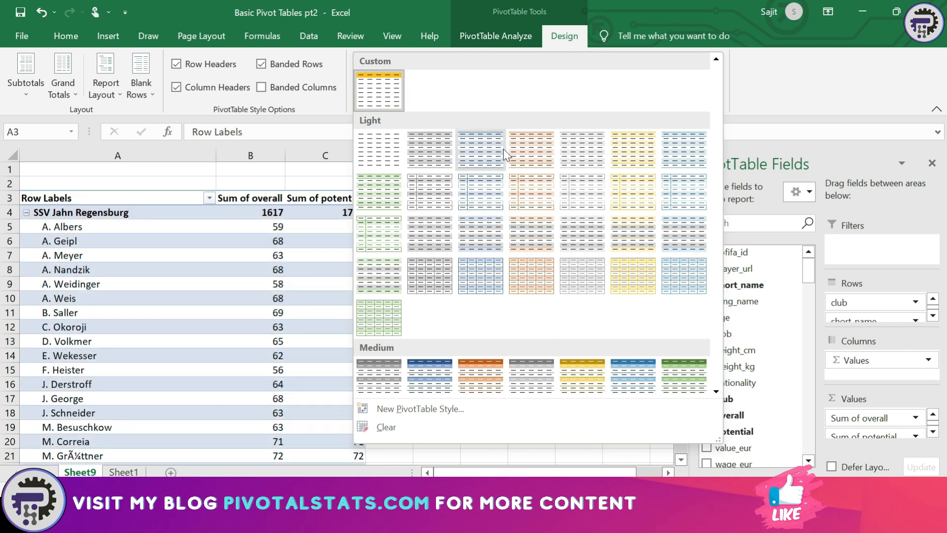
scroll(492, 242, down, 6)
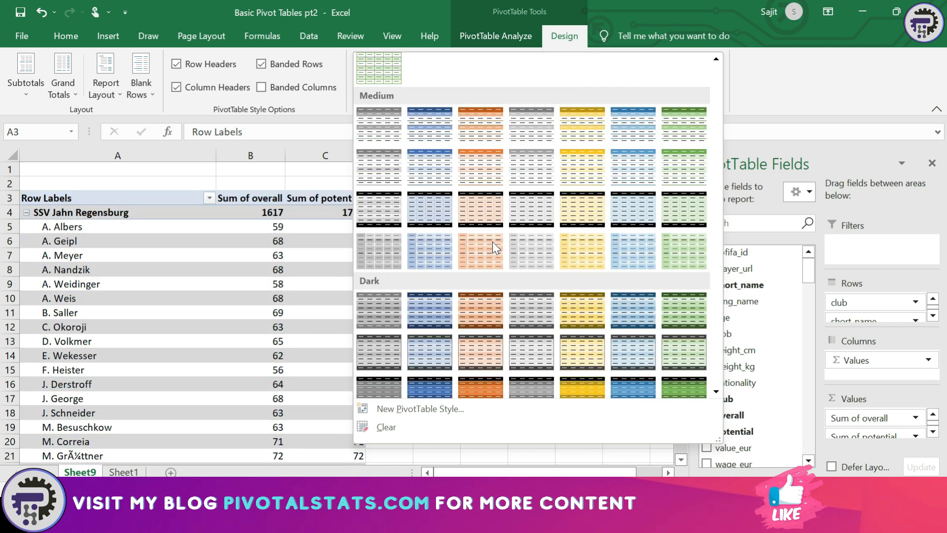
scroll(481, 232, up, 3)
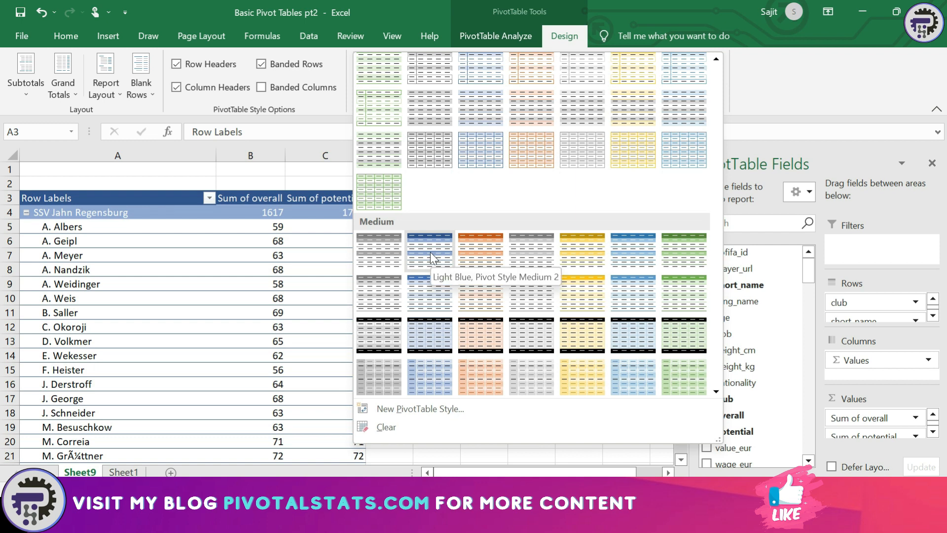
click(431, 252)
Replace banded rows with banded columns, comparing each option on and off
click(260, 65)
click(260, 65)
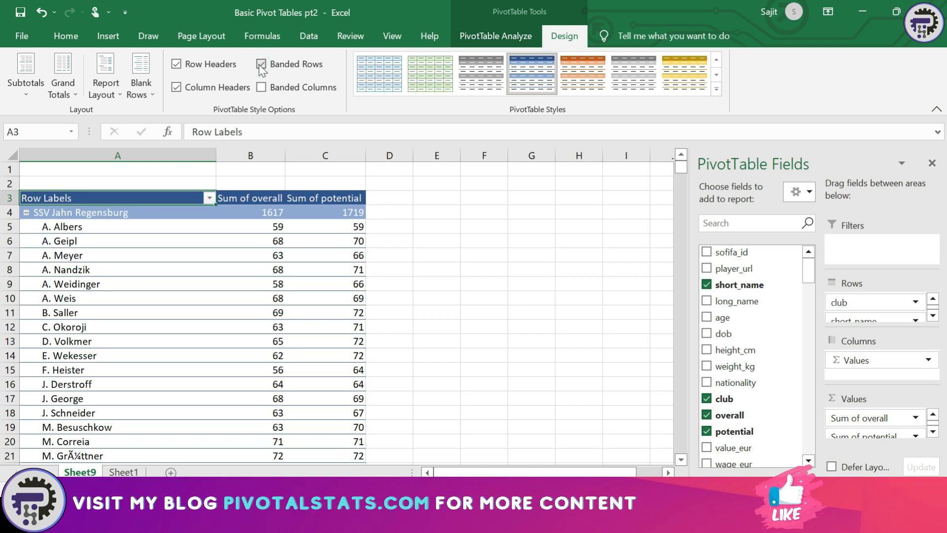
click(260, 67)
click(261, 66)
click(262, 66)
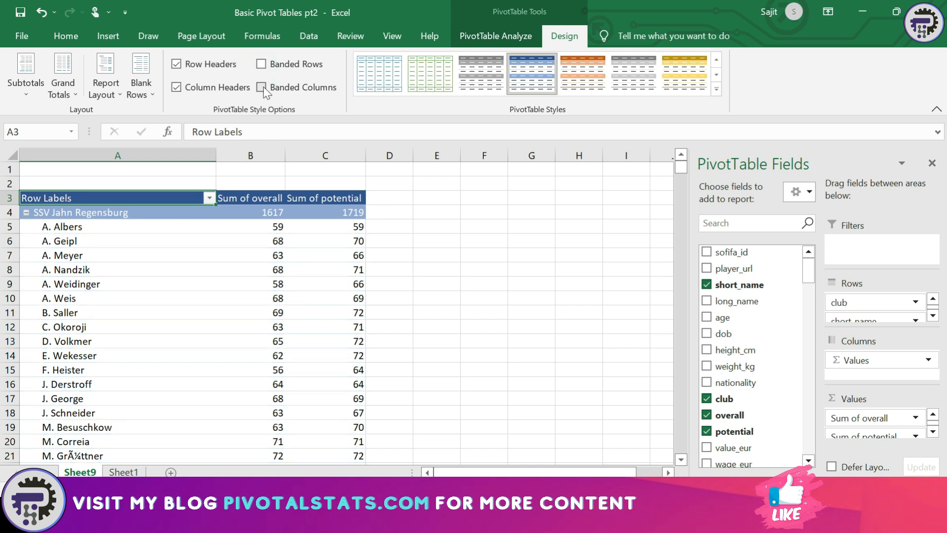
click(262, 88)
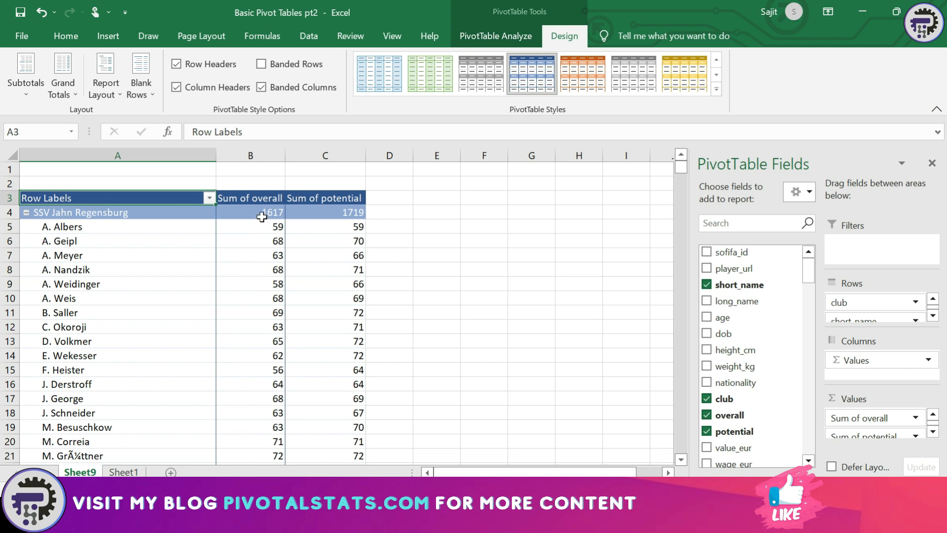
click(268, 90)
click(268, 90)
Toggle Row Headers and Column Headers off and back on, then select cell B6
click(179, 66)
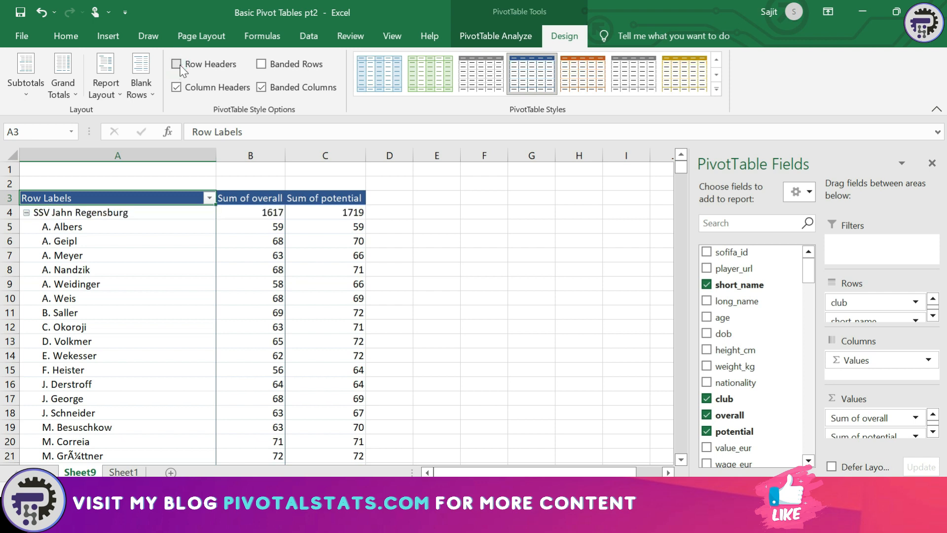
click(177, 64)
click(177, 88)
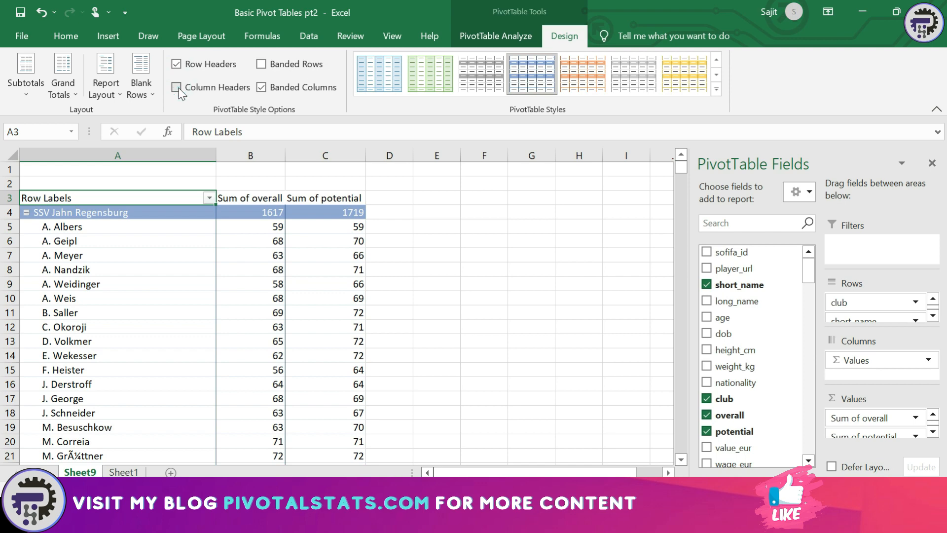
click(177, 88)
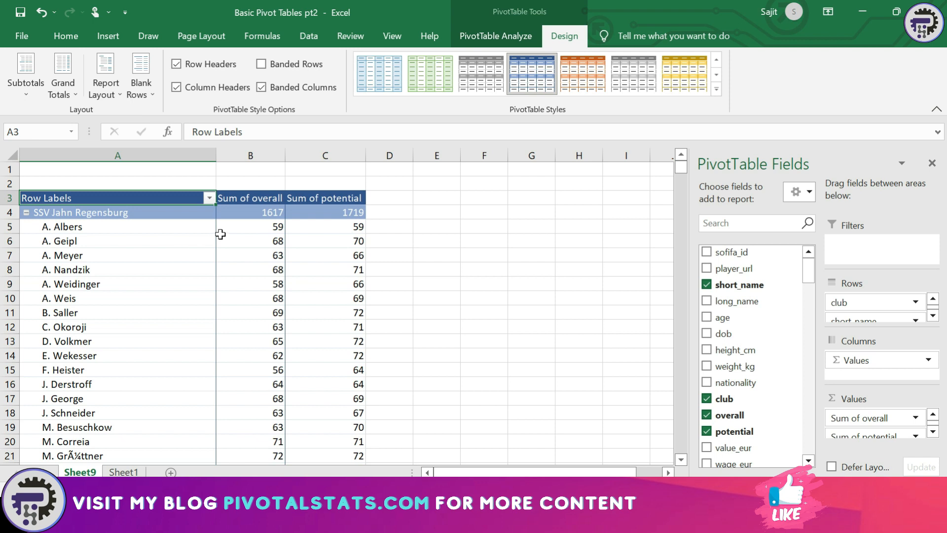
click(238, 236)
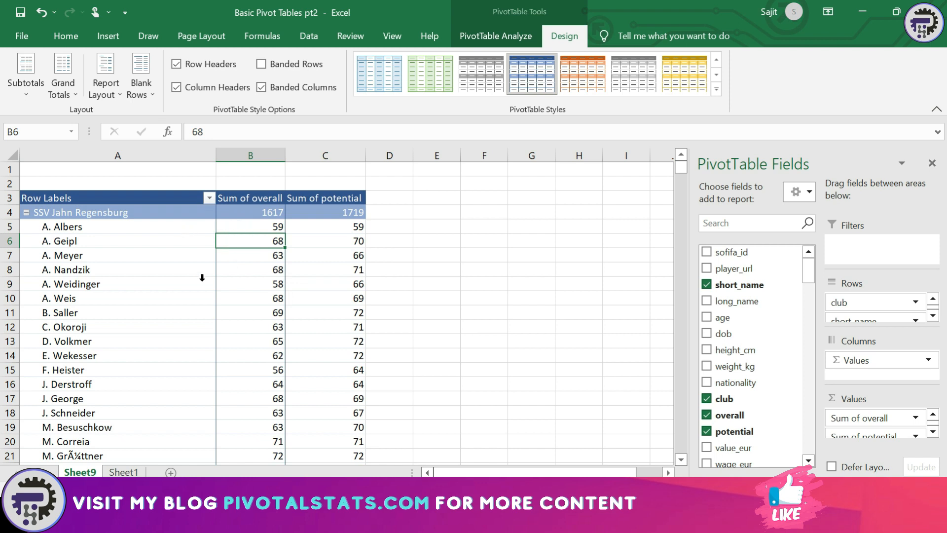
Turn grand totals on for rows and columns and check the Grand Total row
click(69, 92)
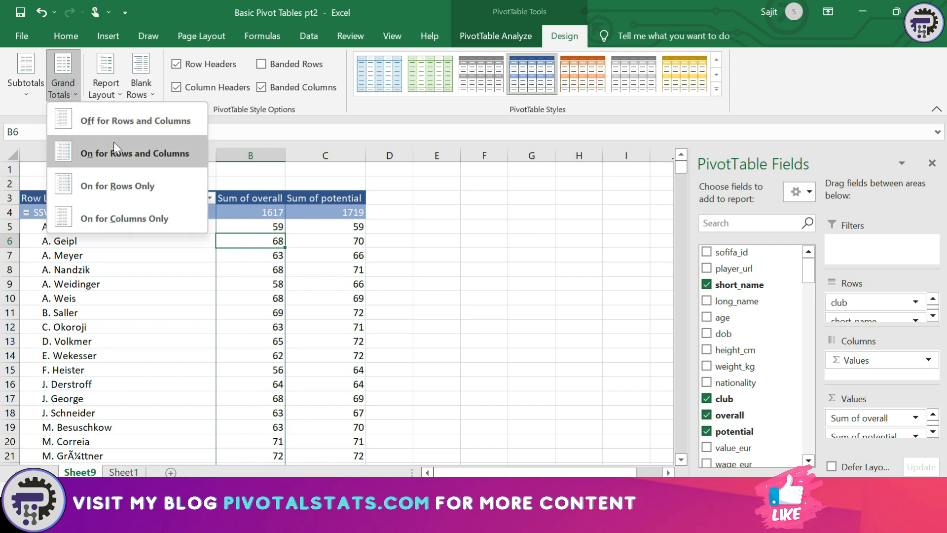
click(114, 164)
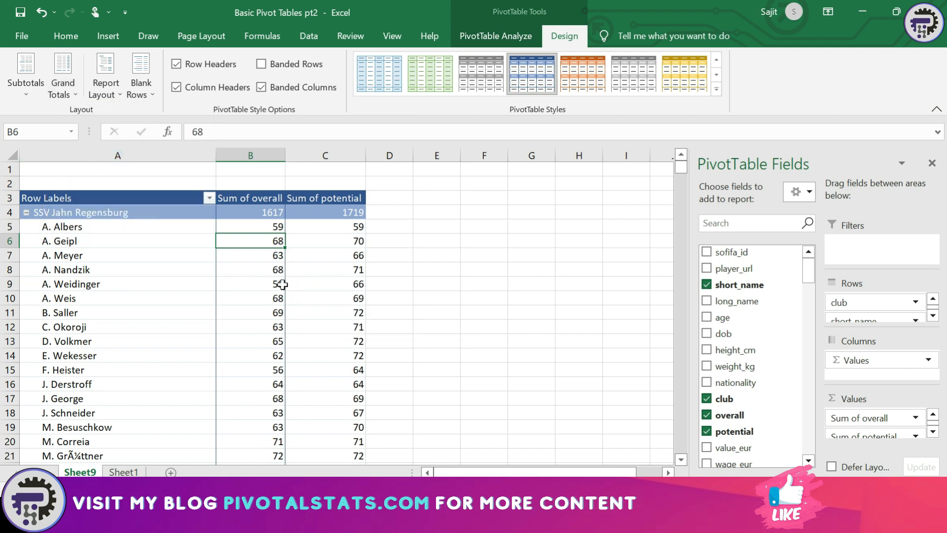
key(ctrl+Down)
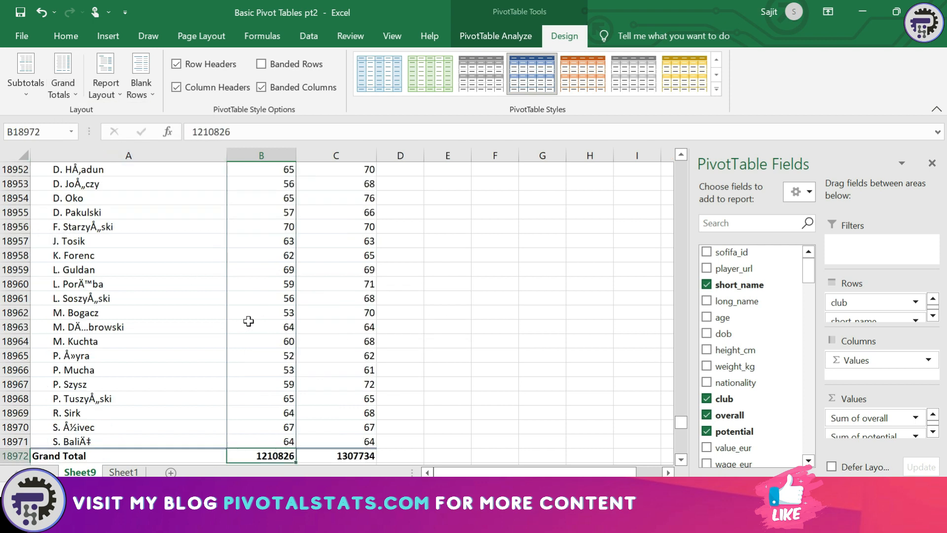
key(Down)
key(Up)
key(ctrl+Up)
key(ctrl+Up)
key(ctrl+Down)
key(Down)
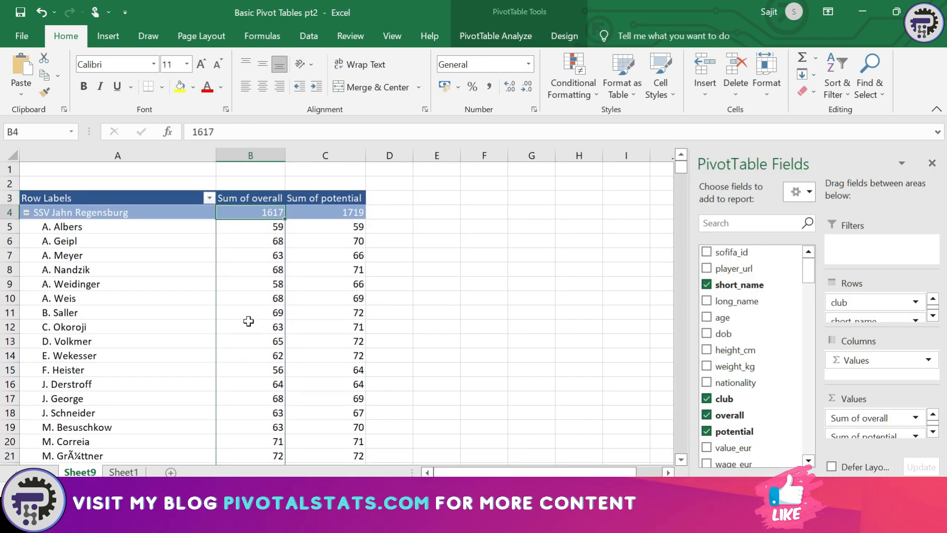
Inspect the club totals in B4 and C4 and the first player's values in B5 and C5
key(Right)
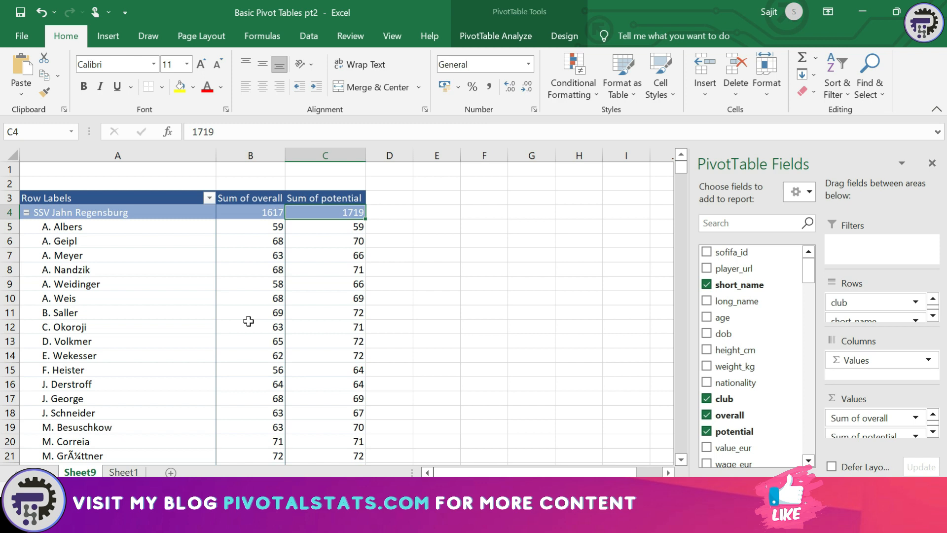
key(Left)
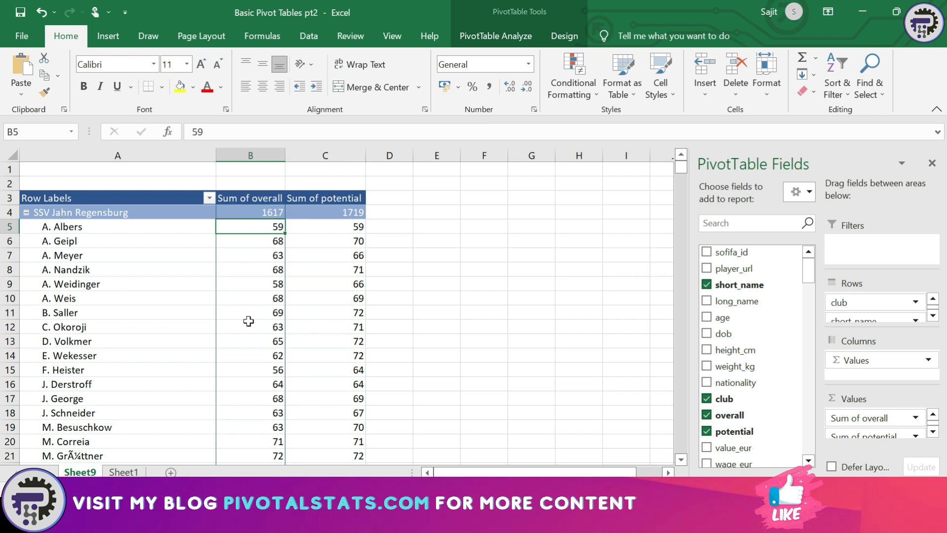
key(Down)
key(Right)
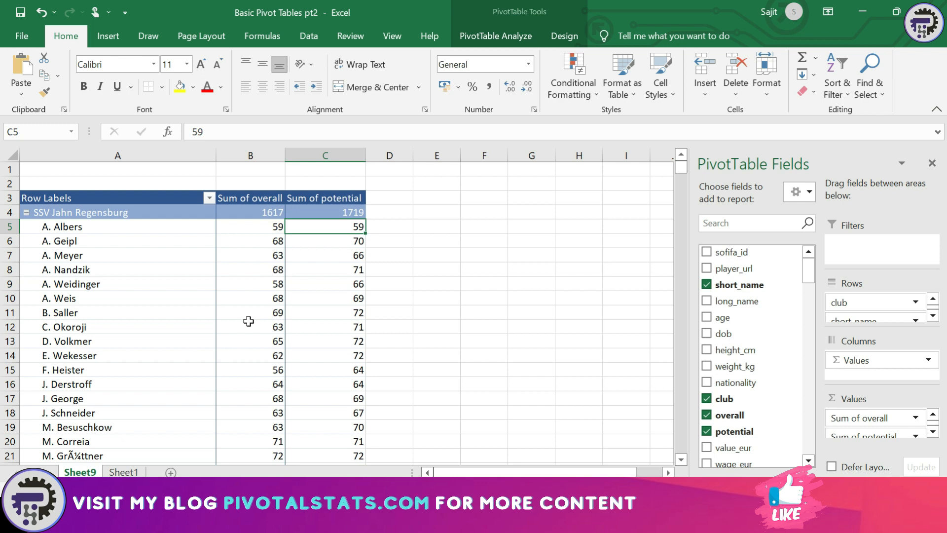
key(Left)
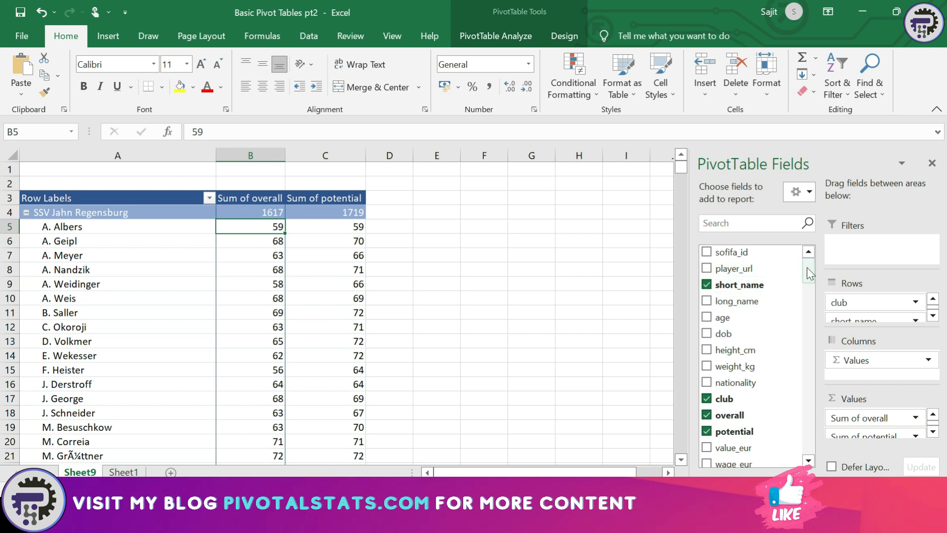
drag(807, 268, 812, 291)
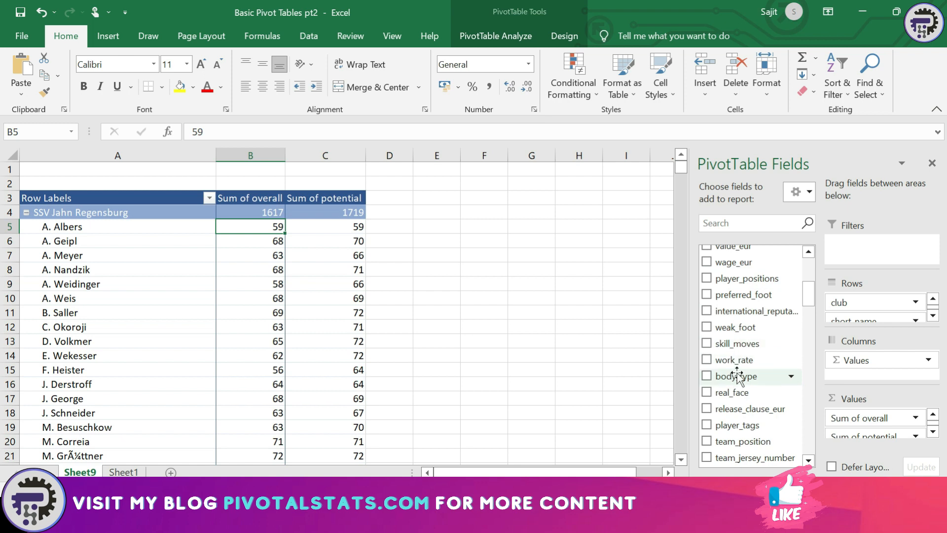
Add preferred_foot to Columns and compare Left, Right and total sums in row 6
drag(729, 298, 870, 355)
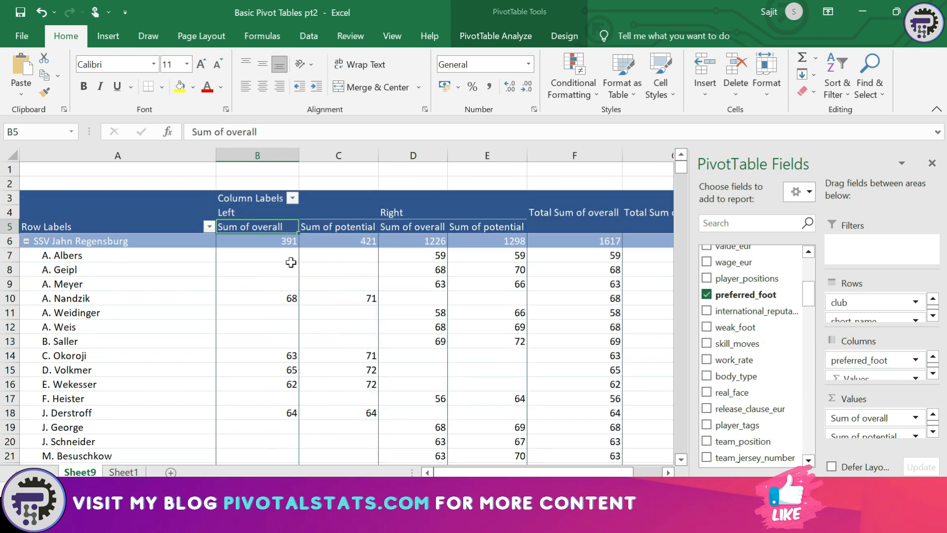
drag(463, 473, 467, 472)
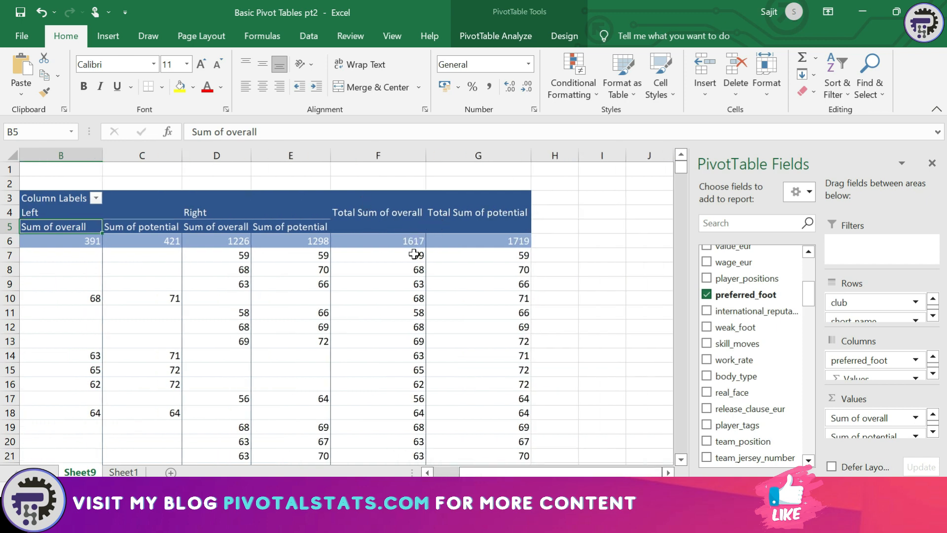
click(310, 242)
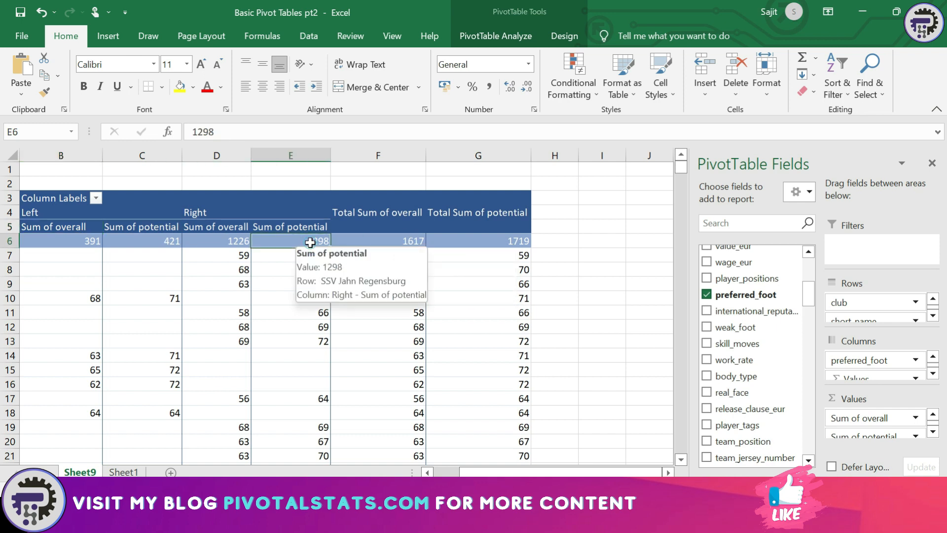
click(133, 241)
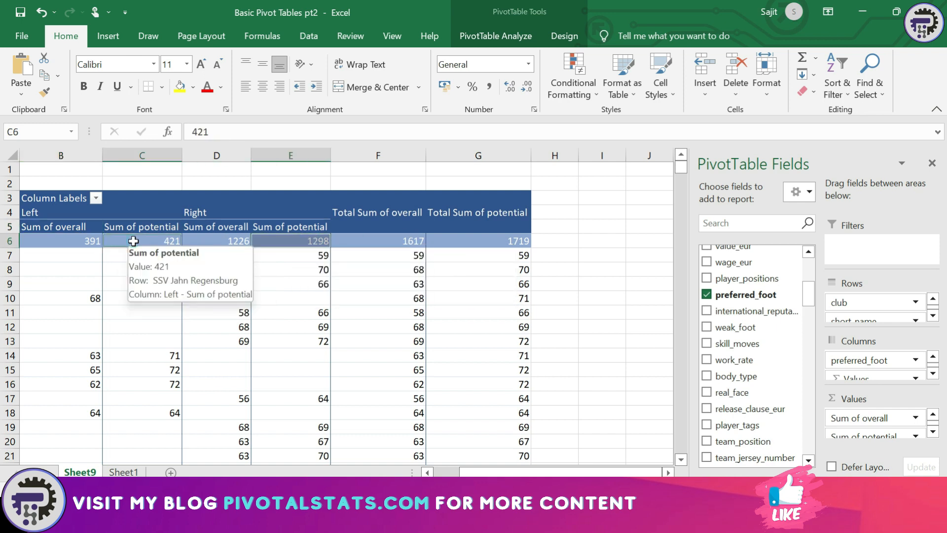
click(499, 241)
click(384, 238)
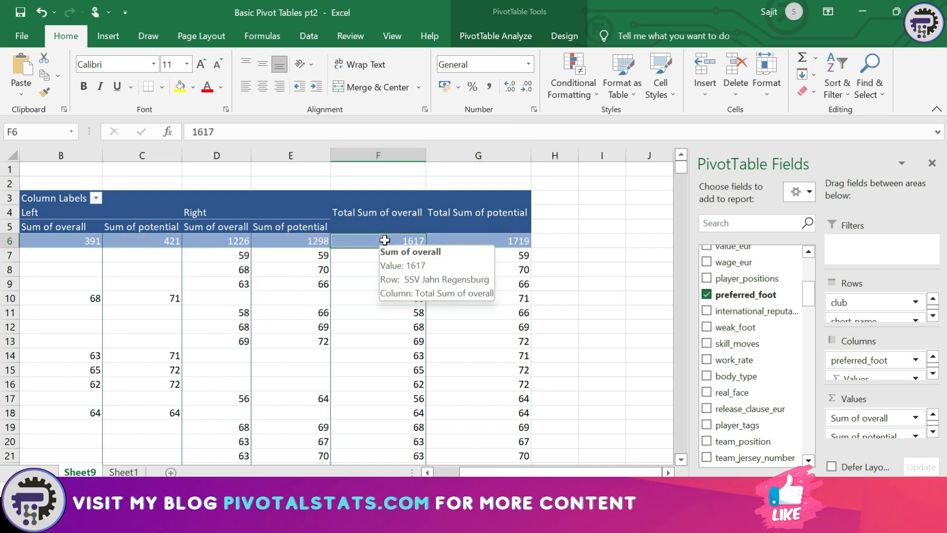
click(221, 241)
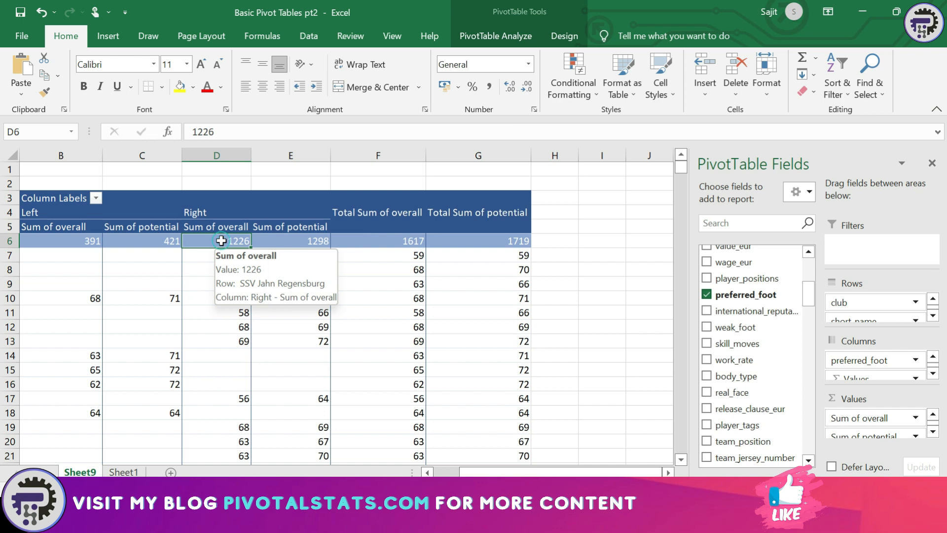
click(80, 241)
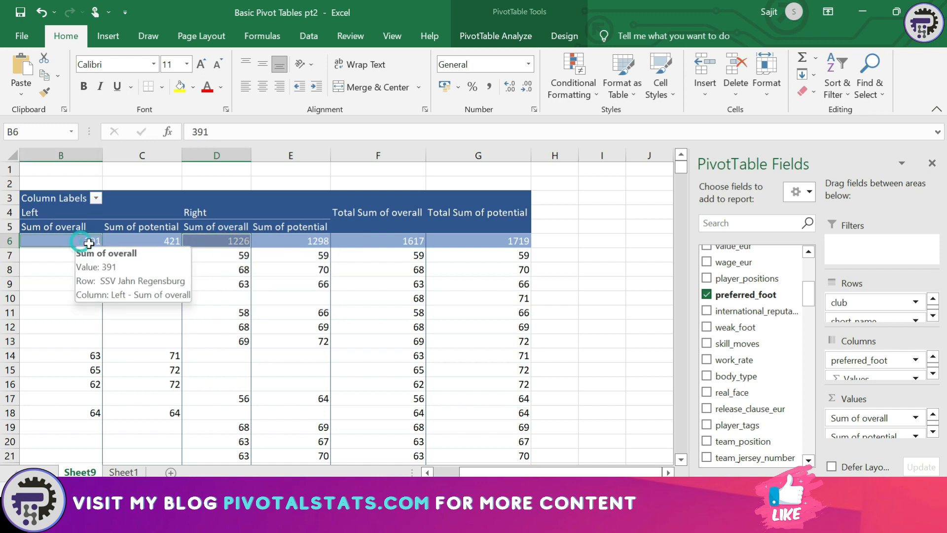
Reselect the total overall in F6 and show the PivotTable Analyze commands
click(401, 242)
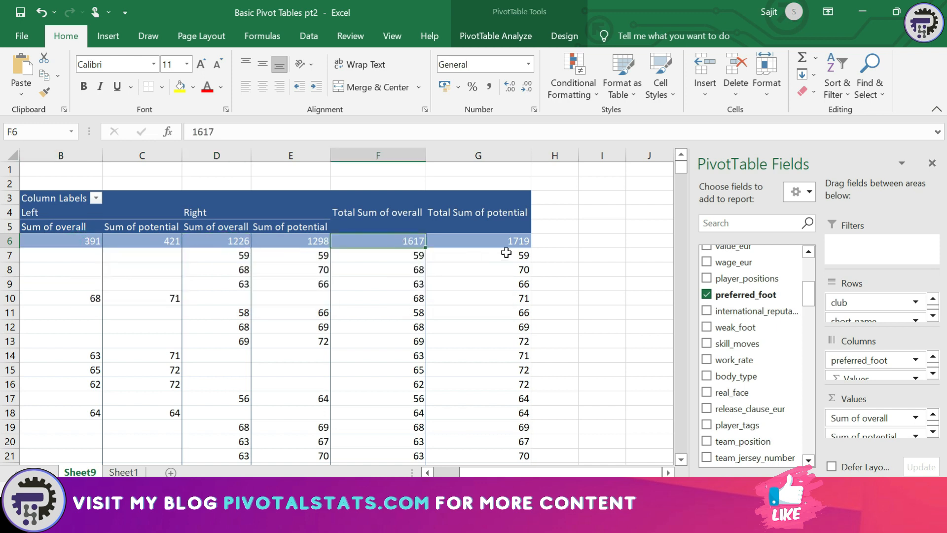
mouse_move(529, 270)
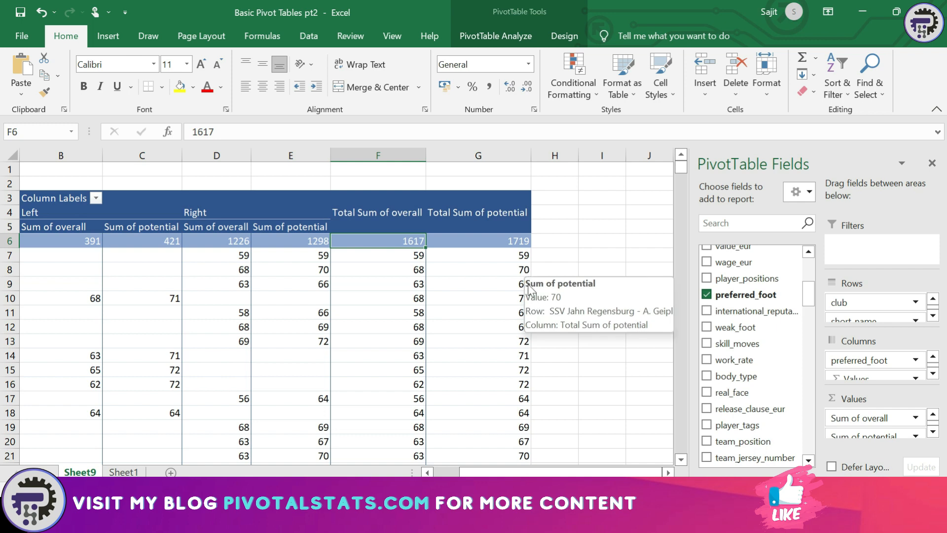
drag(533, 472, 506, 472)
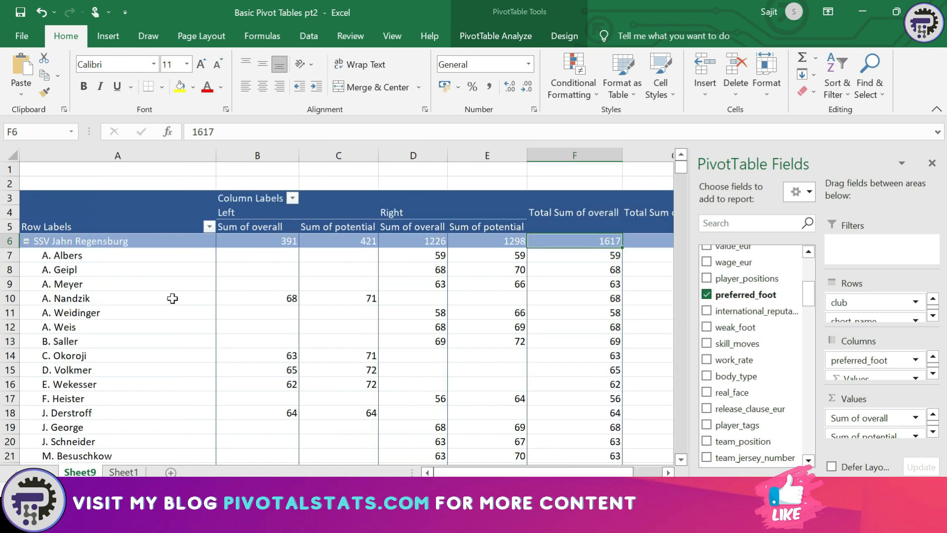
click(525, 33)
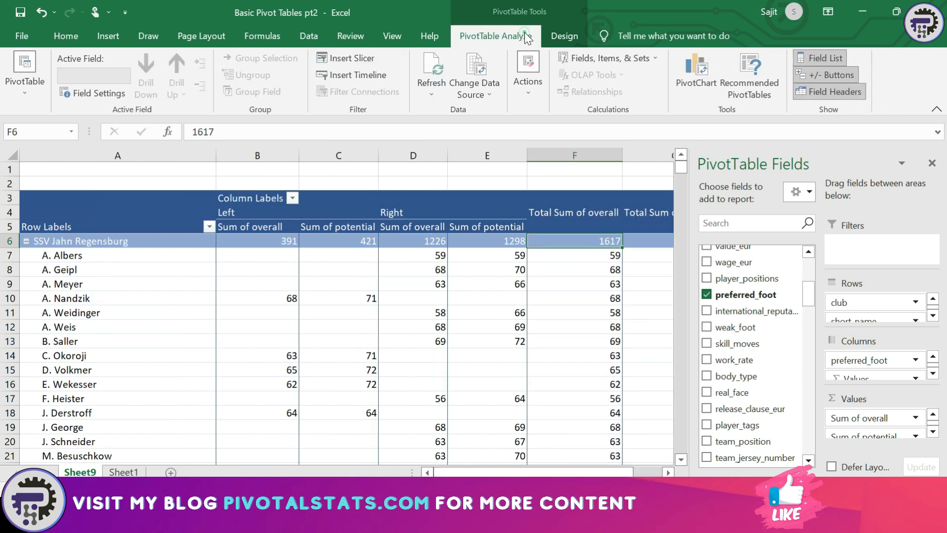
Turn grand totals off, then back on for rows and columns
click(555, 32)
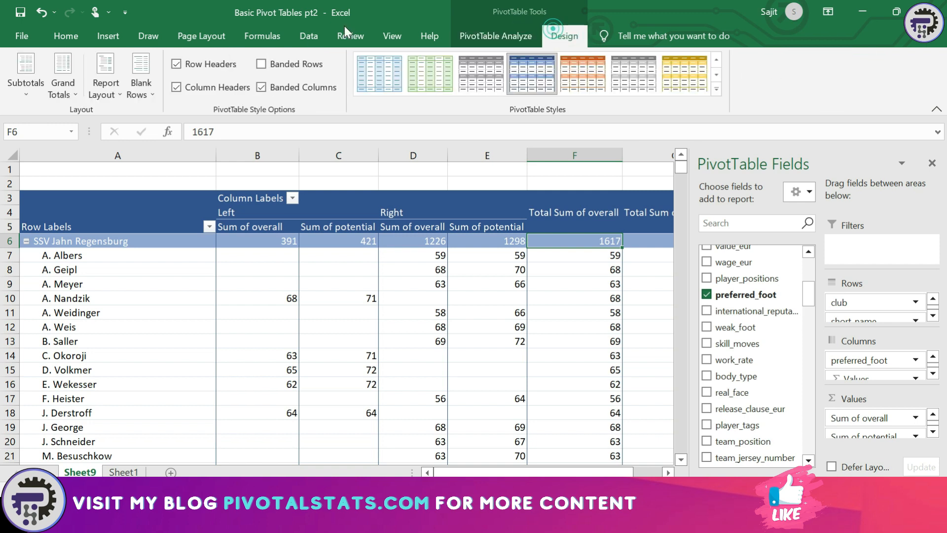
click(72, 94)
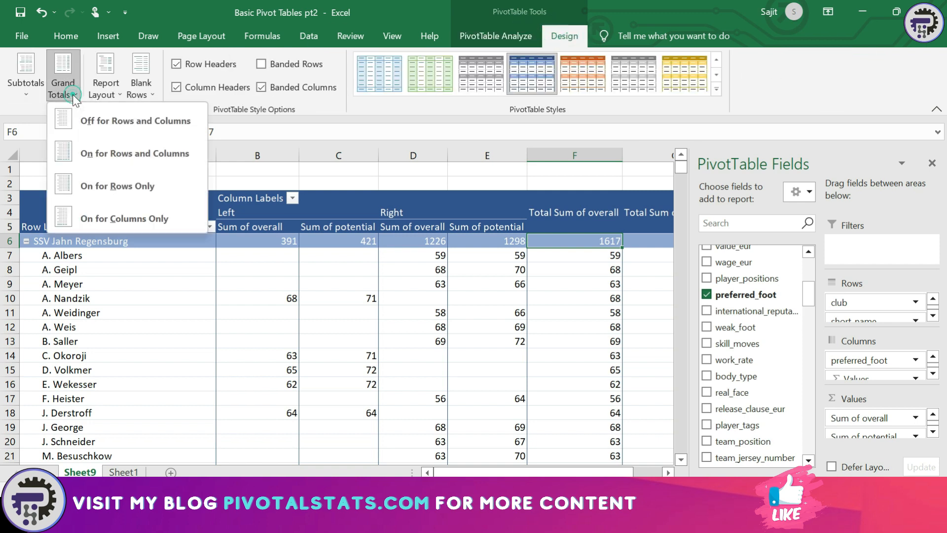
click(84, 124)
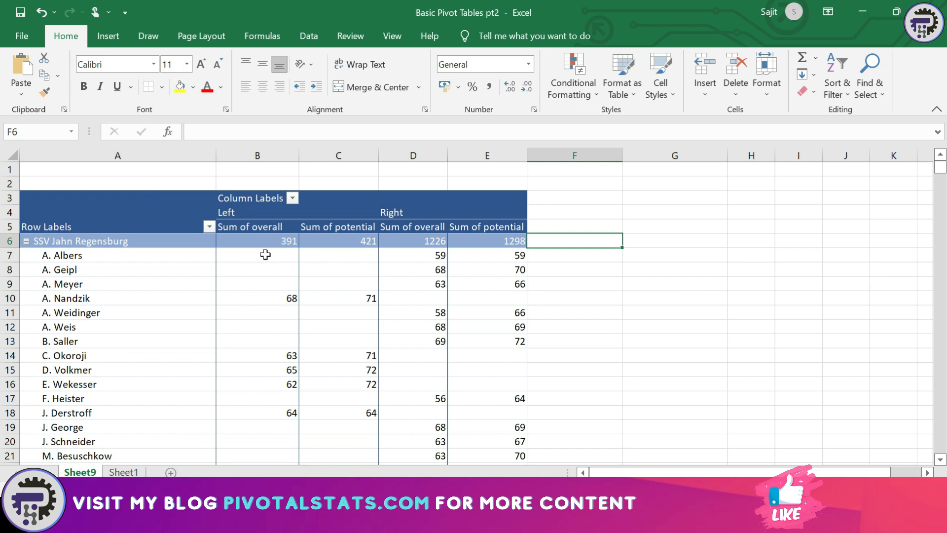
click(265, 255)
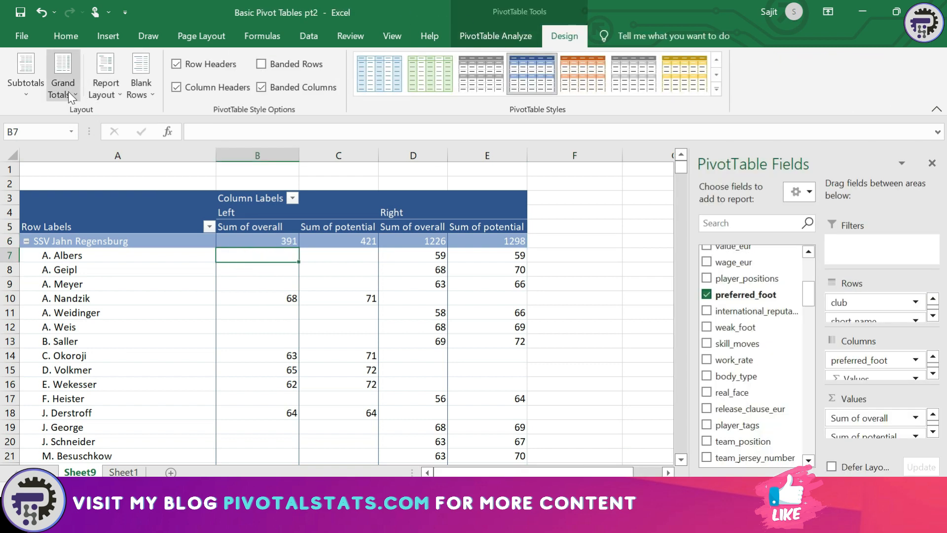
click(68, 91)
click(101, 156)
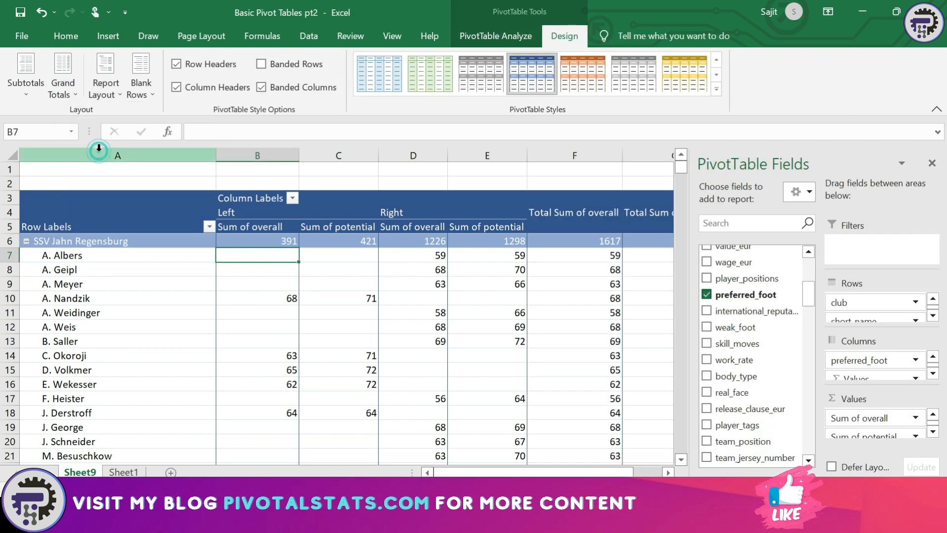
Try grand totals for rows only and check the totals column down to its bottom
click(61, 80)
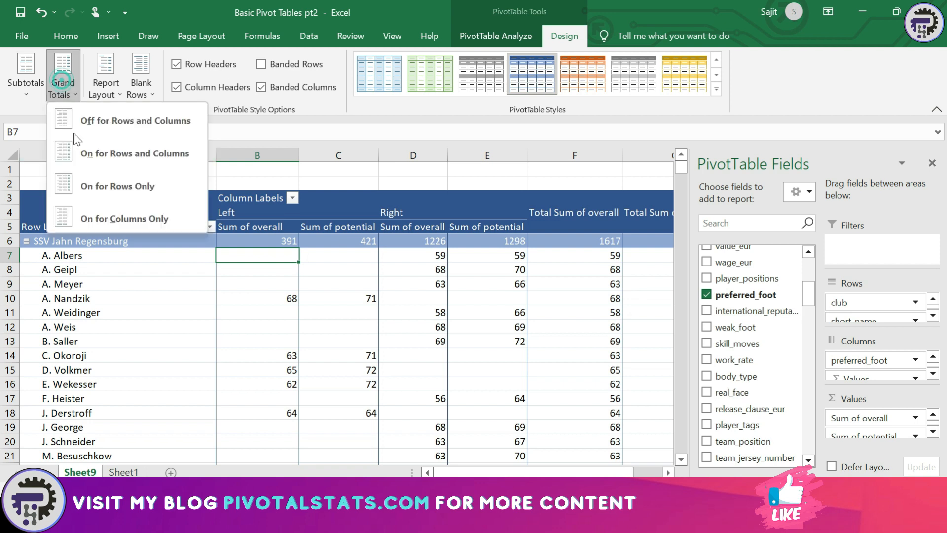
click(81, 186)
key(Right)
key(Right)
key(Right)
key(Right)
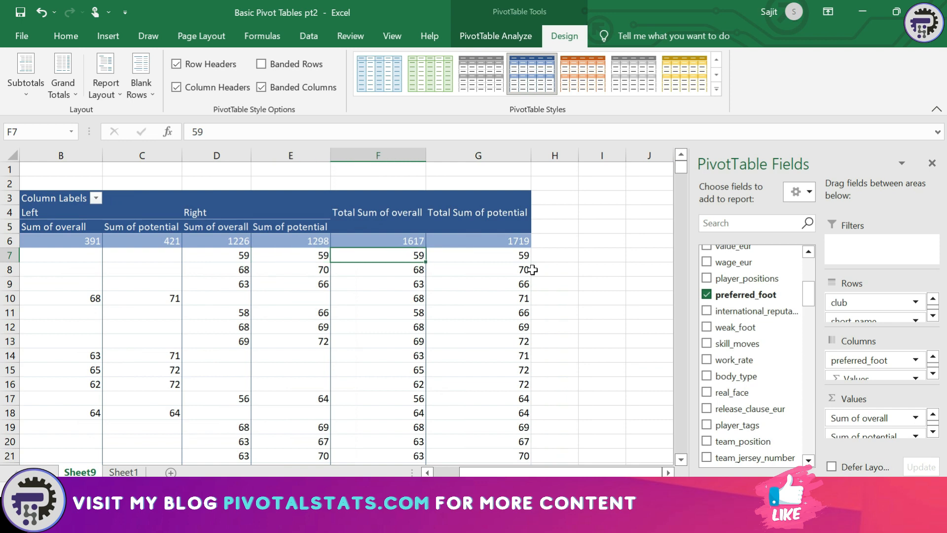
key(ctrl+Down)
key(Down)
key(Down)
key(Down)
key(Down)
key(Down)
key(Down)
key(Down)
key(ctrl+Up)
key(ctrl+Up)
key(ctrl+Up)
key(ctrl+Up)
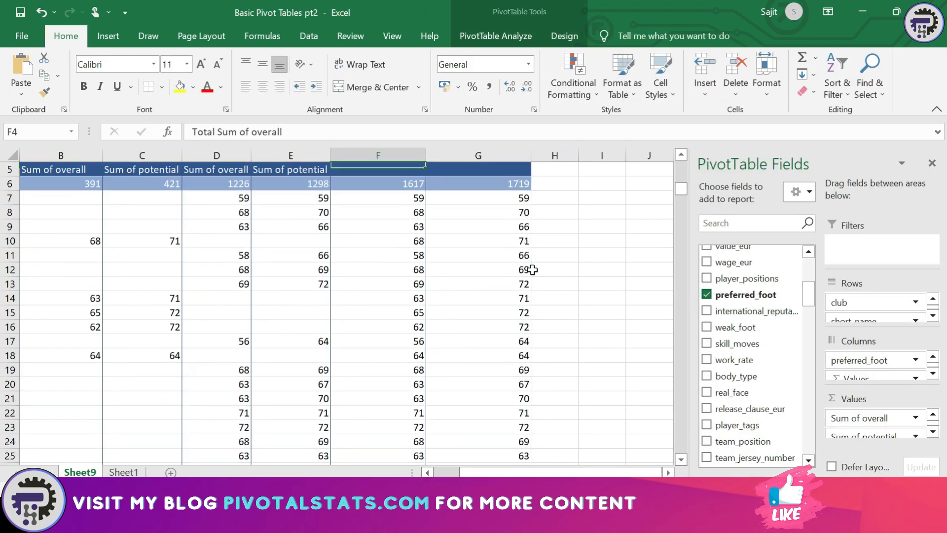
key(ctrl+Left)
key(ctrl+Down)
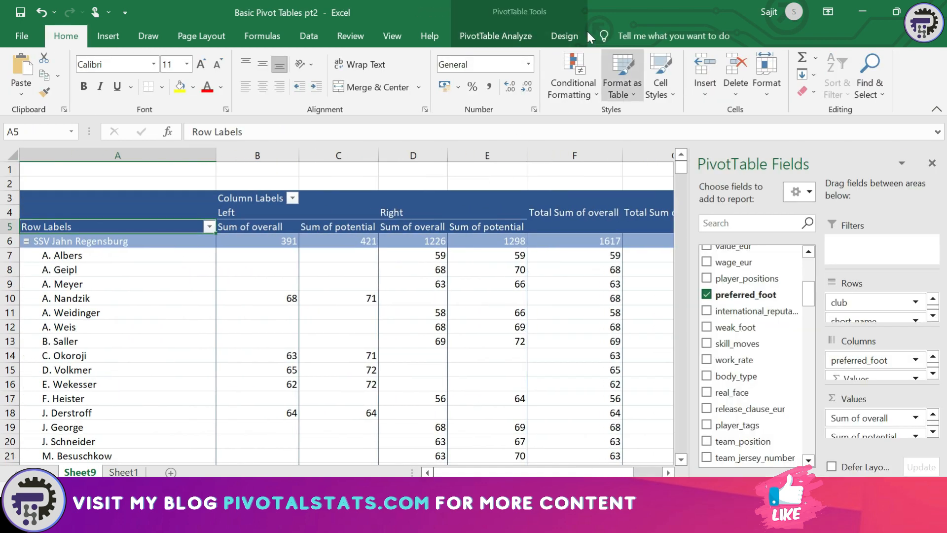
Set grand totals to columns only, leaving just the bottom Grand Total row
click(564, 35)
click(78, 90)
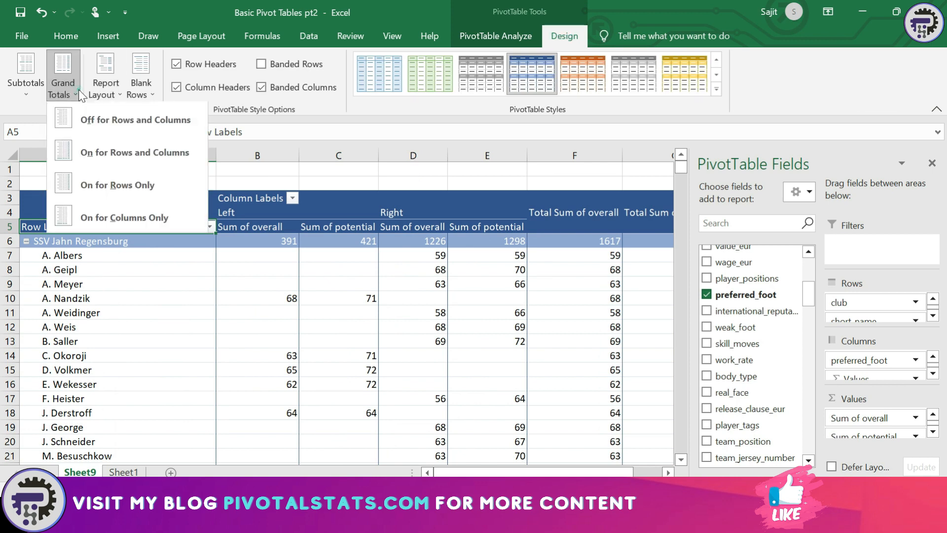
click(97, 222)
click(471, 270)
key(Right)
key(Left)
key(Left)
key(Left)
key(Left)
key(Left)
key(ctrl+Down)
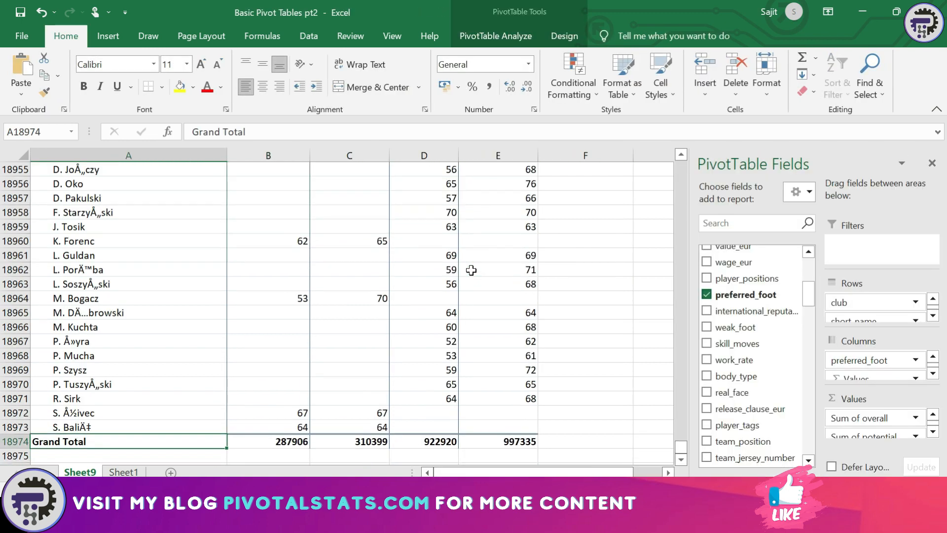
key(ctrl+Up)
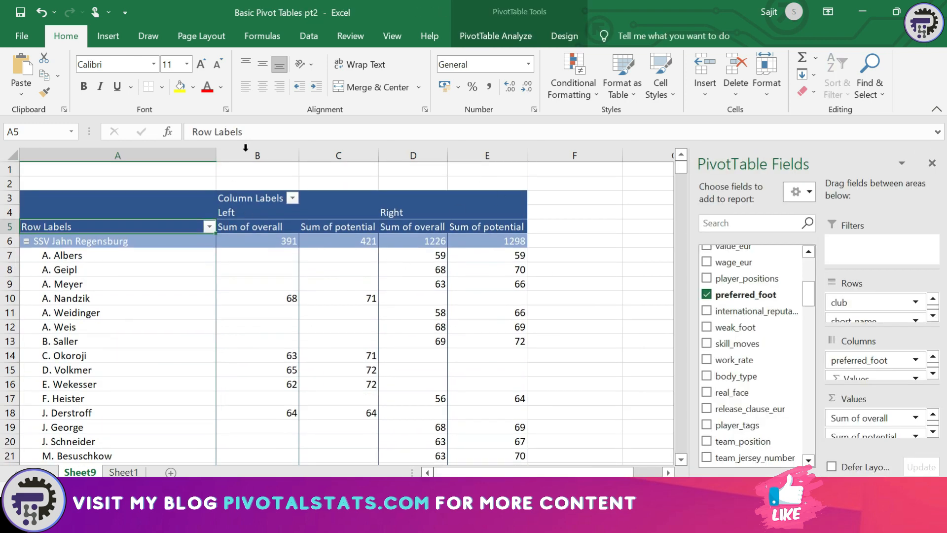
Show the club subtotals at the bottom of each group
click(566, 41)
click(31, 95)
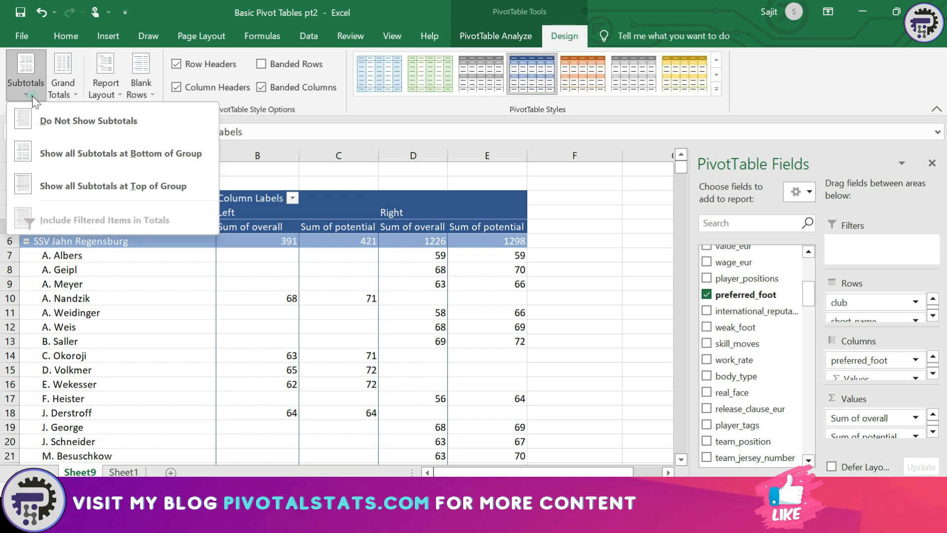
click(87, 153)
Collapse SSV Jahn Regensburg into one totals row showing 391, 421, 1226 and 1298
click(85, 242)
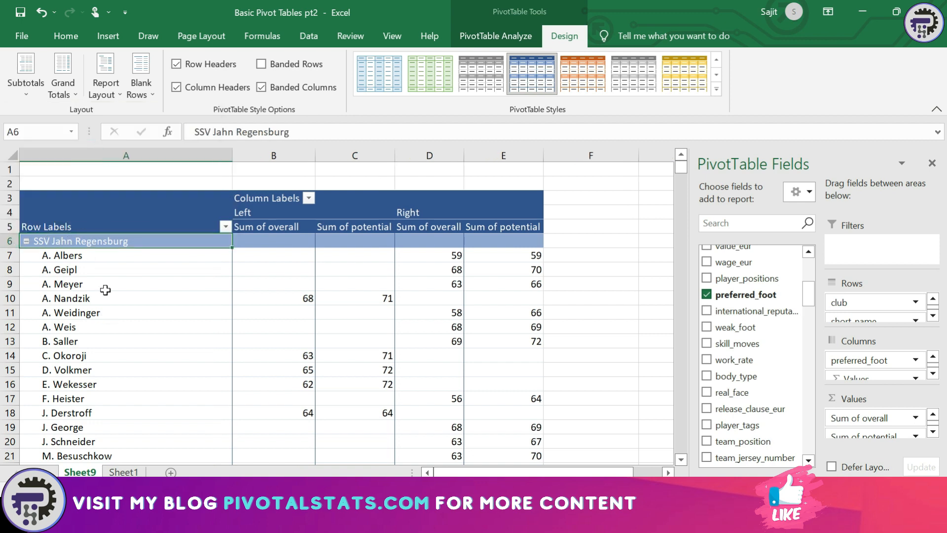
key(Down)
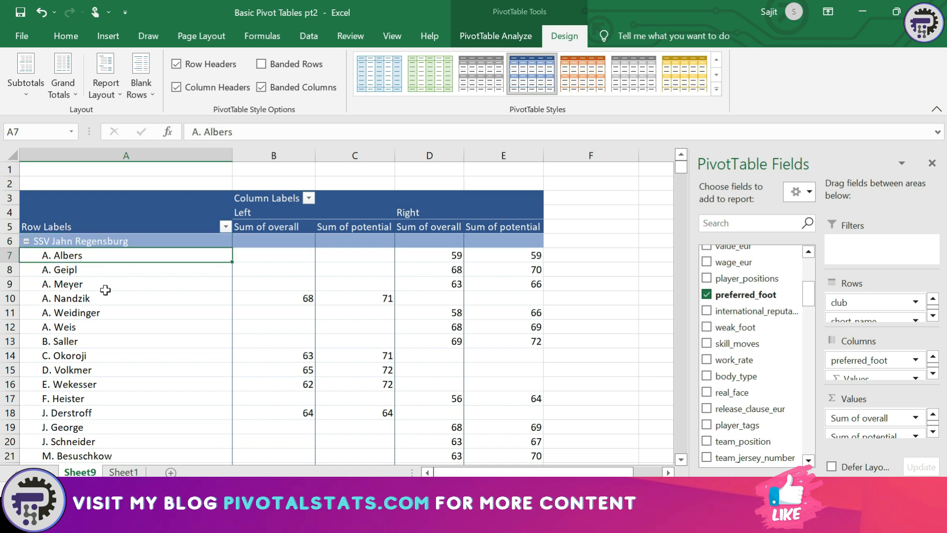
click(27, 242)
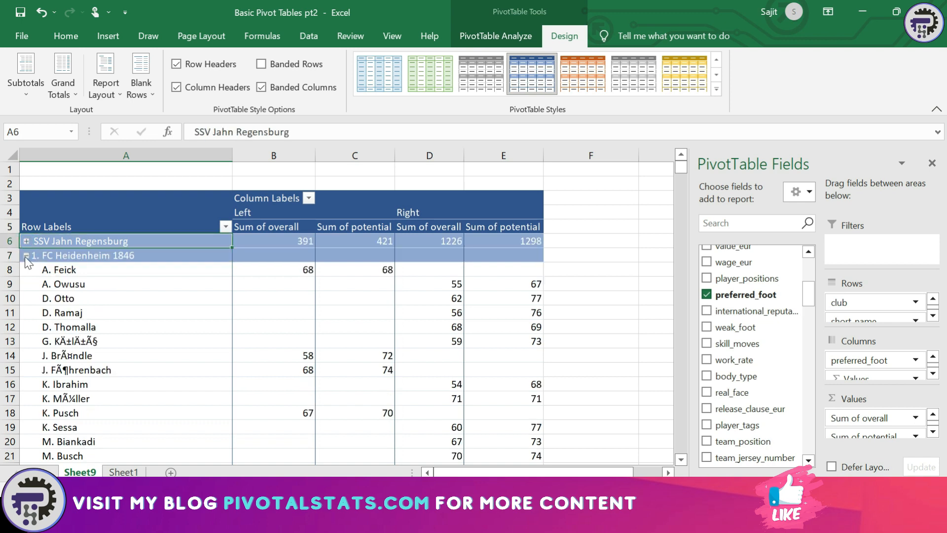
right_click(30, 241)
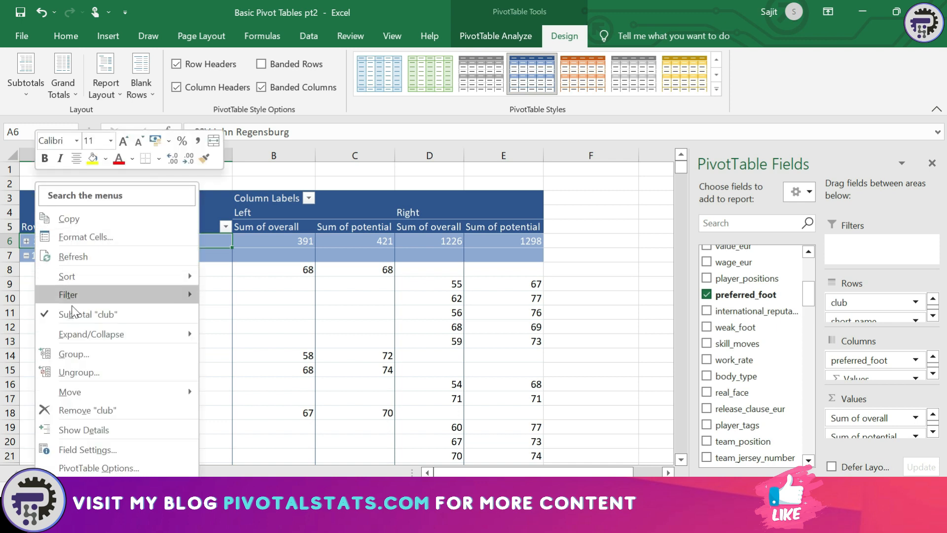
Collapse every club into a single summary row with Collapse Entire Field
mouse_move(122, 333)
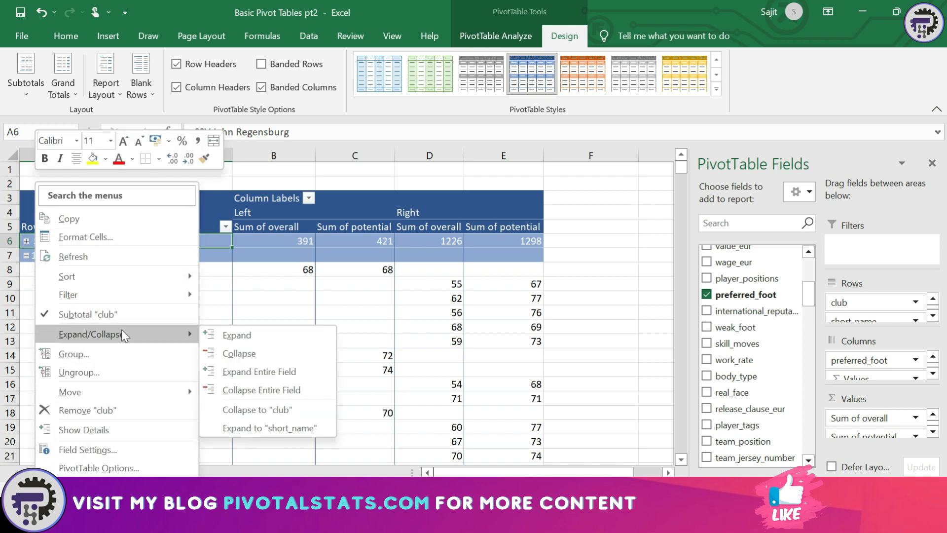
click(269, 391)
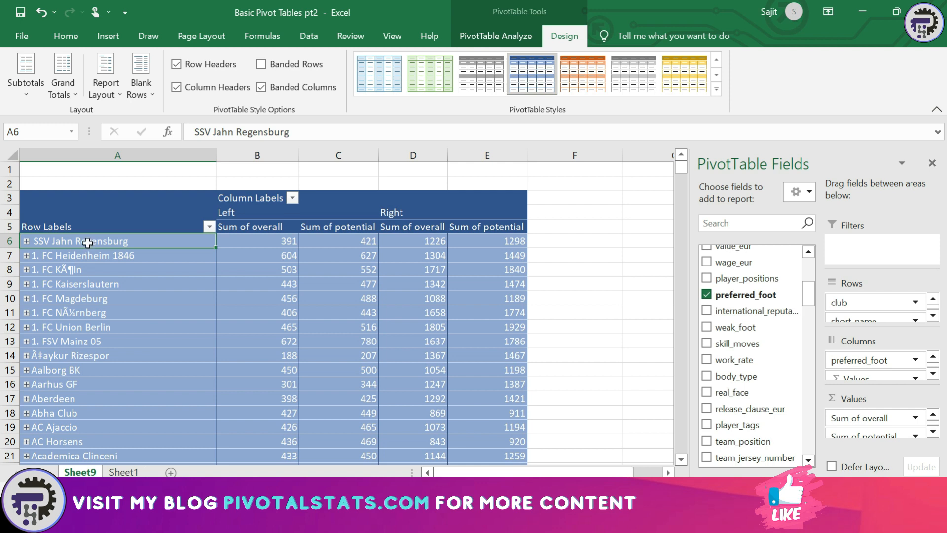
click(72, 255)
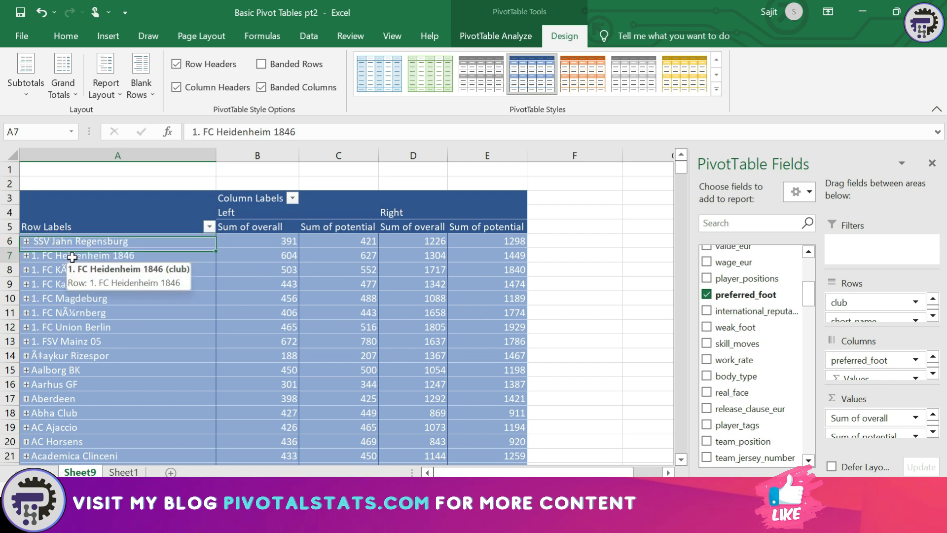
key(Down)
key(Down)
key(Down)
key(Down)
key(Up)
key(Up)
key(Up)
key(Up)
key(Up)
key(Up)
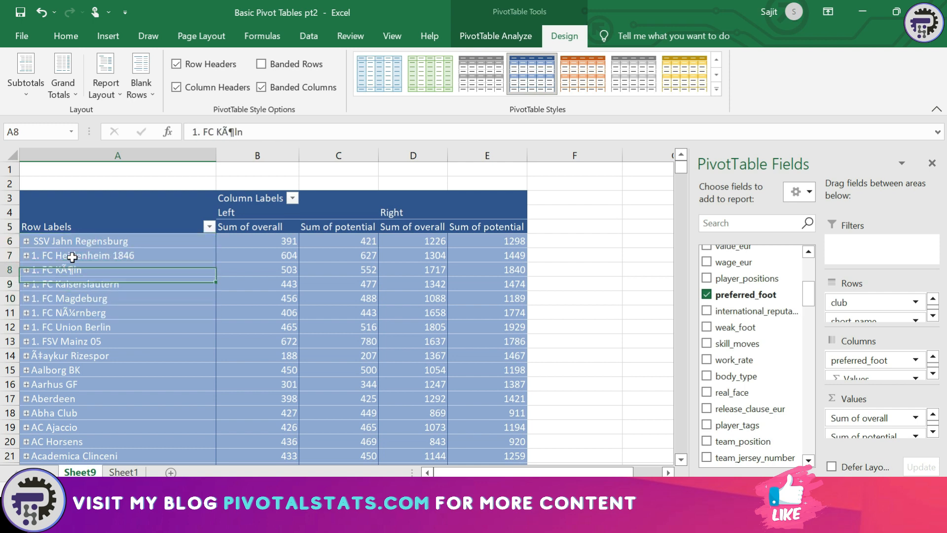
key(Down)
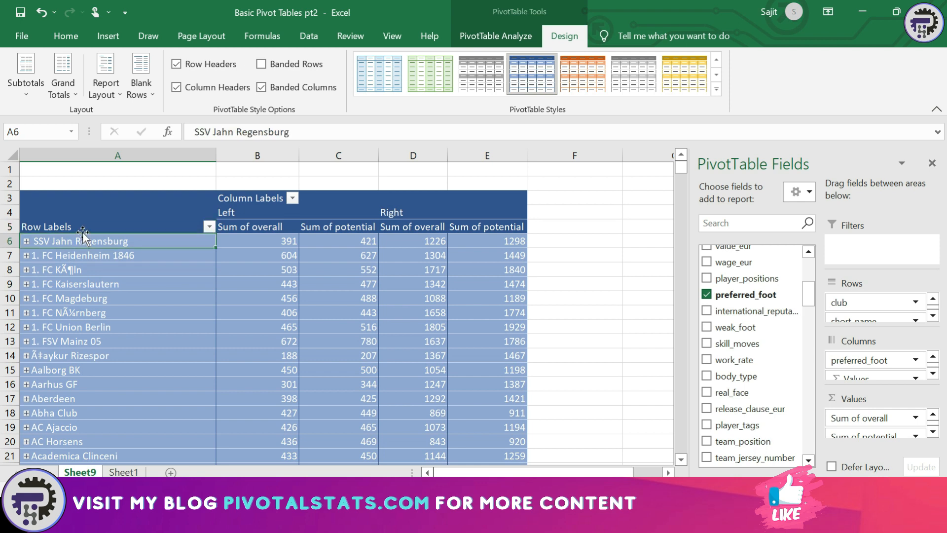
Expand every club again with Expand Entire Field so each club lists its players
right_click(82, 242)
click(165, 334)
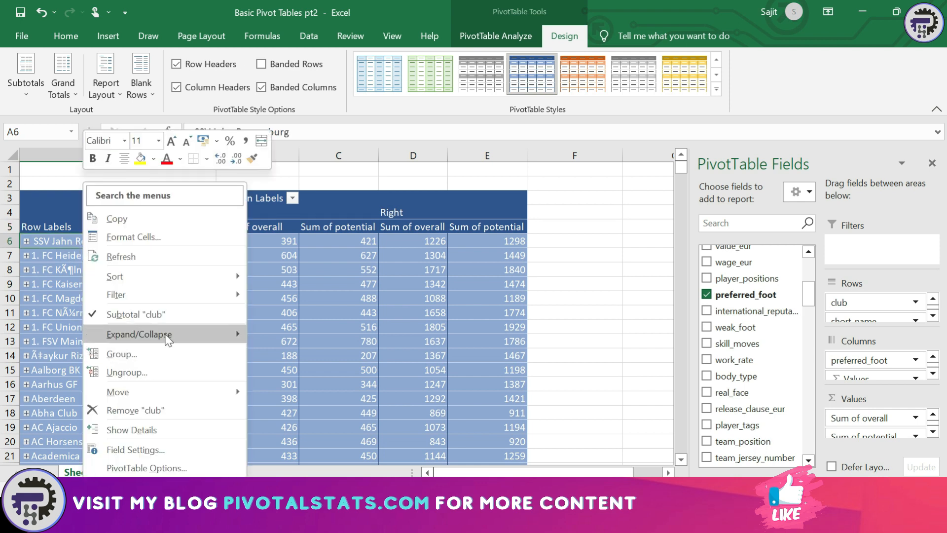
click(307, 371)
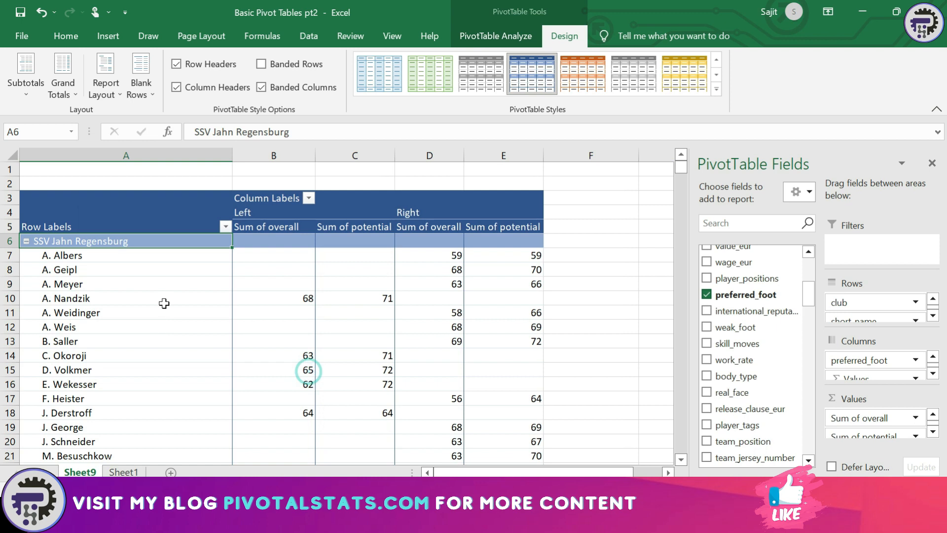
click(38, 93)
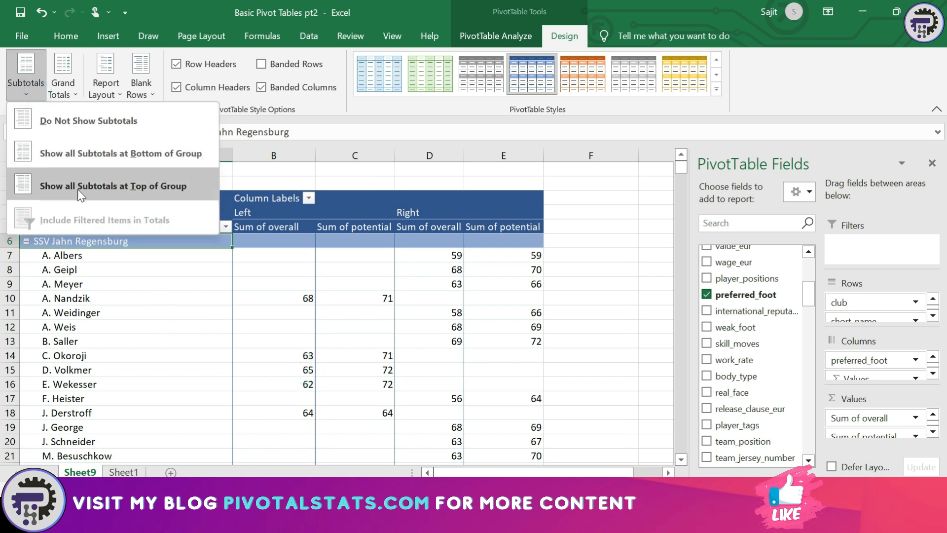
click(104, 157)
key(Down)
key(Down)
key(Down)
key(Down)
key(Down)
key(Down)
key(Down)
key(Down)
key(Down)
key(Down)
key(Down)
key(Down)
key(Down)
key(Down)
key(Down)
key(Down)
key(Down)
key(Down)
key(Down)
key(Down)
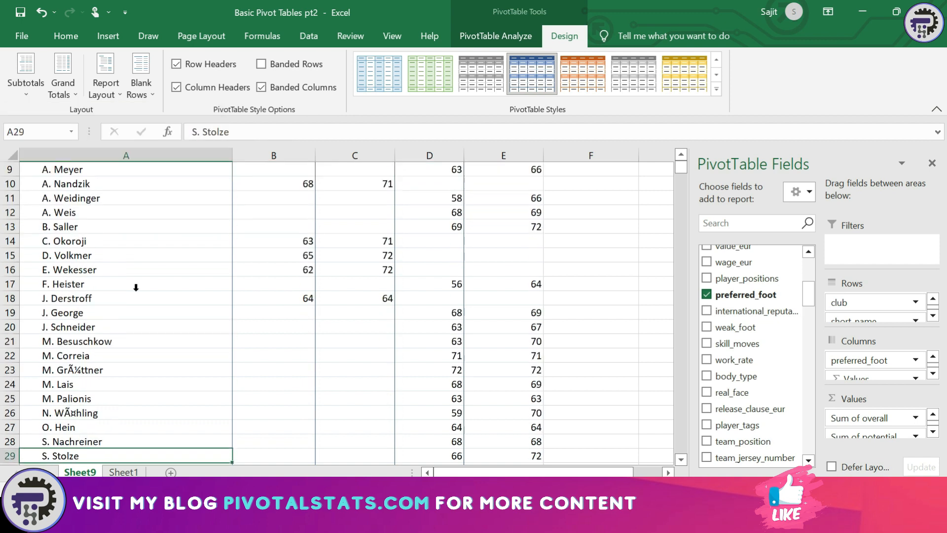
key(Up)
key(Up)
key(Up)
key(Up)
key(Up)
key(Up)
key(Up)
key(Up)
key(Up)
key(Up)
key(Up)
key(Up)
key(Up)
key(Up)
key(Up)
key(Up)
key(Up)
key(Down)
key(Down)
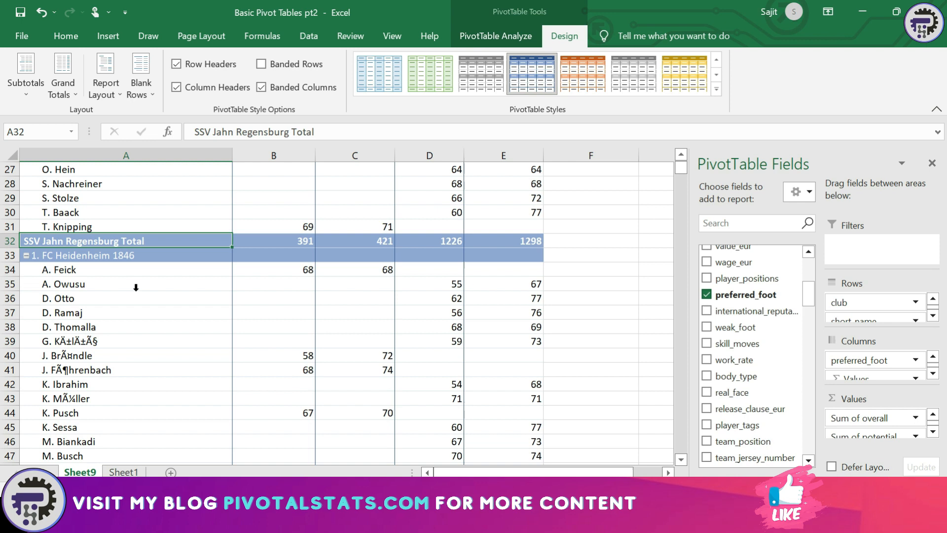
key(shift+Right)
key(shift+Right)
key(shift+Right)
key(shift+Right)
key(shift+Right)
key(shift+Left)
key(Down)
key(Down)
key(Down)
key(Down)
key(Down)
key(Down)
key(Down)
key(Down)
key(Down)
key(Down)
key(Down)
key(Down)
key(Down)
key(Down)
key(Down)
key(Down)
key(Down)
key(Down)
key(Down)
key(Down)
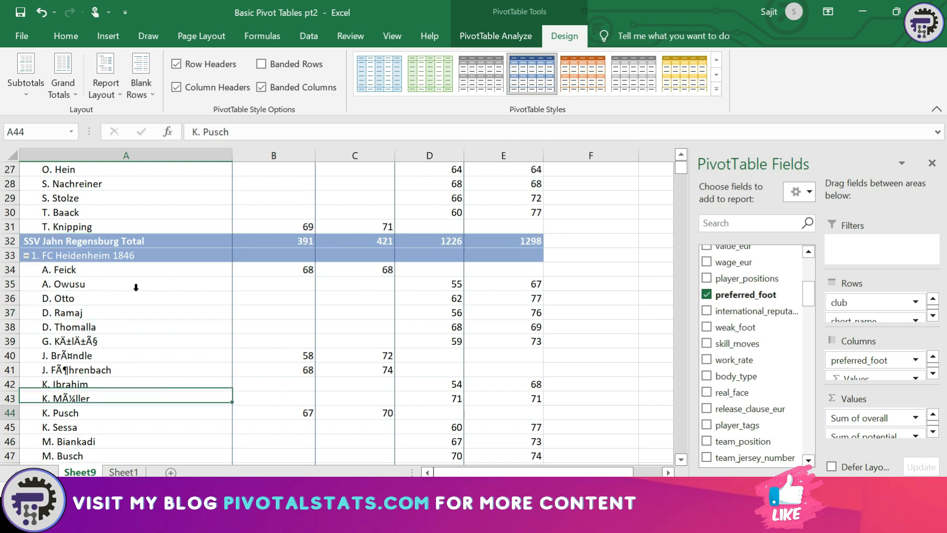
key(Down)
key(Down)
key(Down)
key(Down)
key(Down)
key(Down)
key(Down)
key(Down)
key(Down)
key(Up)
key(Up)
key(Up)
key(Up)
key(Up)
key(Up)
key(Up)
key(Up)
key(Up)
key(Up)
key(Up)
key(Up)
key(Up)
key(Up)
key(Up)
key(Down)
key(Down)
key(Down)
key(Up)
key(ctrl+Up)
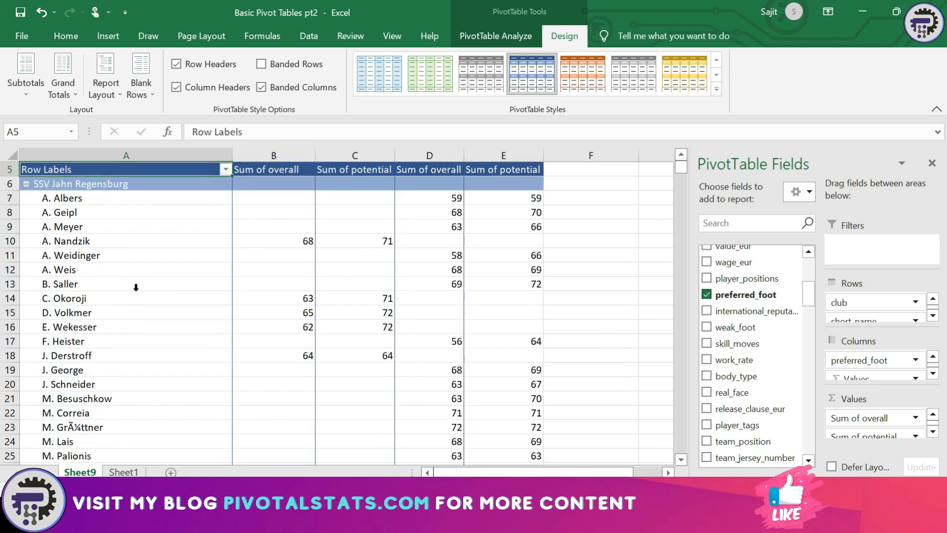
key(Up)
key(Down)
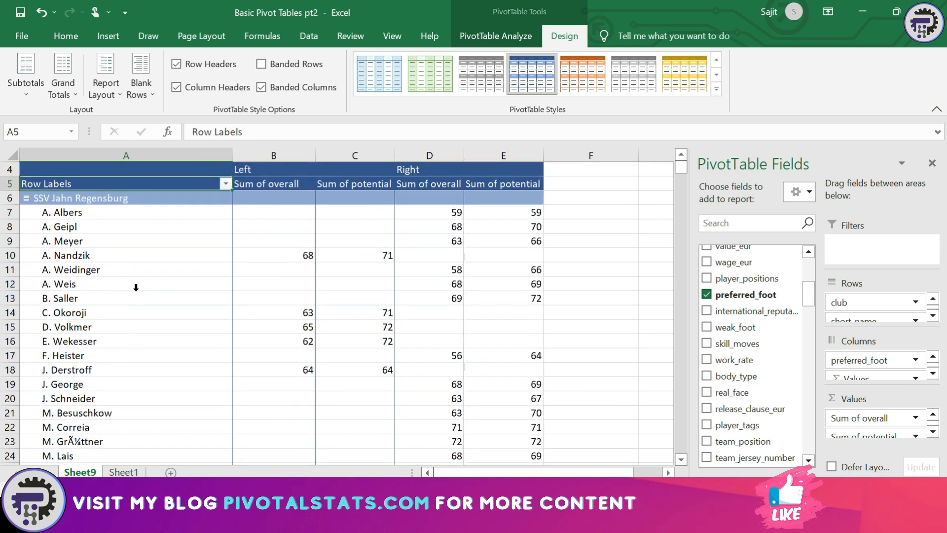
Show the club subtotals at the top of each group, then browse the SSV Jahn Regensburg rows
click(25, 92)
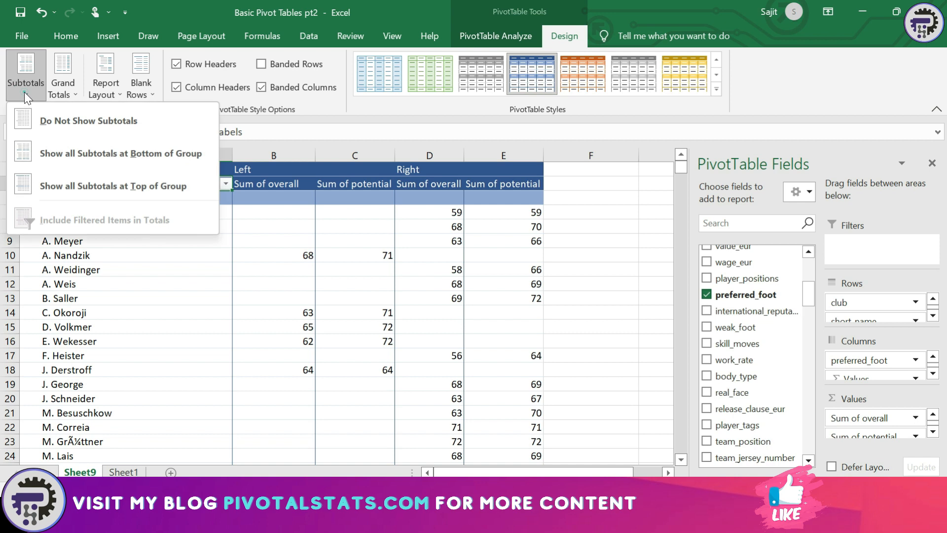
click(62, 183)
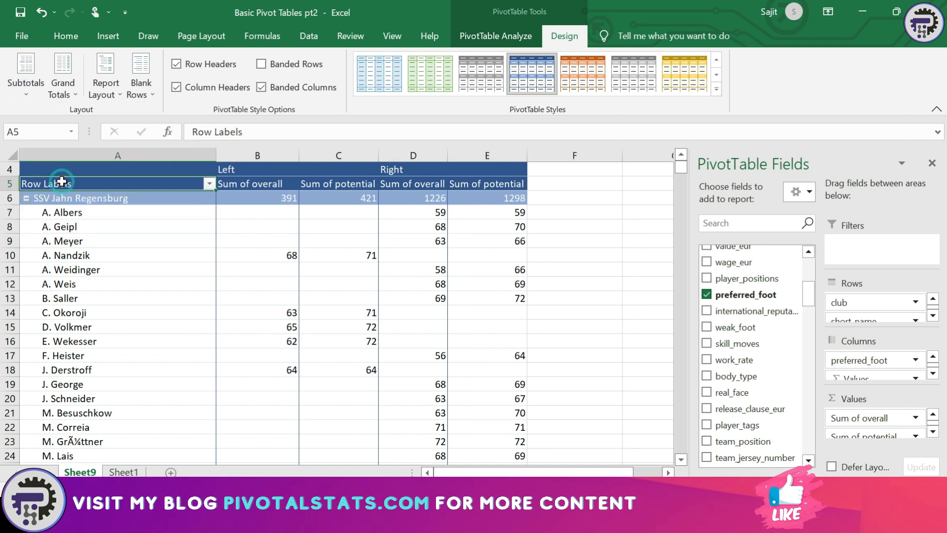
click(86, 203)
key(Down)
key(Down)
key(Down)
key(Down)
key(Down)
key(Down)
key(Down)
key(Down)
key(Down)
key(Down)
key(Down)
key(Down)
key(Down)
key(Down)
key(Down)
key(Down)
key(Down)
key(Down)
key(Down)
key(Down)
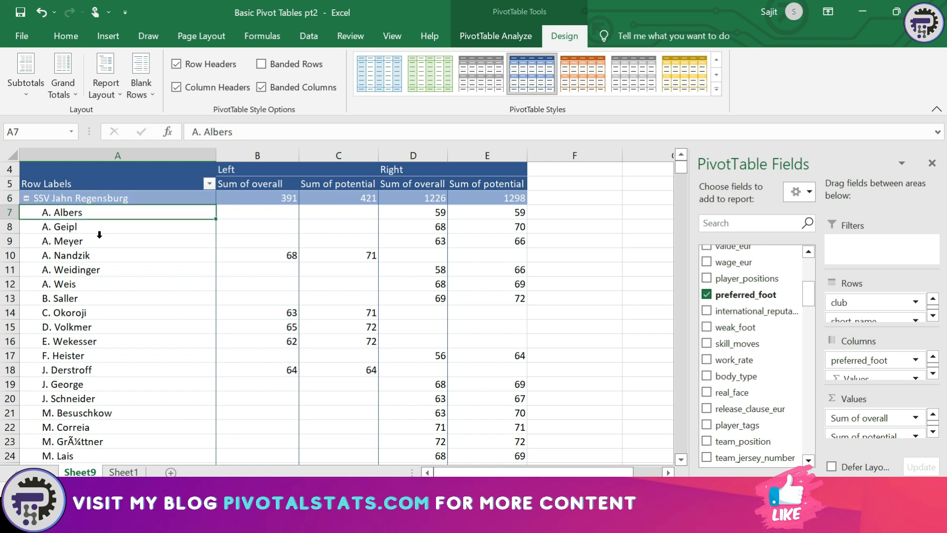
key(Up)
key(Up)
key(Up)
key(Up)
key(Up)
key(Up)
key(Up)
key(Up)
key(Up)
key(Up)
key(Up)
key(Up)
key(Up)
key(Up)
key(Up)
key(Up)
key(Up)
key(Up)
key(Up)
key(Up)
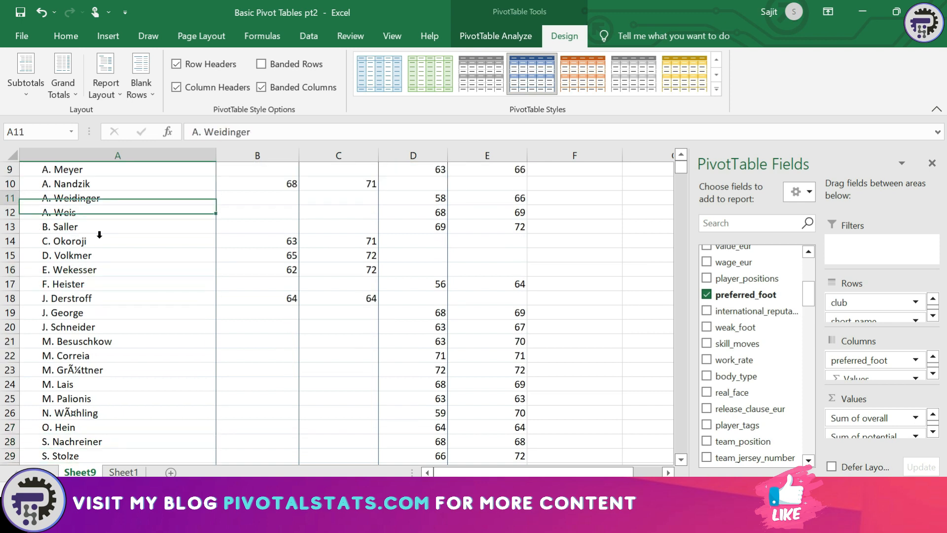
key(Down)
key(Down)
key(Down)
key(Down)
key(Down)
key(Down)
key(Down)
key(Down)
key(Down)
key(Up)
key(Up)
key(Up)
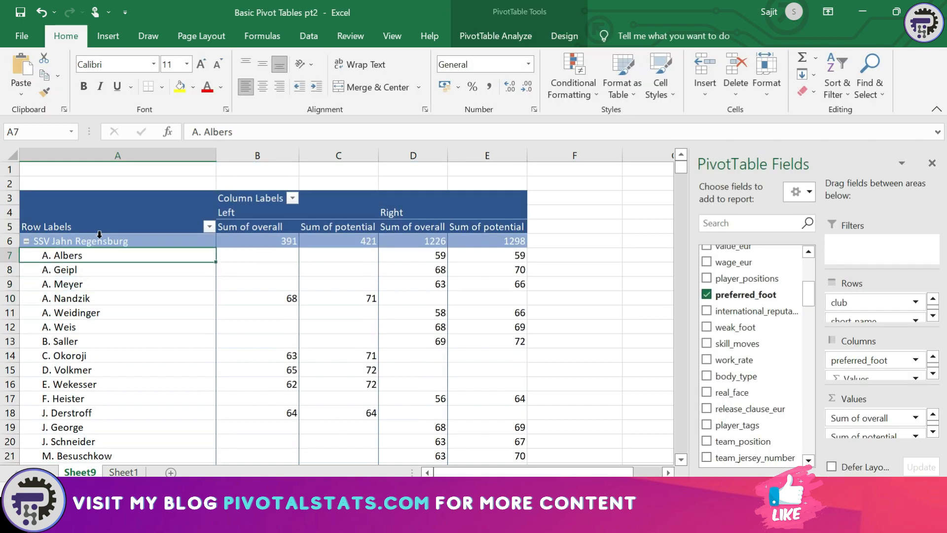
key(Right)
key(Up)
key(Right)
key(Right)
Hide all club subtotals with Do Not Show Subtotals
click(474, 32)
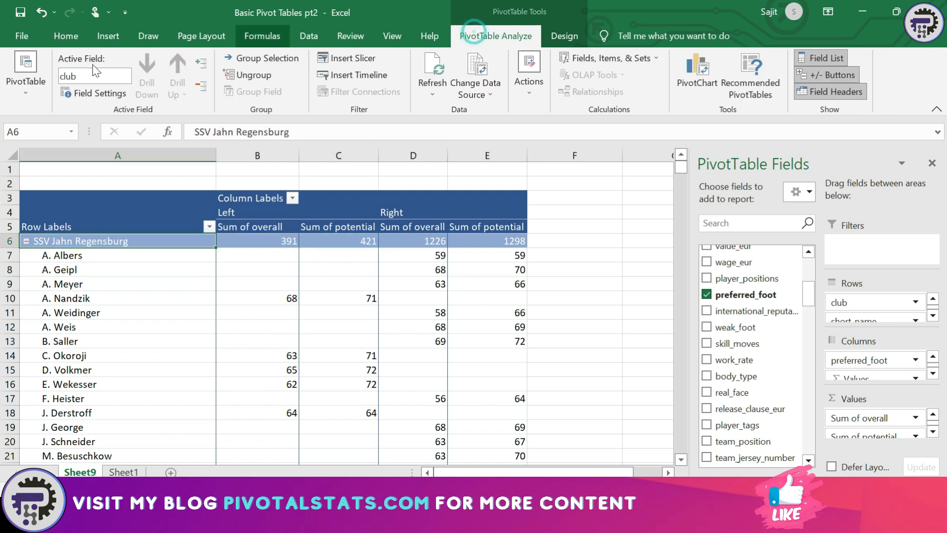
click(564, 36)
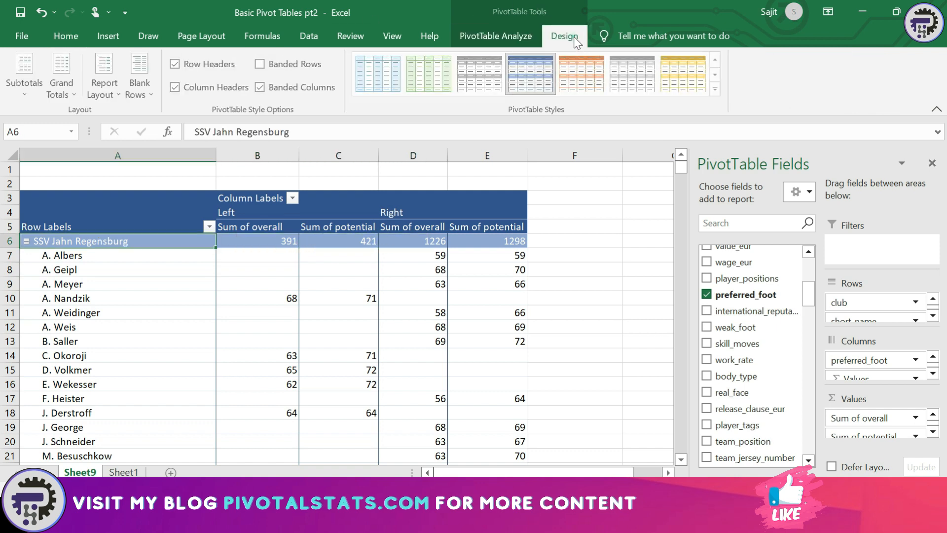
click(73, 95)
click(40, 93)
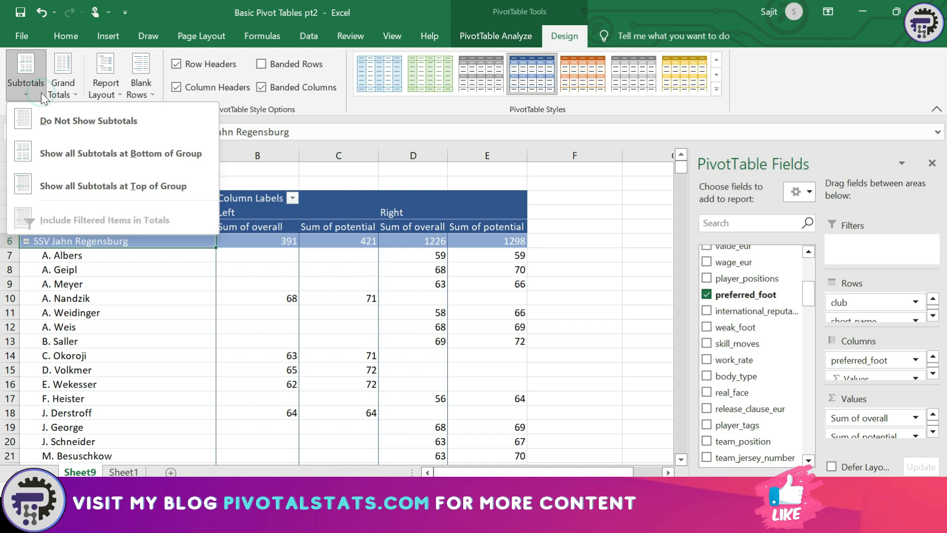
click(53, 122)
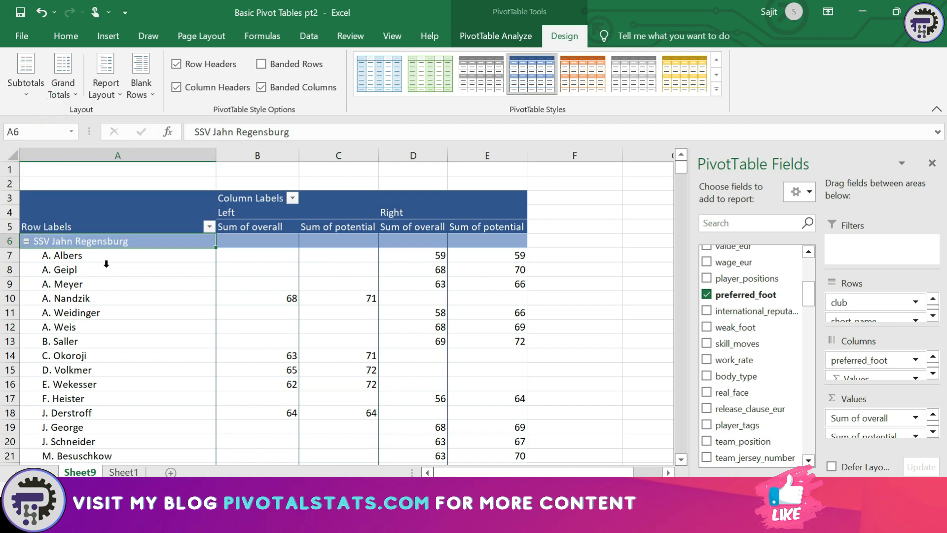
click(31, 90)
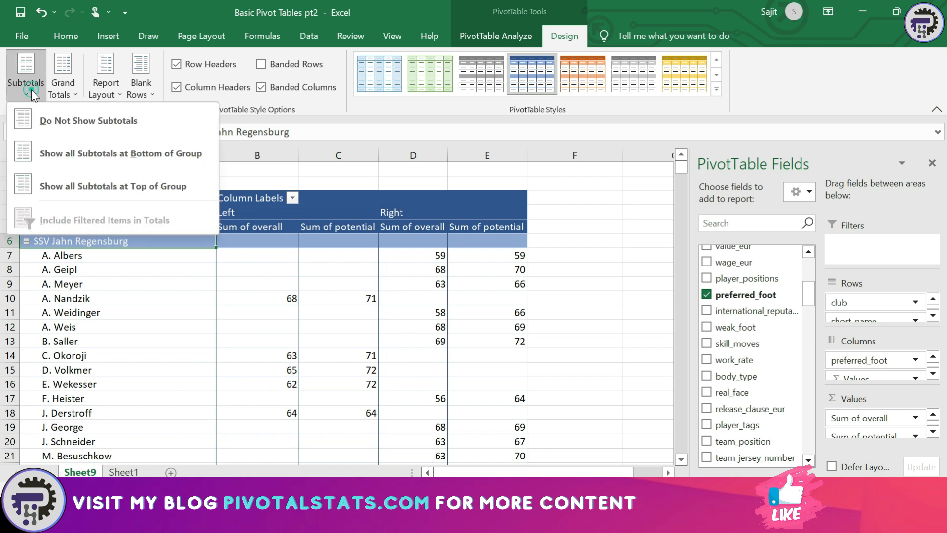
click(187, 275)
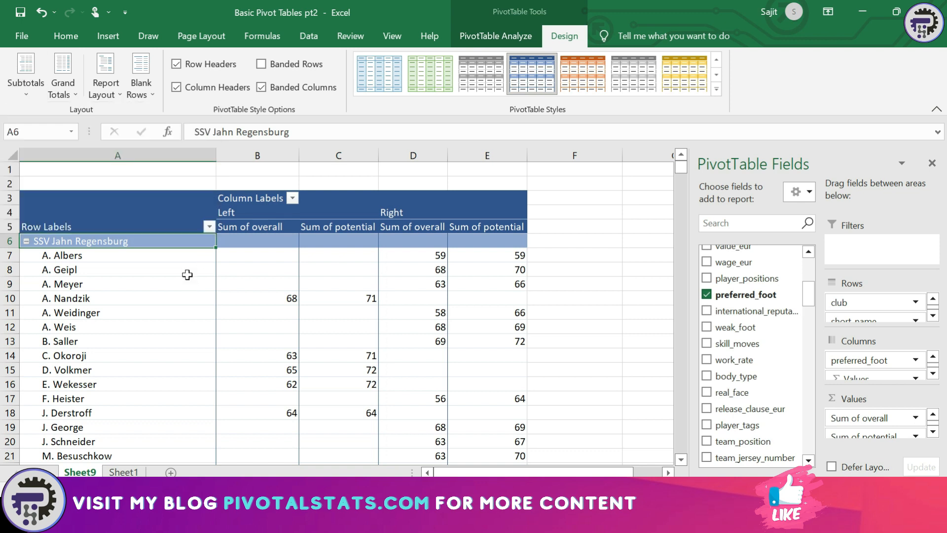
click(154, 101)
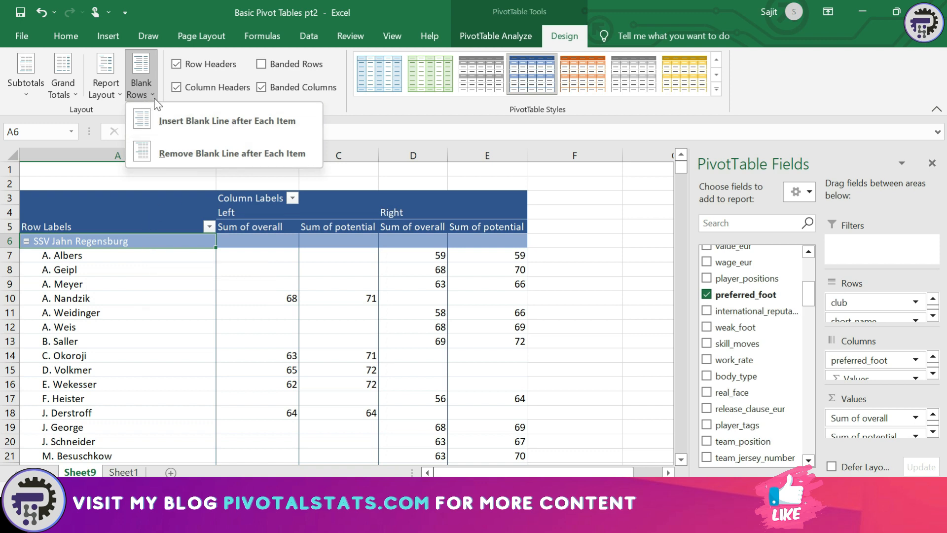
Insert a blank line after each club, checking the separators after SSV Jahn Regensburg and 1. FC Heidenheim 1846
click(202, 133)
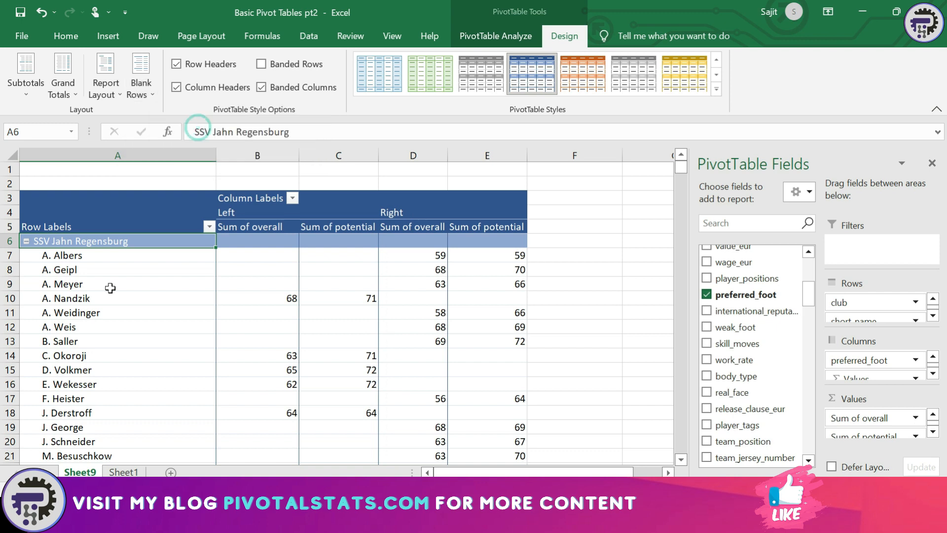
key(ctrl+Down)
key(Down)
key(Down)
key(Down)
key(Down)
key(Down)
key(Down)
key(Down)
key(Down)
key(Down)
key(Up)
key(Up)
key(Up)
key(Up)
key(Up)
key(Up)
key(Up)
key(Up)
key(Up)
key(Down)
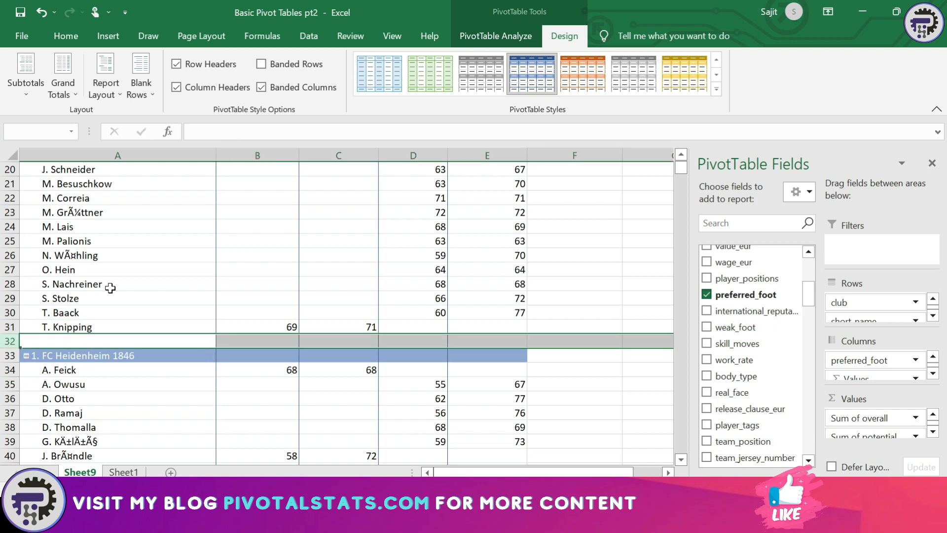
key(Down)
key(ctrl+Down)
key(Down)
key(Down)
key(Down)
key(Down)
key(Down)
key(Up)
key(Up)
key(Up)
key(Up)
key(shift+space)
key(ctrl+Up)
key(ctrl+Up)
key(ctrl+Up)
key(ctrl+Up)
key(ctrl+Up)
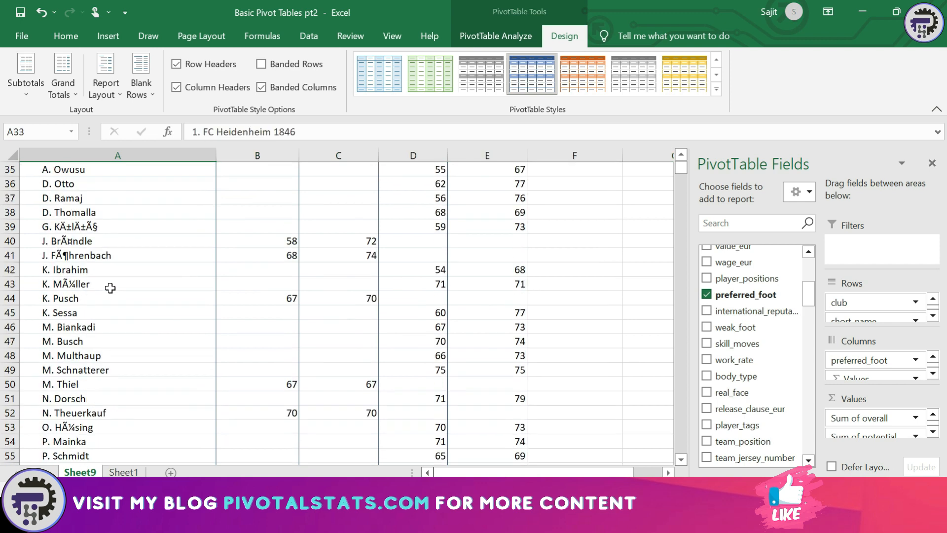
key(ctrl+Down)
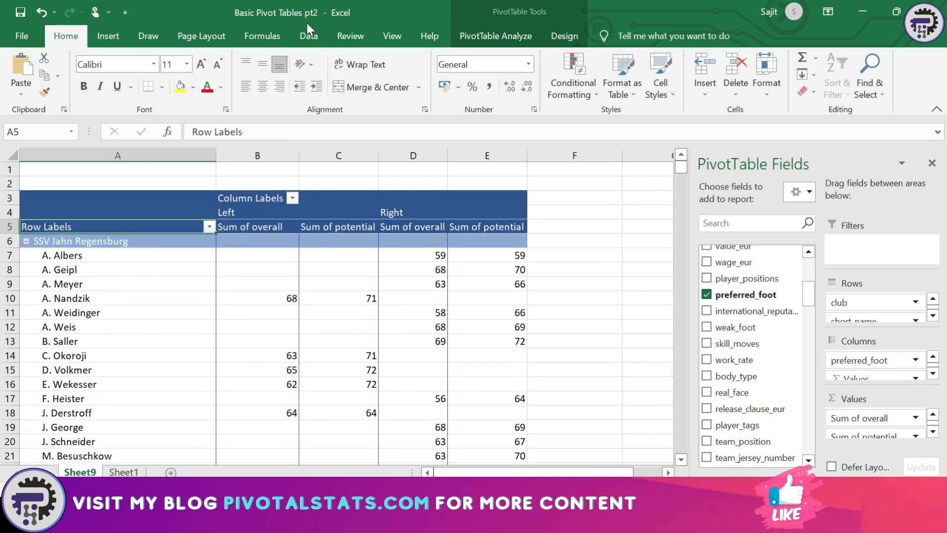
Remove the blank lines so 1. FC Heidenheim 1846 follows directly after T. Knipping
click(561, 32)
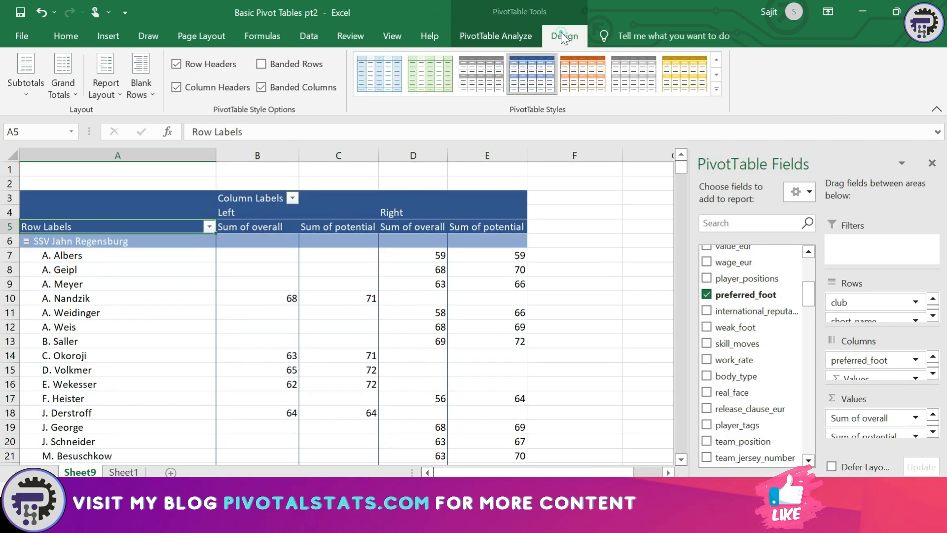
click(150, 96)
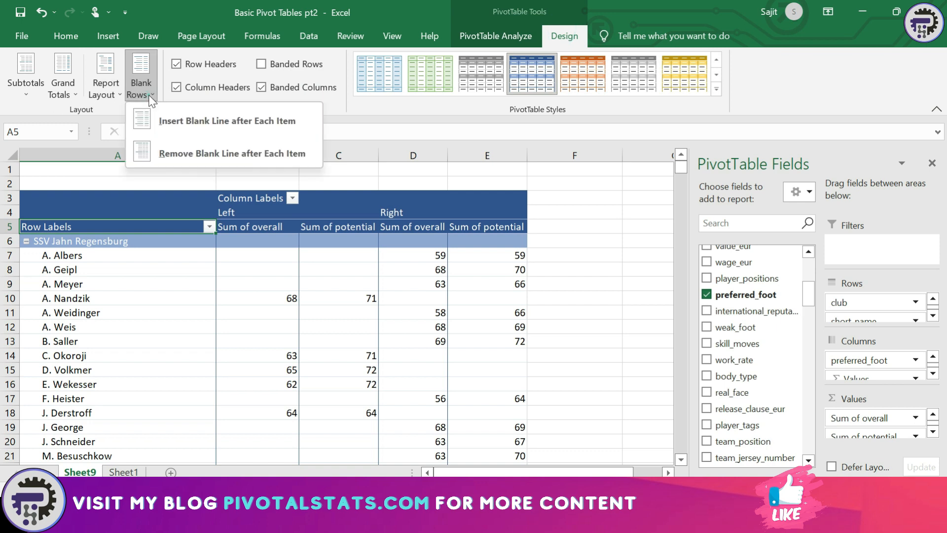
click(165, 153)
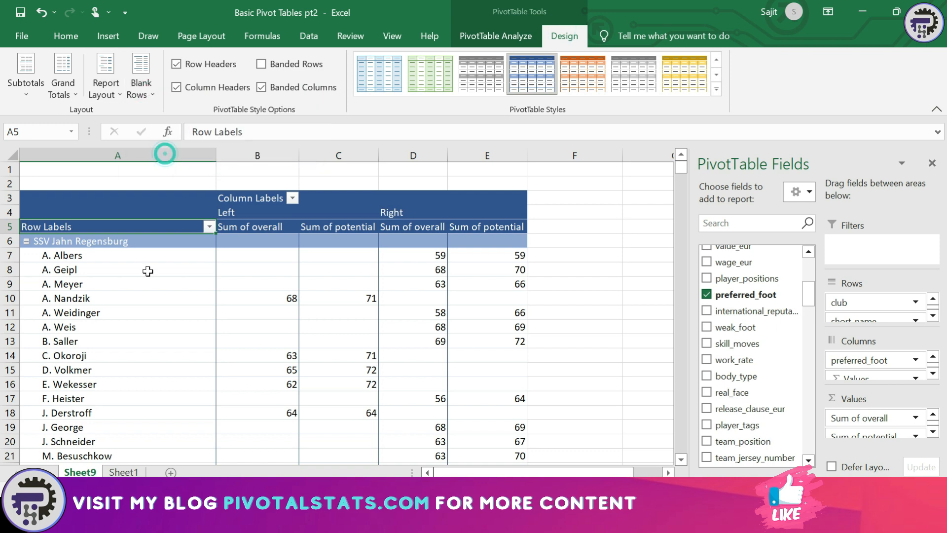
key(ctrl+Down)
key(Down)
key(Up)
key(ctrl+Up)
key(Down)
key(Down)
key(Down)
key(Down)
key(Down)
key(Down)
key(Down)
key(Down)
key(Down)
key(Down)
key(Down)
key(Down)
key(Down)
key(Down)
key(Down)
key(Down)
key(Down)
key(Down)
key(Down)
key(Down)
key(Down)
key(Down)
key(Down)
key(Down)
key(Down)
key(Down)
key(Down)
key(Down)
key(Down)
key(Down)
key(Down)
key(Down)
key(Down)
key(Down)
key(Down)
key(Down)
key(Down)
key(Down)
key(Down)
key(Up)
key(Up)
key(Up)
key(Up)
key(Up)
key(Up)
key(Up)
key(Up)
key(Up)
key(Up)
key(Up)
key(Up)
key(Up)
key(Up)
key(Up)
key(Up)
key(Up)
key(Up)
key(Up)
key(Up)
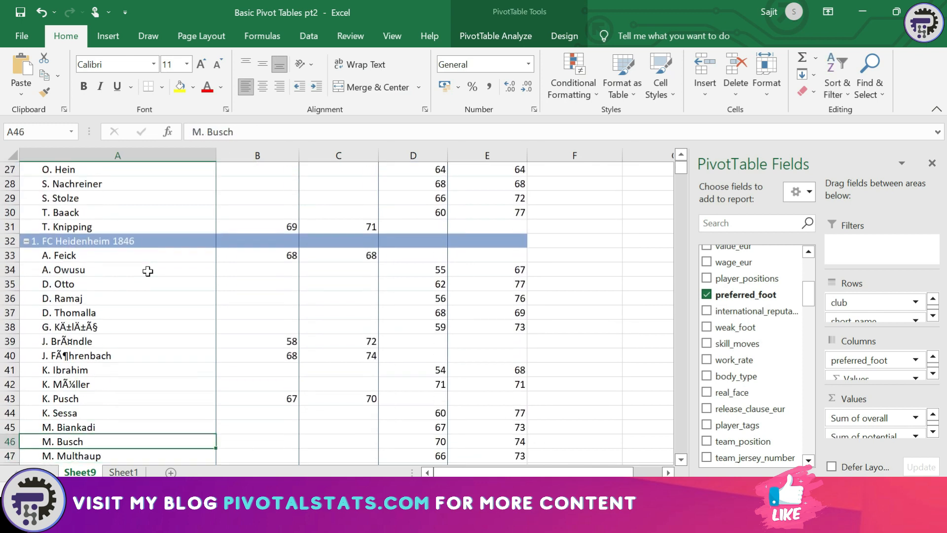
key(ctrl+Up)
key(ctrl+Down)
key(ctrl+Down)
key(ctrl+Up)
key(ctrl+Up)
key(ctrl+Down)
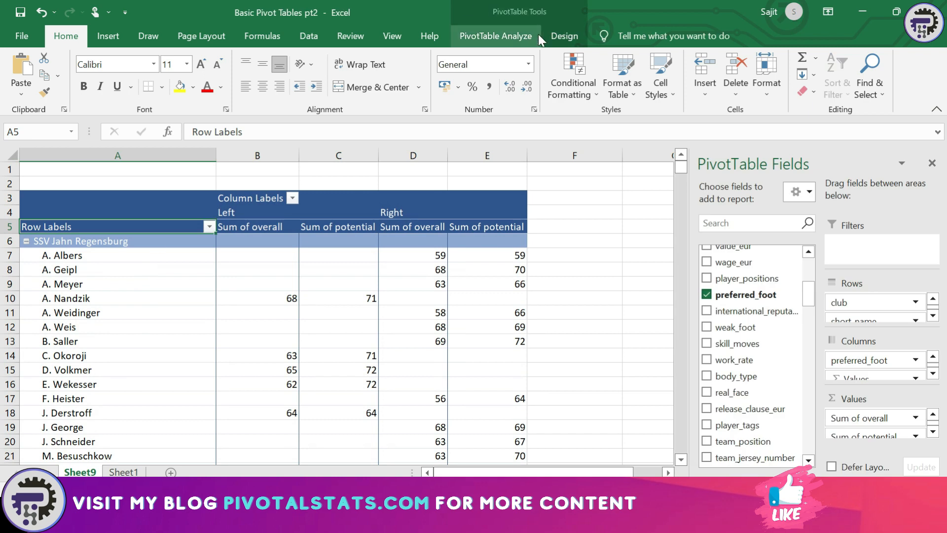
click(554, 38)
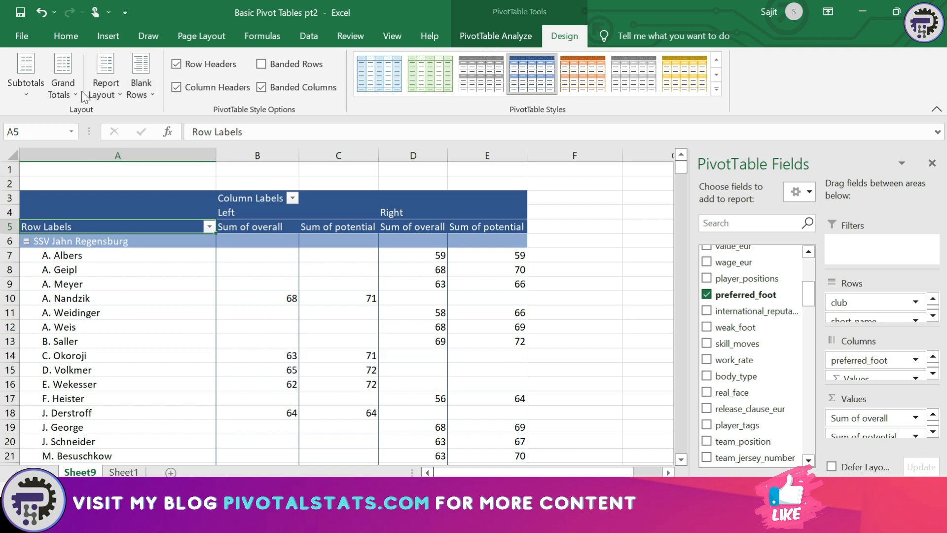
Switch the pivot to tabular form after a quick look at the raw data on Sheet1
click(103, 90)
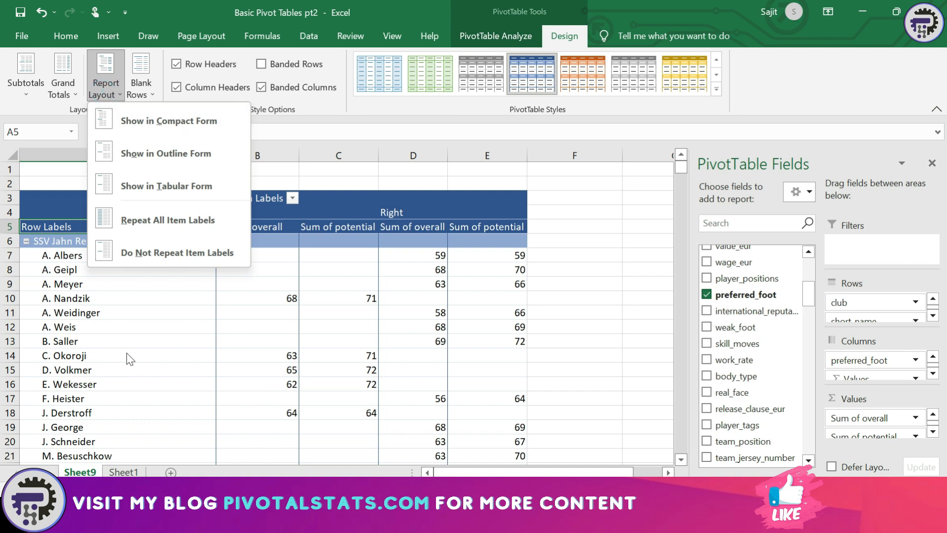
click(119, 472)
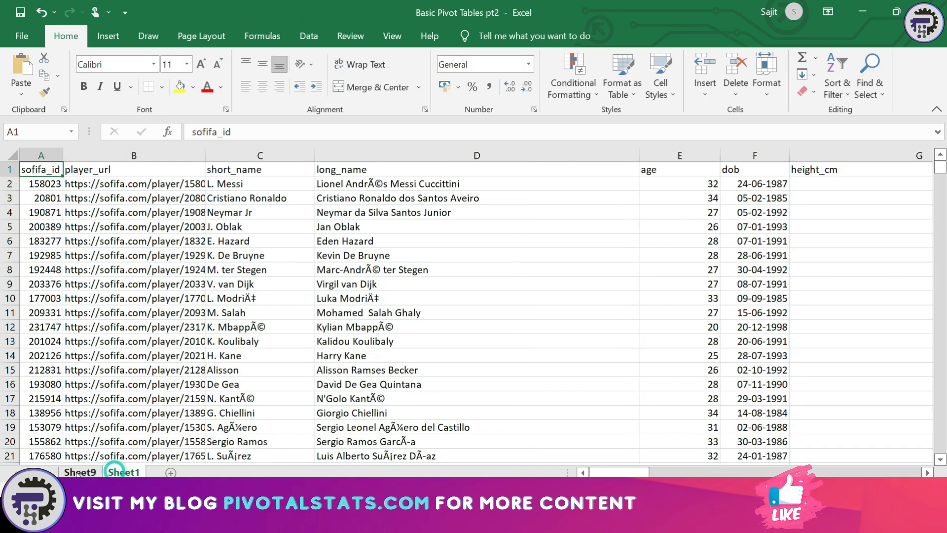
click(79, 472)
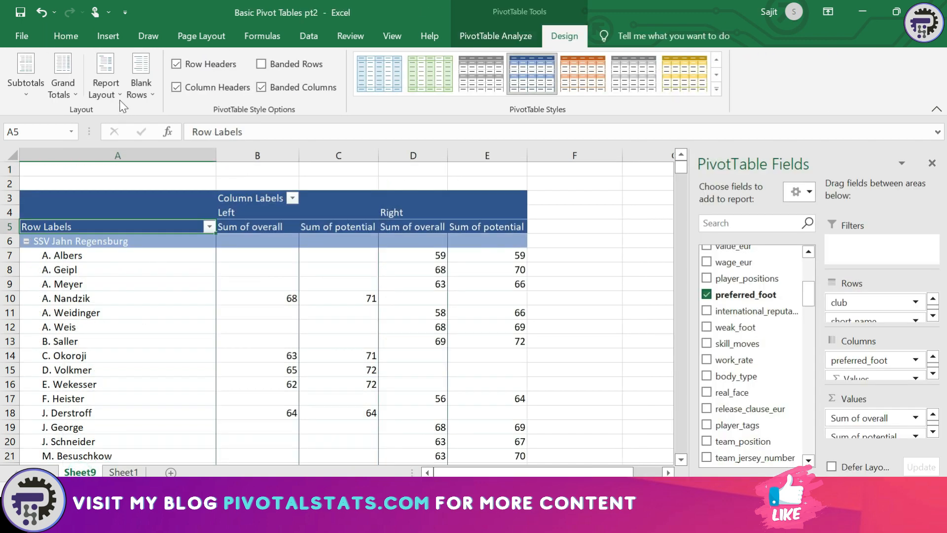
click(105, 88)
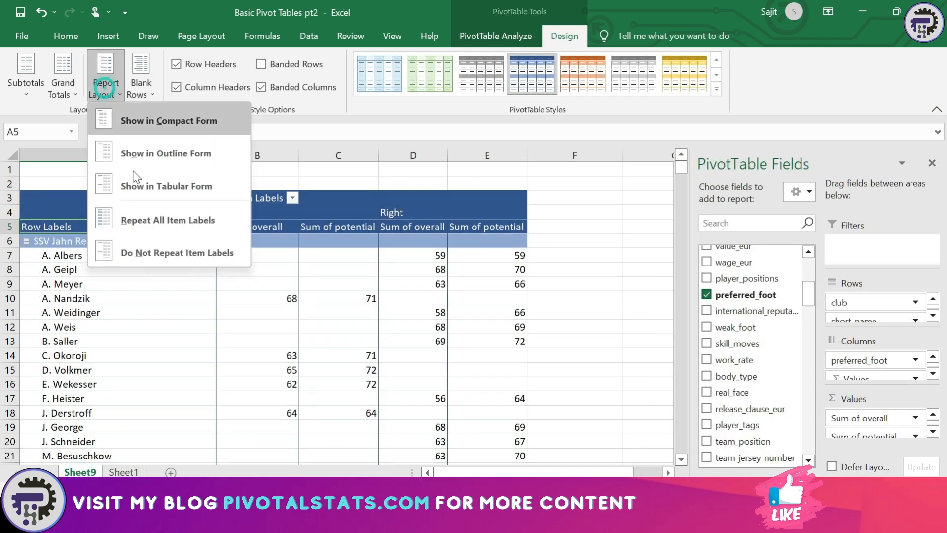
click(183, 186)
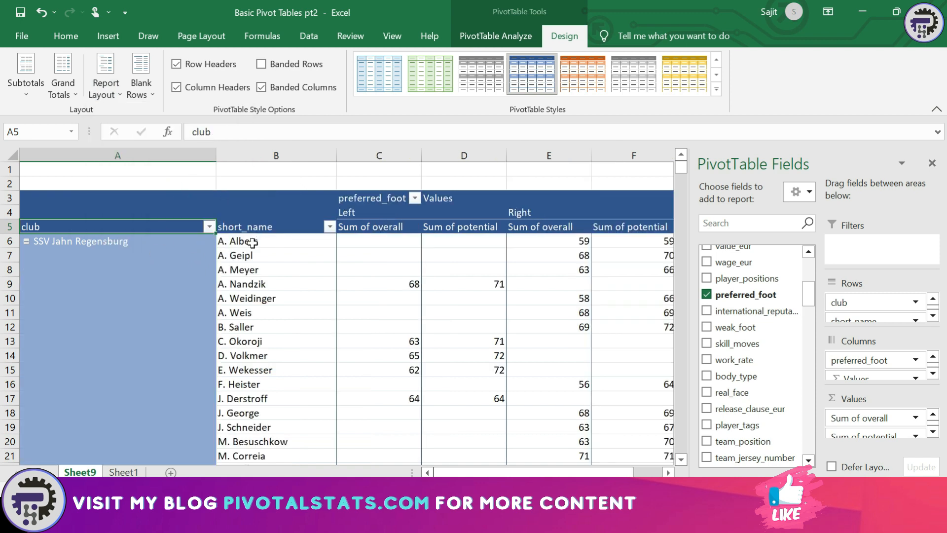
Browse the separate club and short_name columns around the SSV Jahn Regensburg group
click(147, 257)
key(Right)
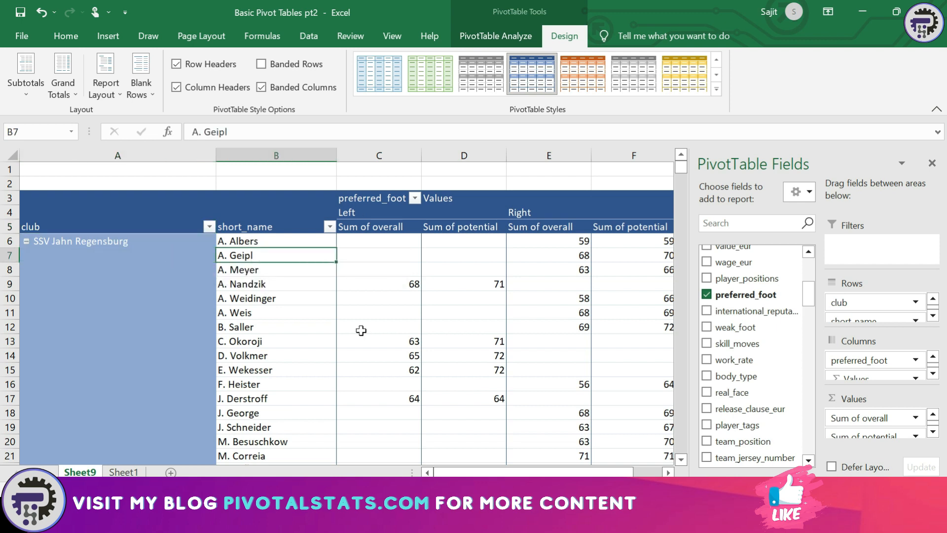
key(Left)
key(Up)
key(Down)
key(Down)
key(Up)
key(Up)
key(Down)
key(Up)
key(Down)
key(Up)
key(Down)
key(Down)
key(Down)
key(Down)
key(Down)
key(Down)
key(Down)
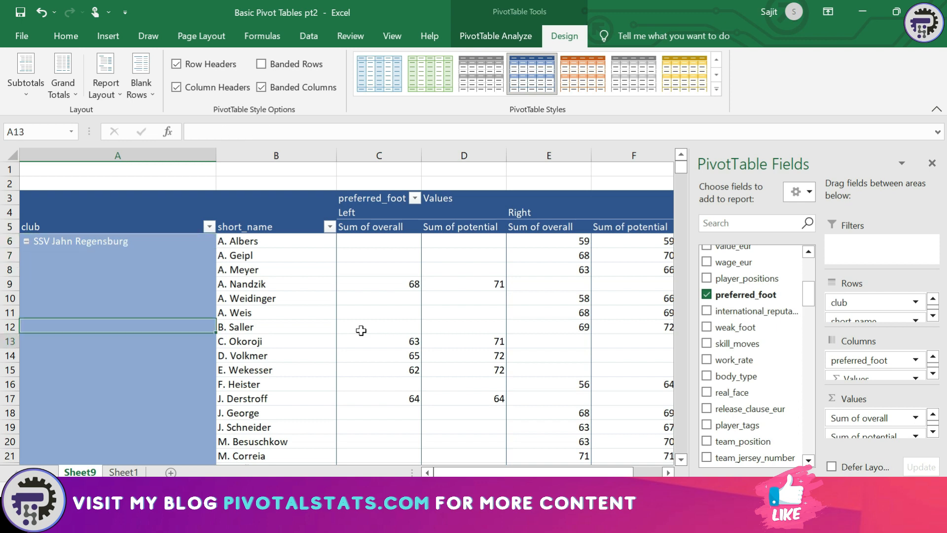
key(Down)
key(Down)
key(Down)
key(Down)
key(Down)
key(Down)
key(Down)
key(Down)
key(Down)
key(Down)
key(Down)
key(Down)
key(Down)
key(Down)
key(Down)
key(Down)
key(Down)
key(Down)
key(Down)
key(Down)
key(Up)
key(Up)
key(Up)
key(Up)
key(Up)
key(Up)
key(Up)
key(Up)
key(Up)
key(Up)
key(Up)
key(Up)
key(Up)
key(Up)
key(Up)
key(Up)
key(Up)
key(Up)
key(Up)
key(Up)
key(Down)
key(Down)
key(Down)
key(Down)
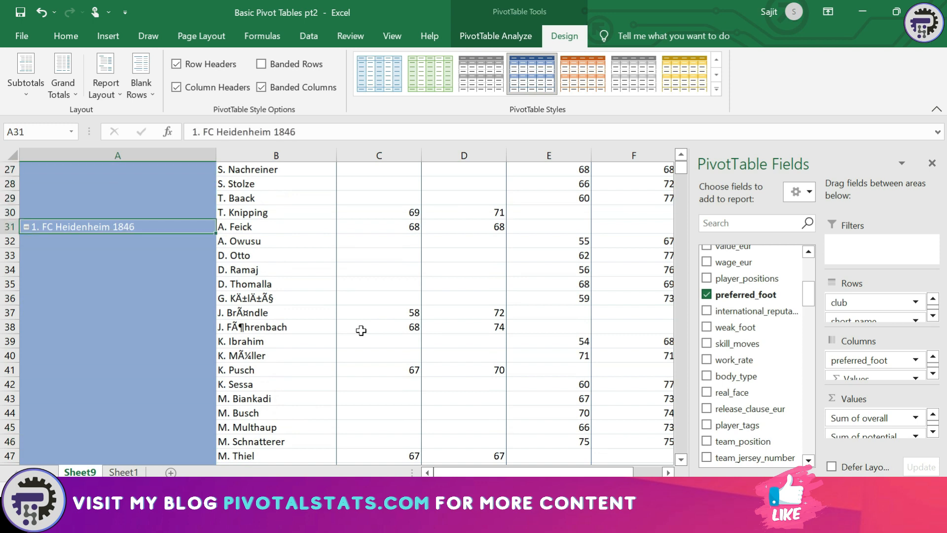
Select the empty club cells below the SSV Jahn Regensburg label
key(ctrl+Up)
key(Up)
key(Down)
key(Down)
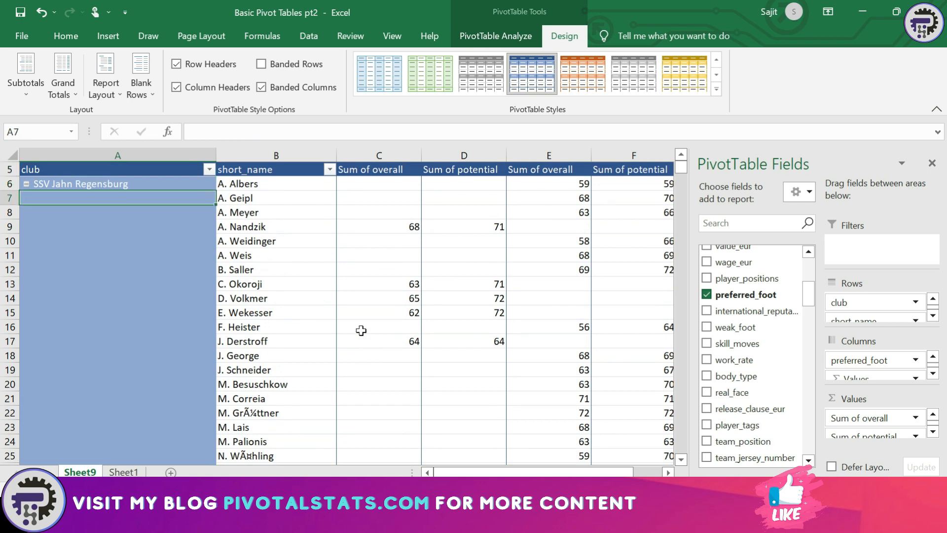
key(shift+Down)
key(shift+Down)
key(shift+Down)
key(shift+Down)
key(shift+Down)
key(shift+Down)
key(shift+Down)
key(shift+Down)
key(shift+Down)
key(shift+Down)
key(shift+Down)
key(shift+Down)
key(shift+Down)
key(shift+Down)
key(shift+Down)
key(shift+Down)
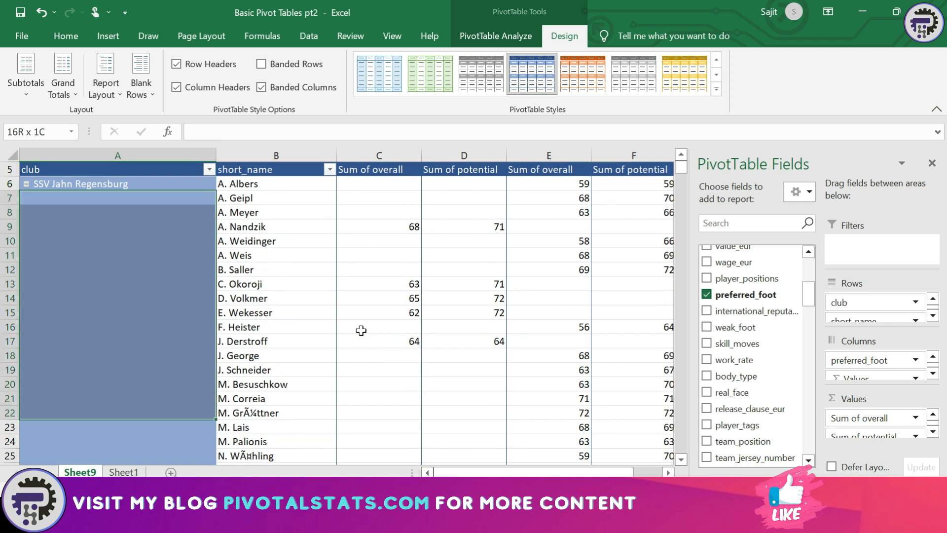
key(Up)
key(Down)
key(Up)
key(Down)
key(shift+Down)
key(shift+Down)
key(shift+Down)
key(shift+Down)
key(shift+Down)
key(shift+Down)
key(shift+Down)
key(shift+Down)
key(shift+Down)
key(shift+Down)
key(shift+Down)
key(shift+Down)
key(shift+Down)
key(shift+Down)
key(shift+Down)
key(shift+Down)
key(shift+Down)
key(shift+Down)
key(shift+Down)
key(shift+Down)
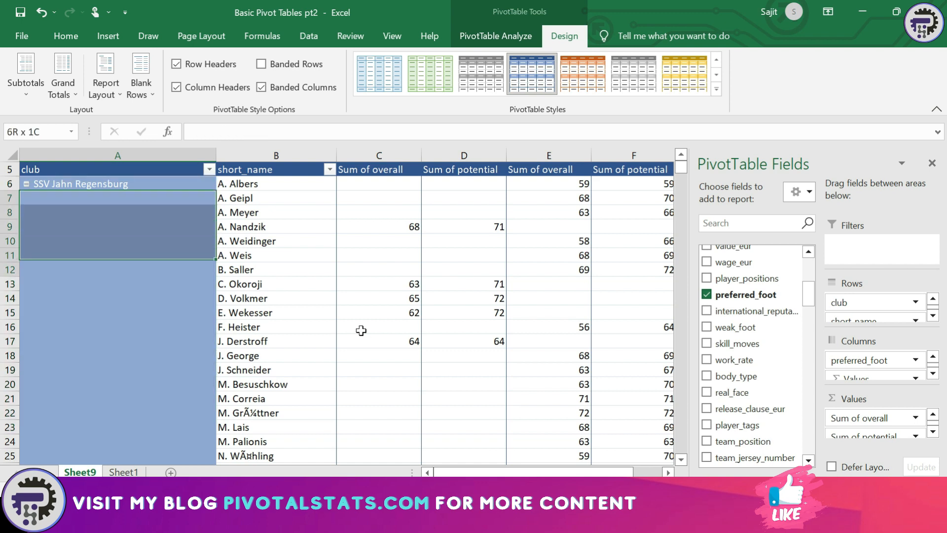
key(Up)
key(Up)
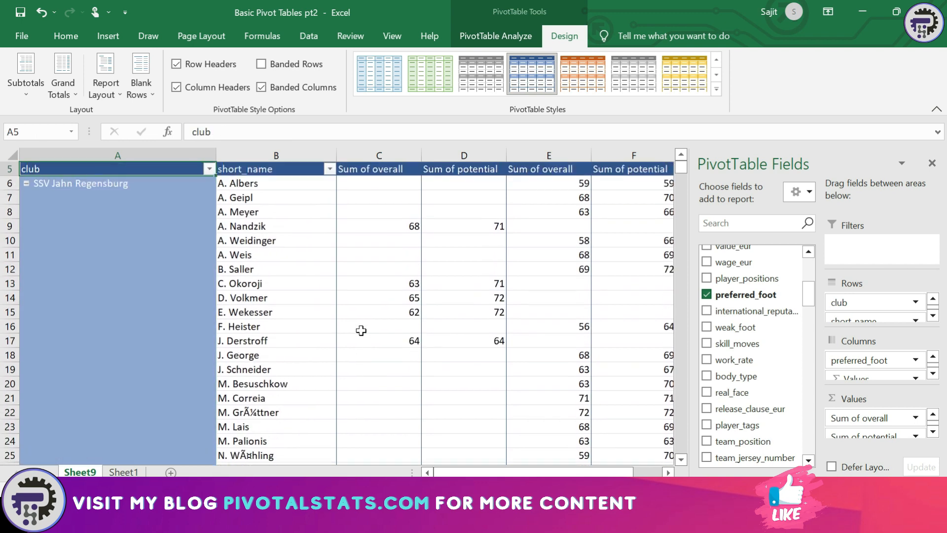
key(Down)
key(Down)
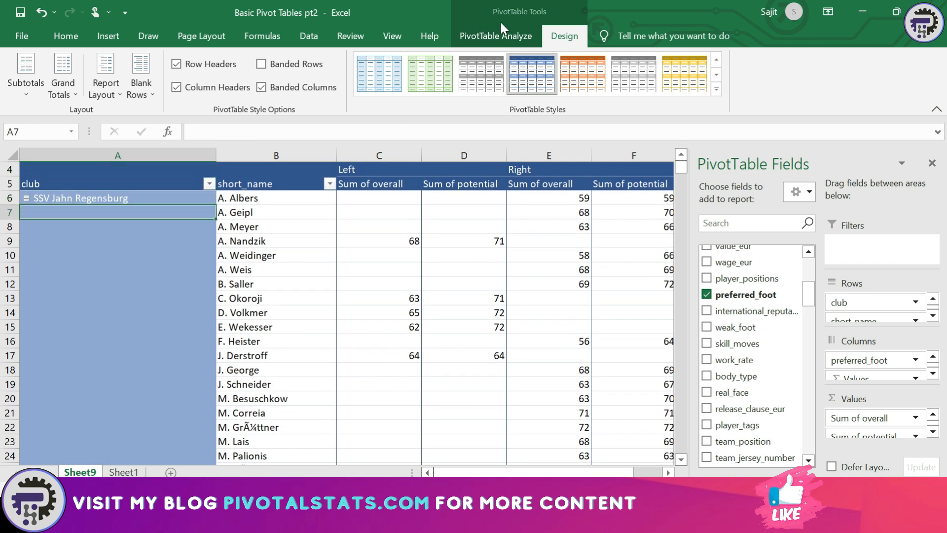
Repeat all item labels so the club name appears on every player row
click(115, 92)
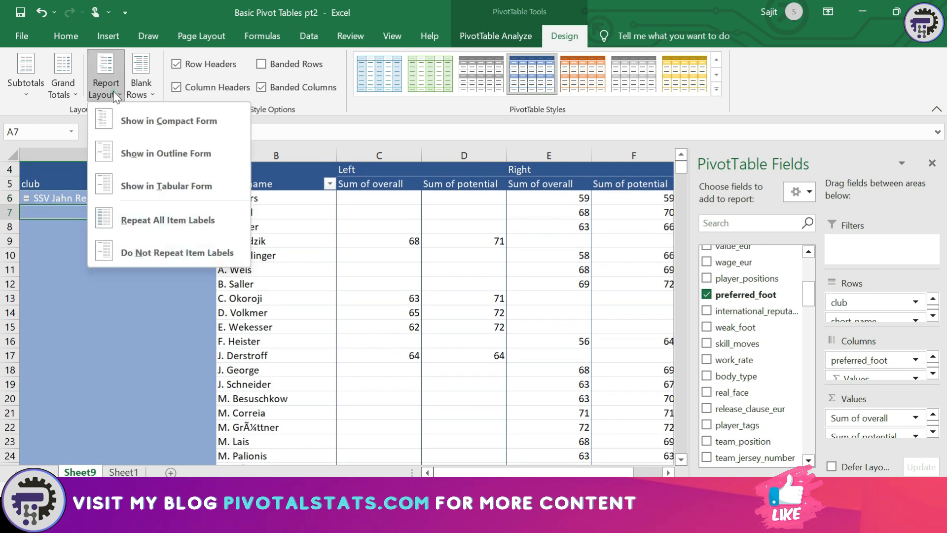
click(136, 217)
key(Down)
key(Down)
key(Down)
key(Down)
key(Down)
key(Down)
key(Down)
key(Down)
key(Down)
key(Down)
key(Down)
key(Down)
key(Down)
key(Down)
key(Down)
key(Down)
key(Down)
key(Down)
key(Down)
key(Down)
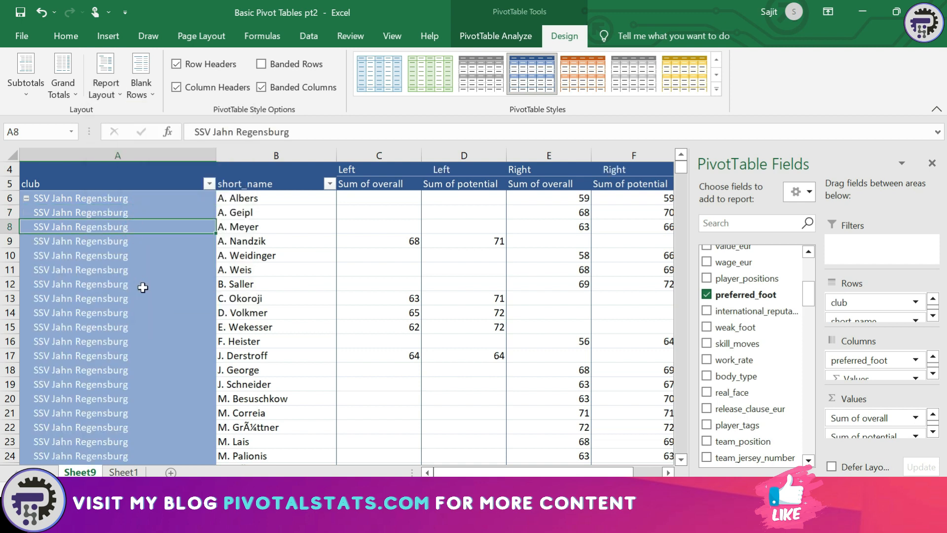
key(Up)
key(Up)
key(Up)
key(Up)
key(Up)
key(Up)
key(Up)
key(Up)
key(Up)
key(Up)
key(Up)
key(Up)
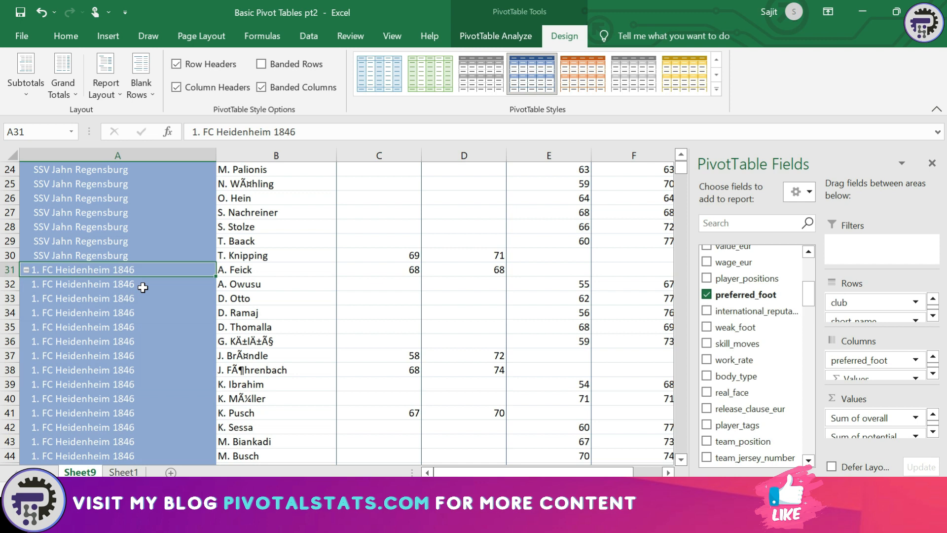
key(ctrl+Up)
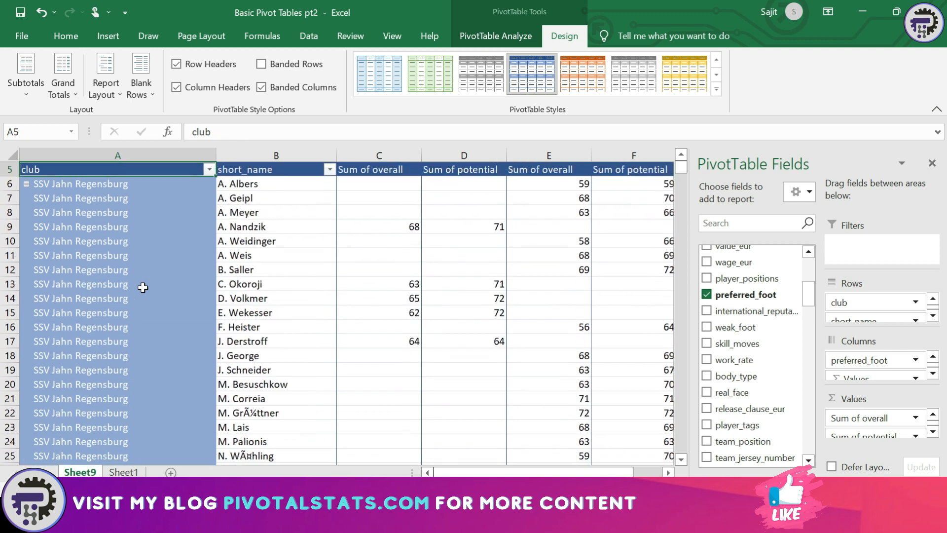
Switch the pivot's report layout to outline form
click(94, 91)
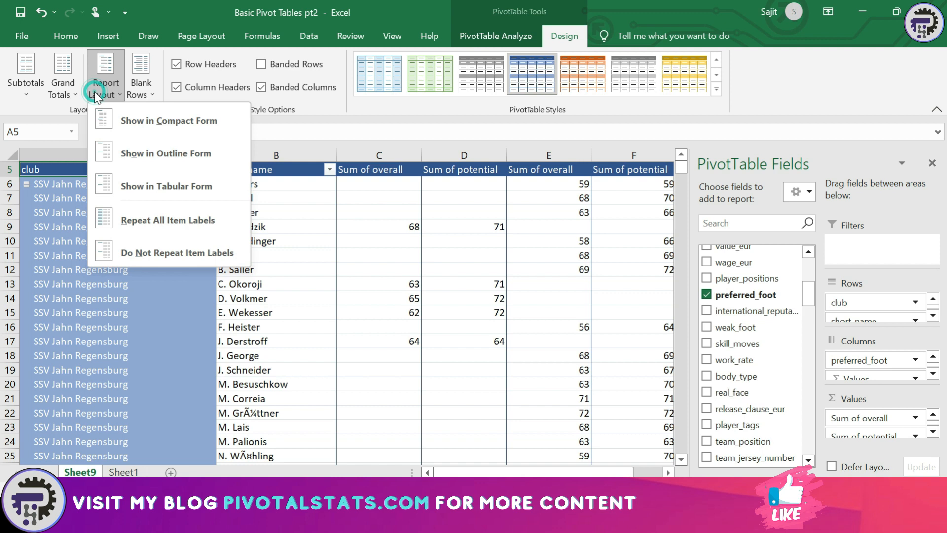
click(137, 150)
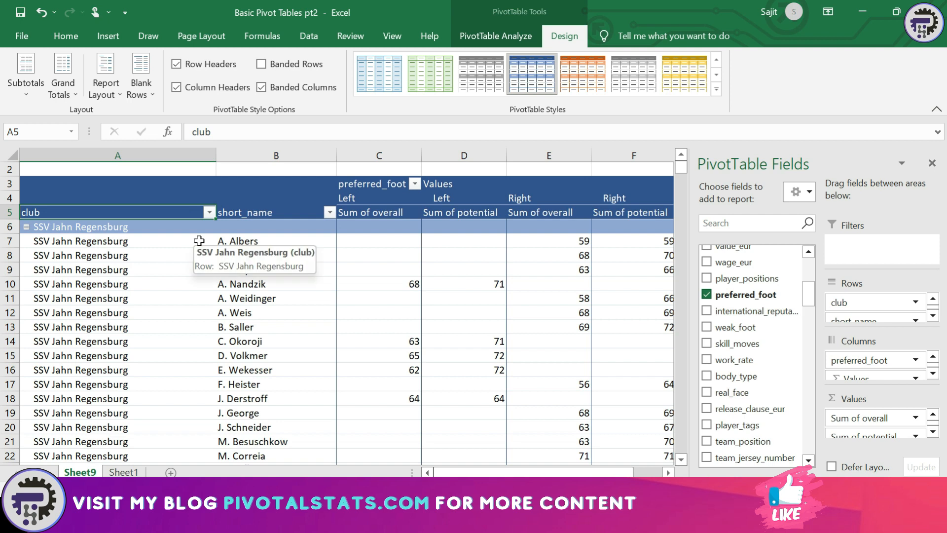
click(103, 90)
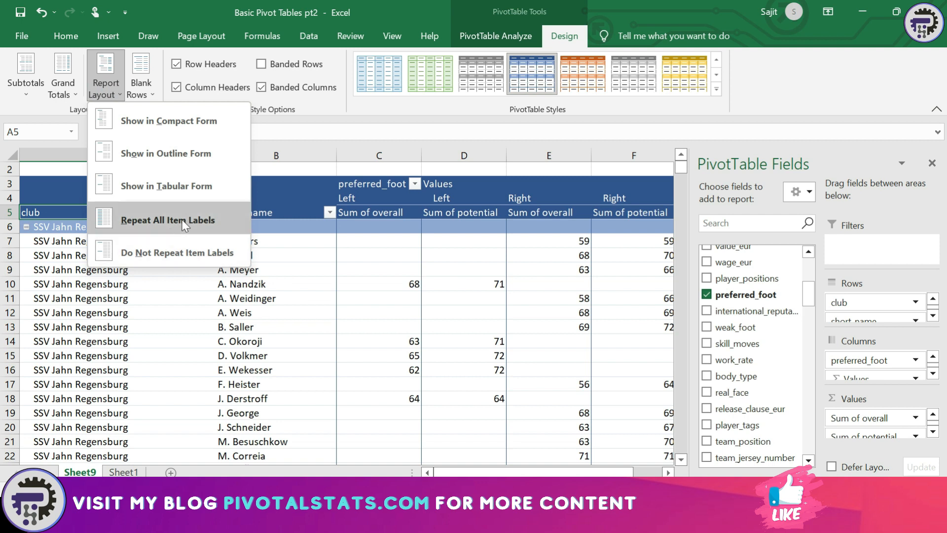
click(170, 253)
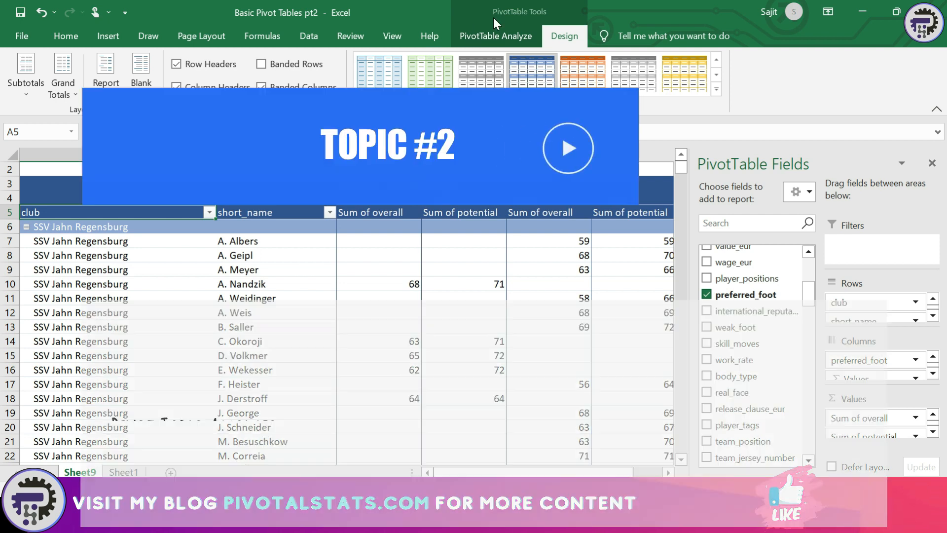
click(490, 31)
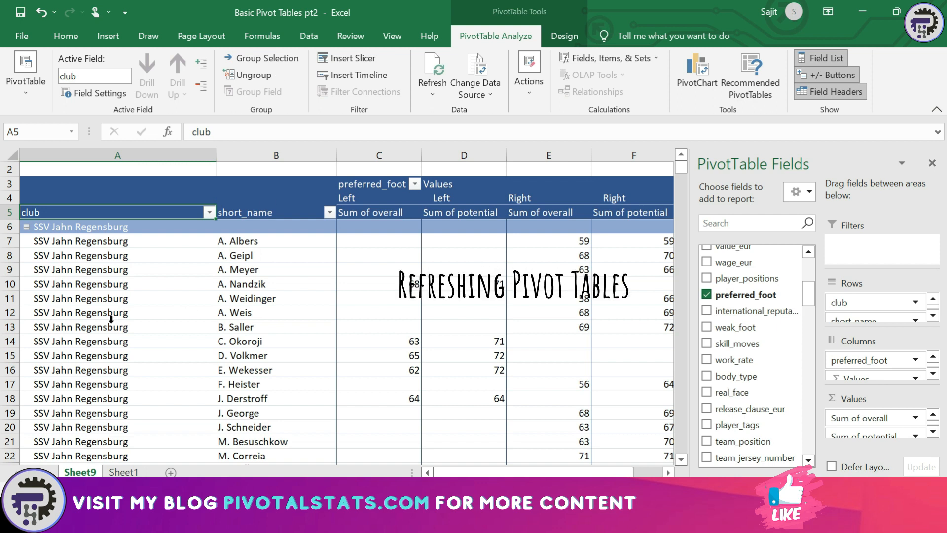
Look at the Refresh and Refresh All choices for the pivot, then close them without refreshing
click(137, 282)
click(439, 90)
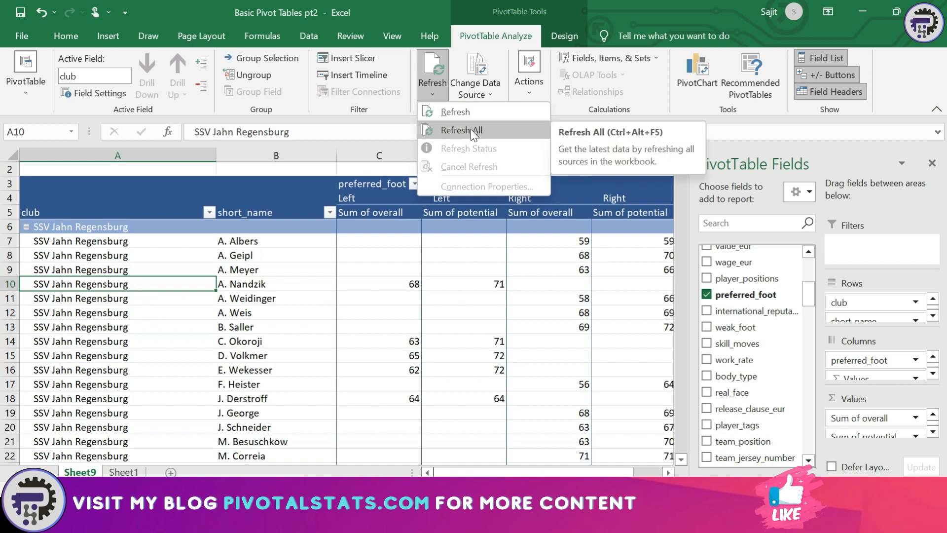
click(159, 329)
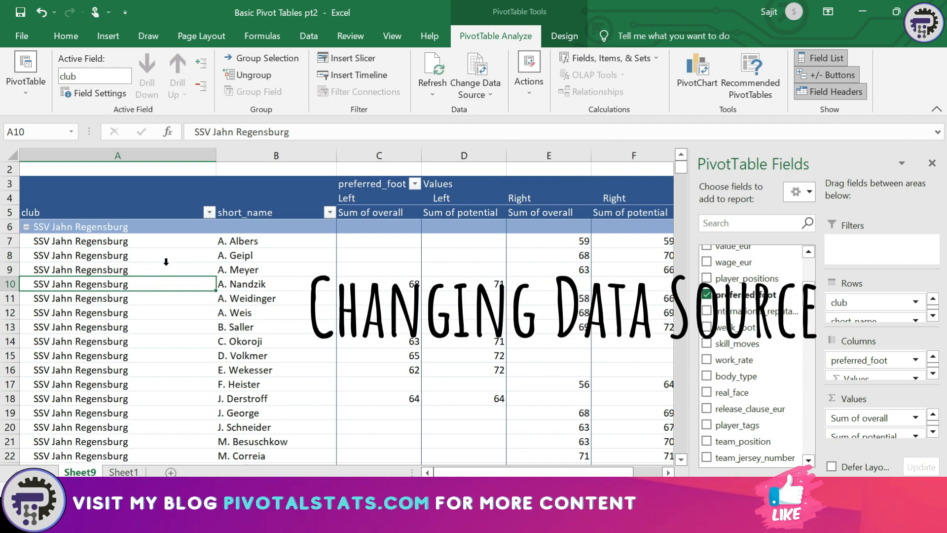
click(483, 94)
click(489, 111)
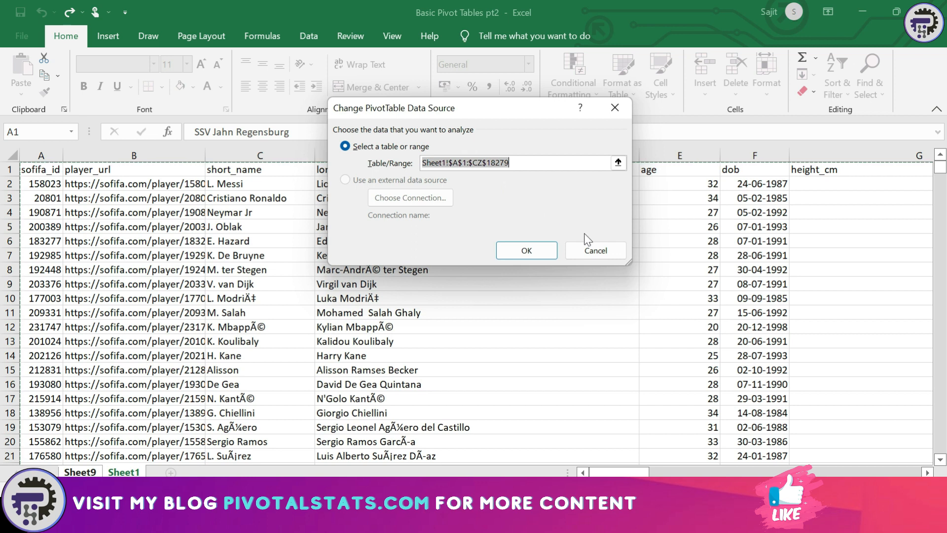
click(590, 250)
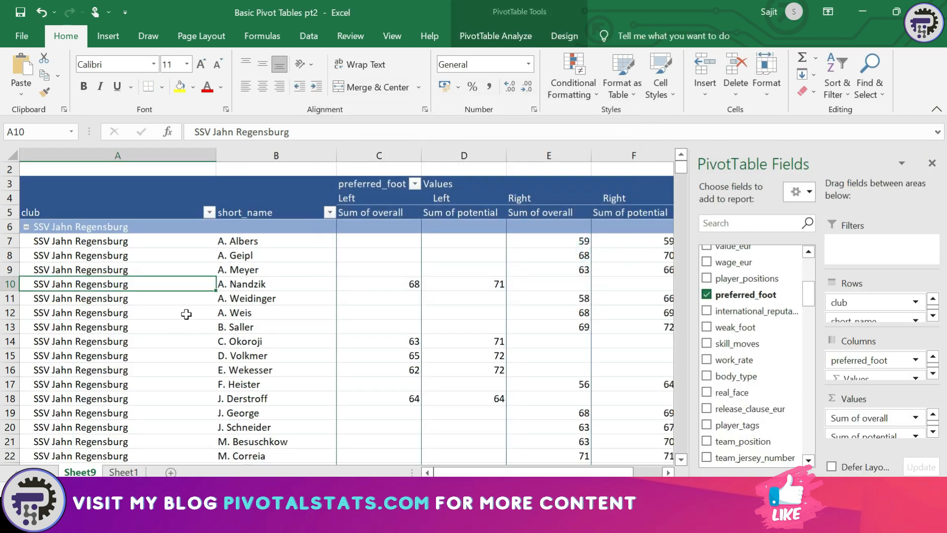
click(504, 40)
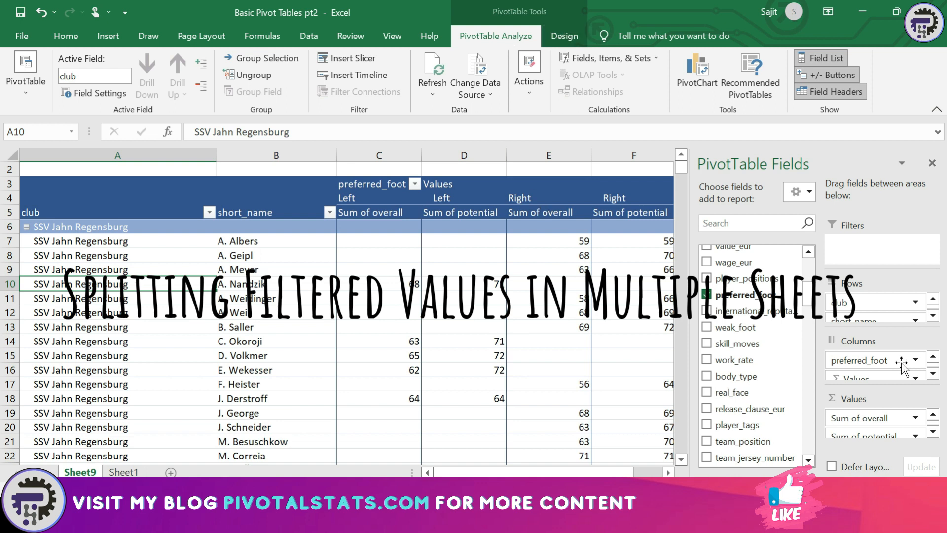
Remove preferred_foot from Columns and add nationality to the Filters area
drag(883, 360, 782, 352)
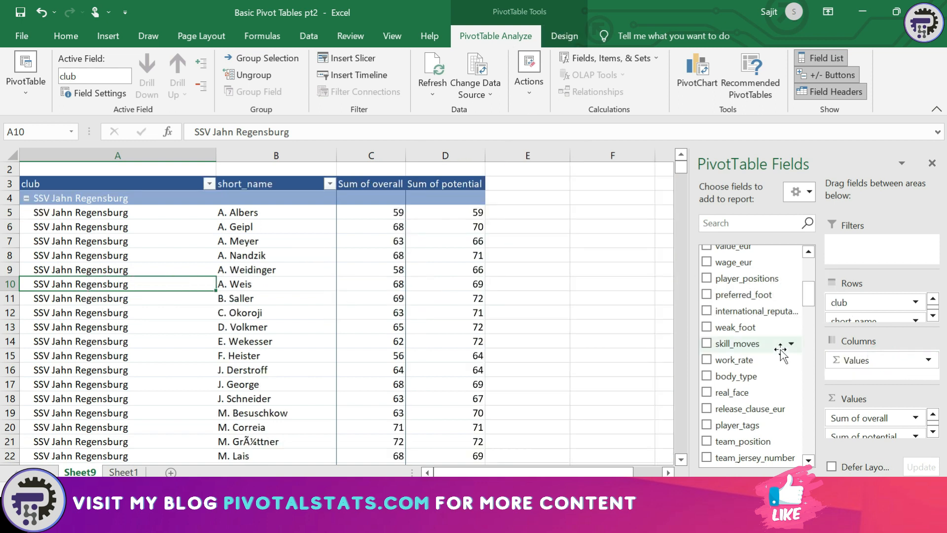
scroll(541, 317, up, 1)
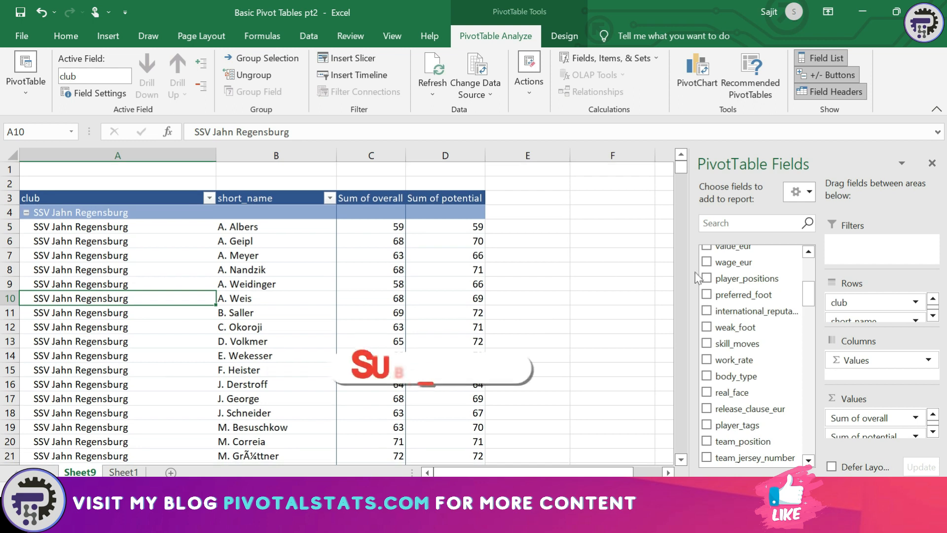
drag(807, 294, 811, 288)
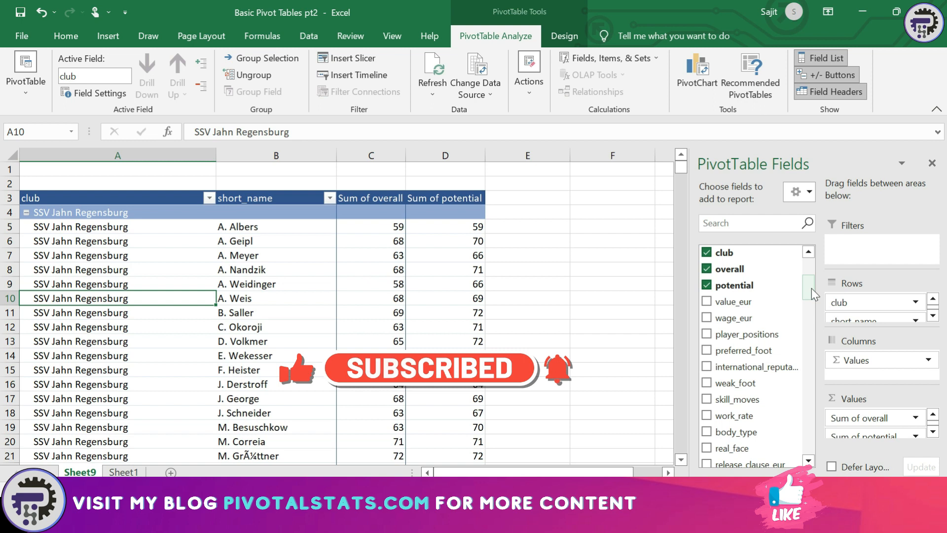
drag(811, 288, 812, 264)
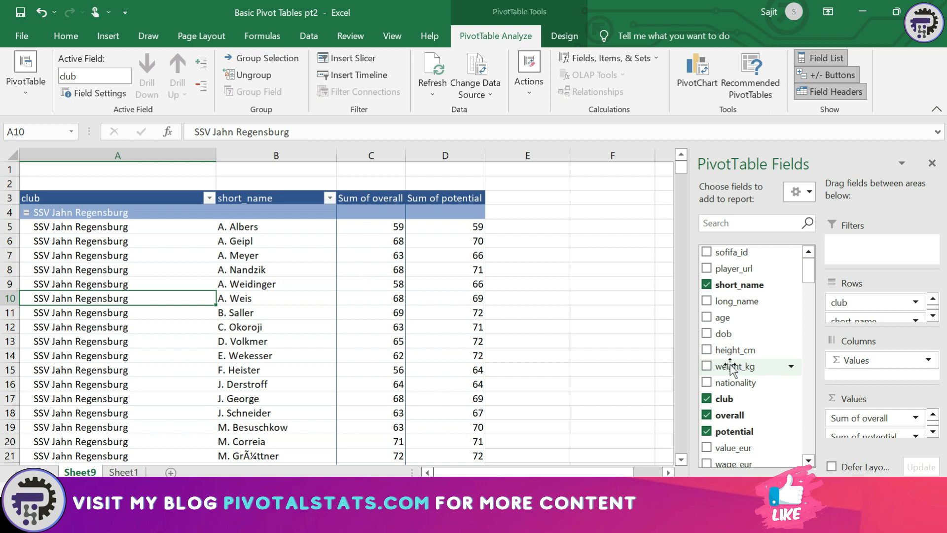
drag(729, 382, 868, 244)
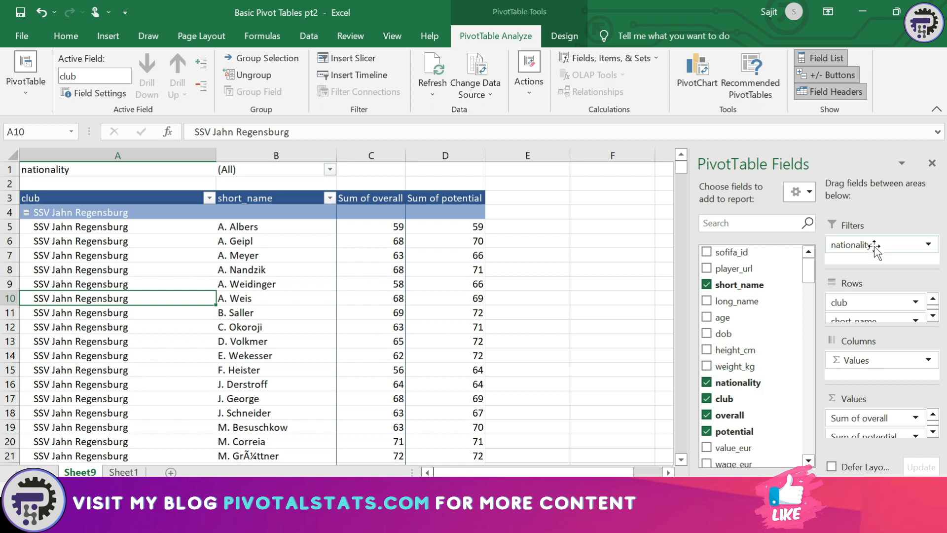
Filter nationality to Argentina, Australia and Belgium using Select Multiple Items
click(330, 170)
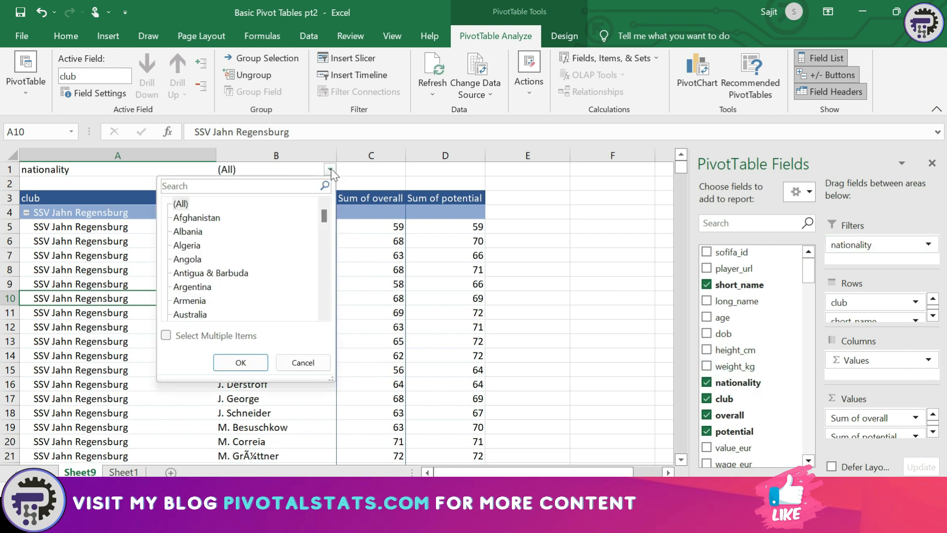
click(190, 246)
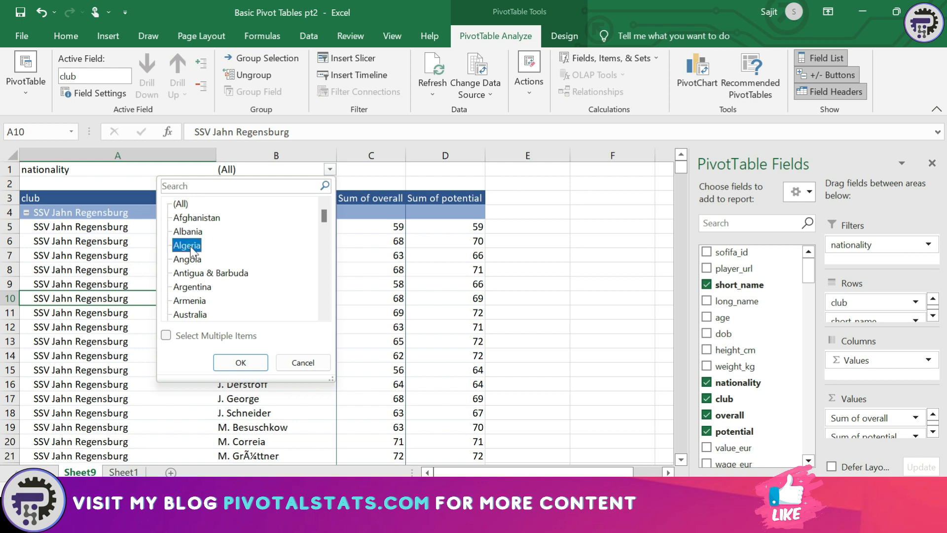
click(191, 286)
scroll(242, 272, down, 1)
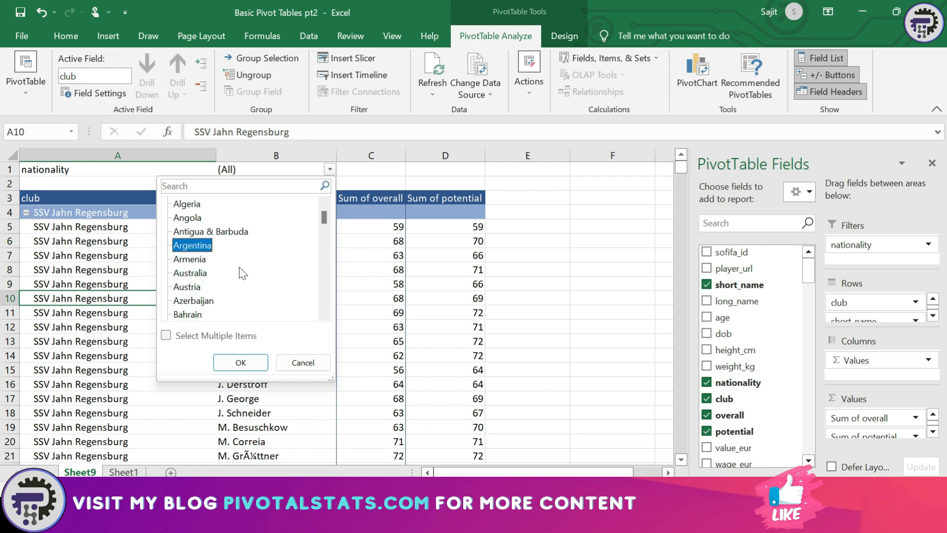
click(166, 335)
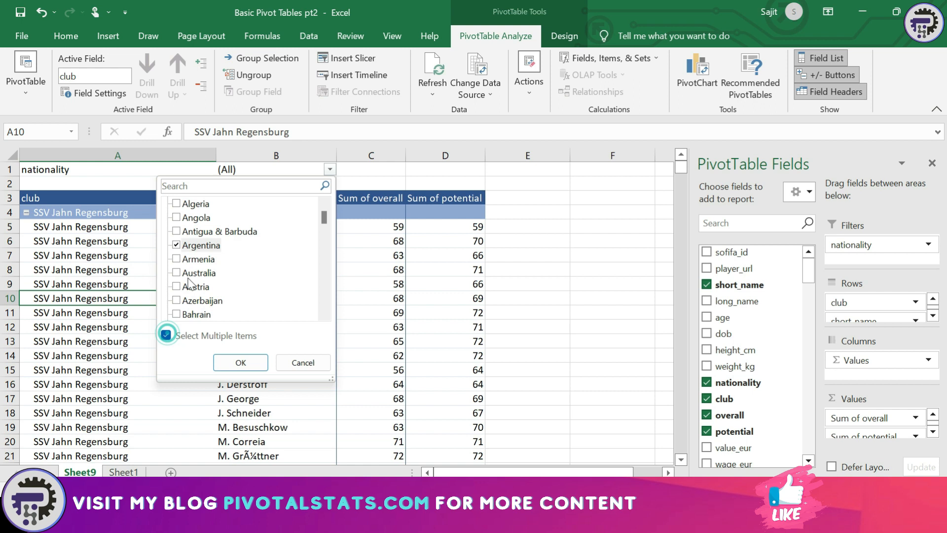
click(175, 275)
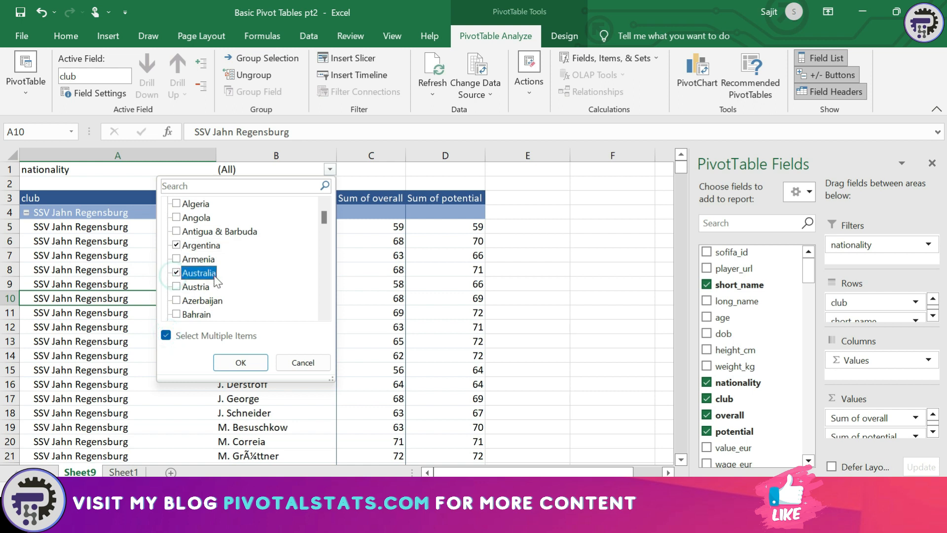
scroll(216, 282, down, 1)
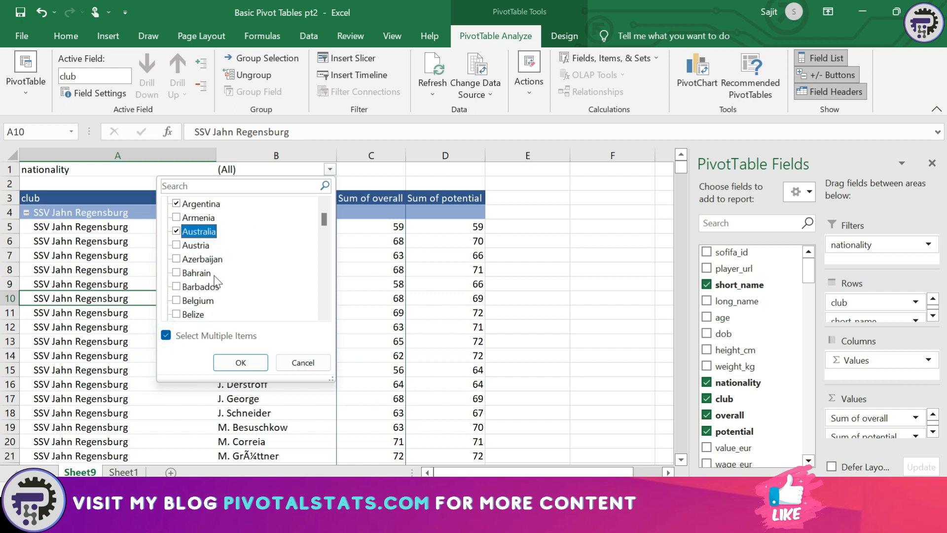
click(177, 300)
click(254, 365)
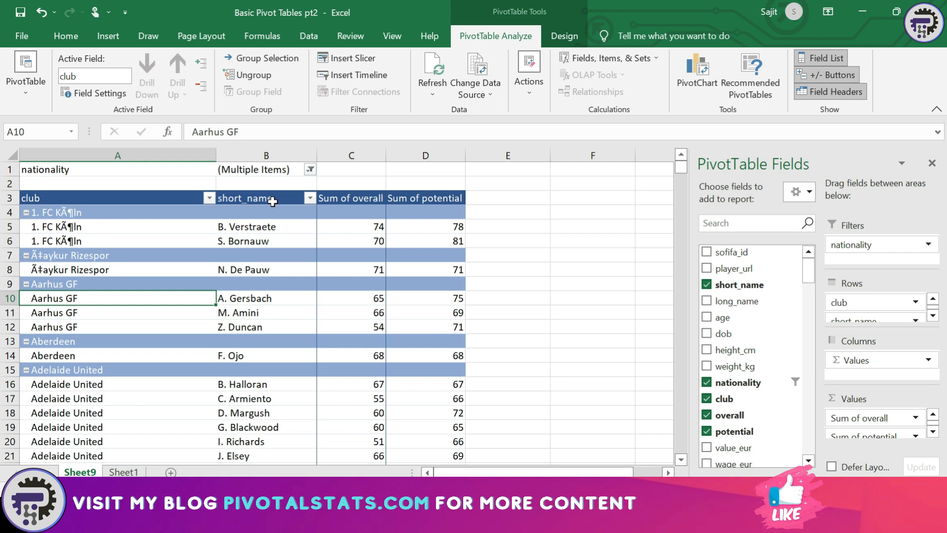
Recheck the (Multiple Items) nationality filter list and close it unchanged
click(310, 170)
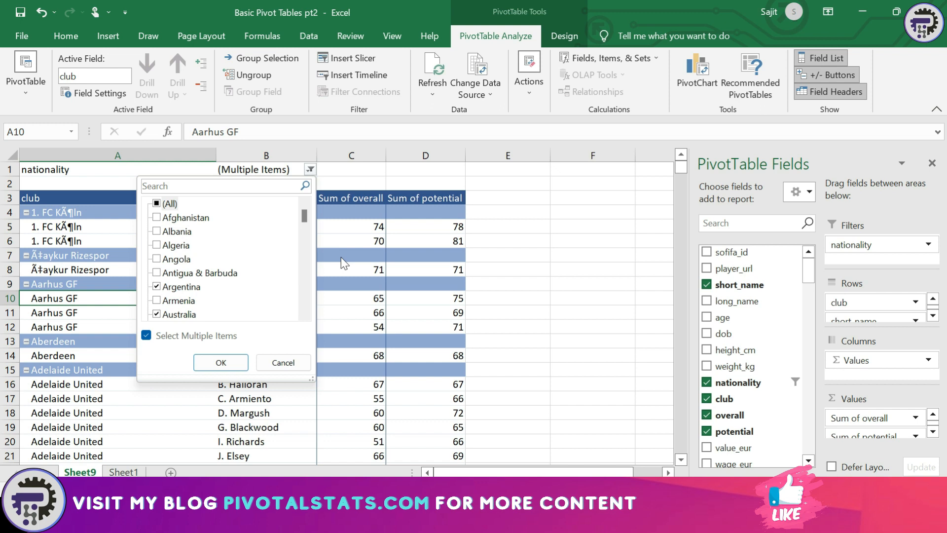
scroll(219, 290, down, 1)
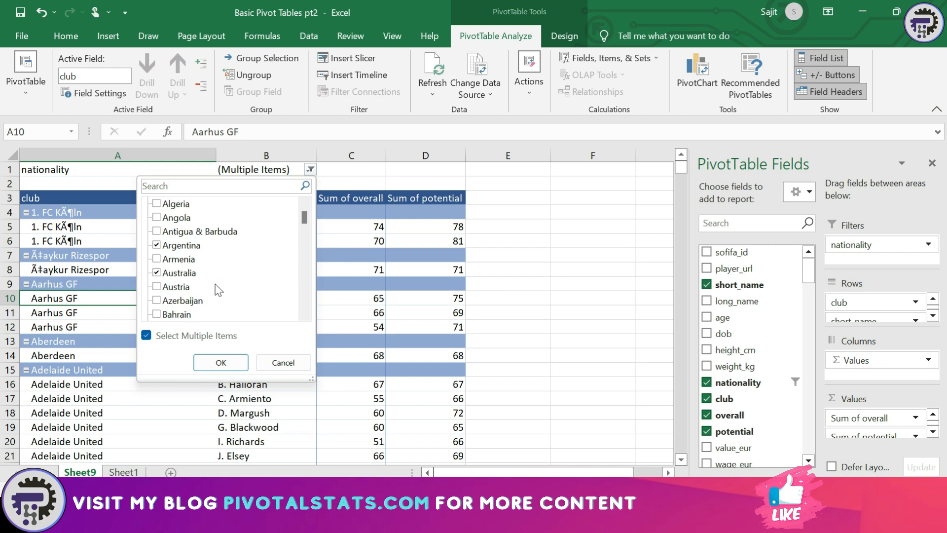
scroll(218, 291, down, 1)
click(323, 288)
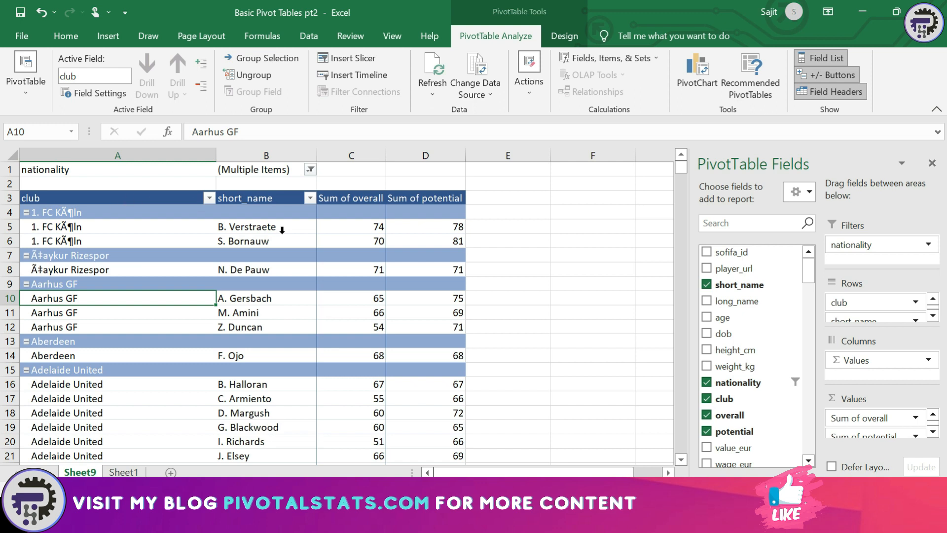
click(25, 92)
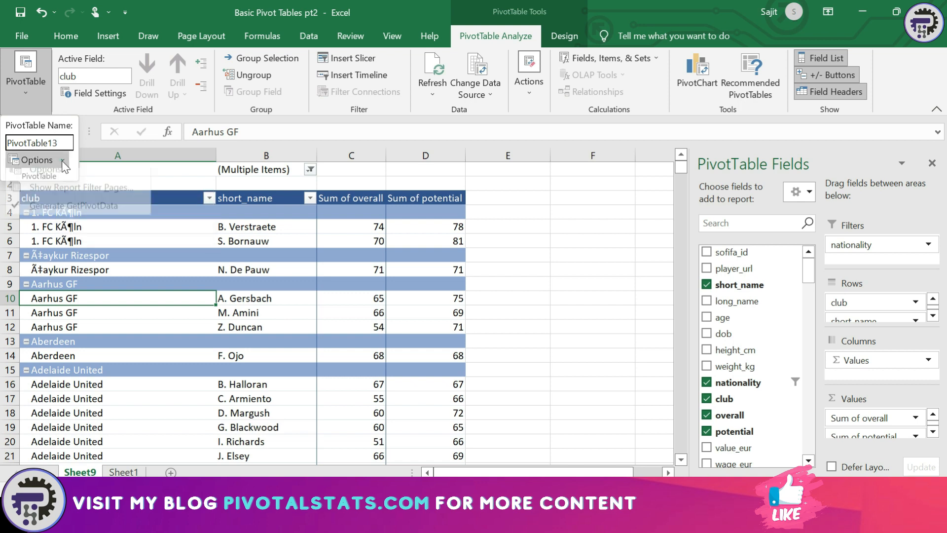
Use Show Report Filter Pages on nationality to create Argentina, Australia and Belgium sheets
click(62, 161)
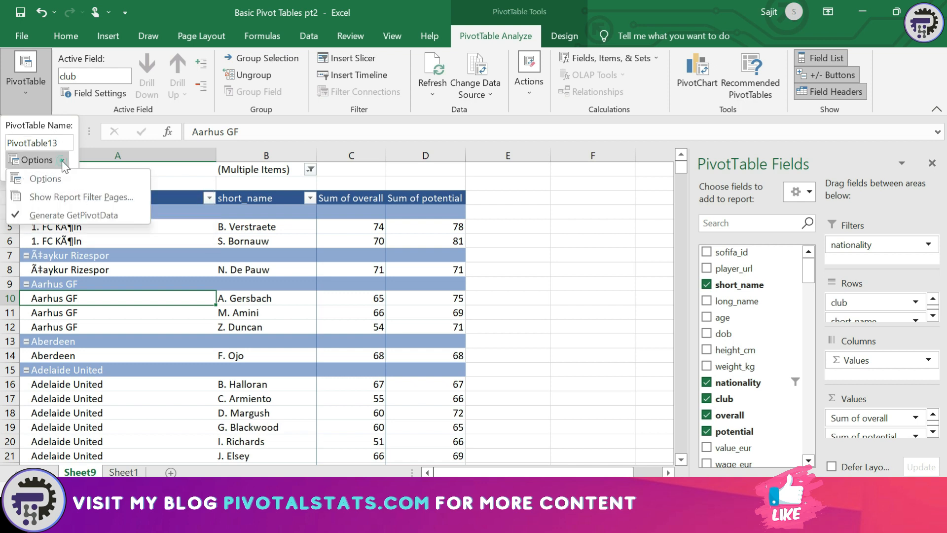
click(60, 197)
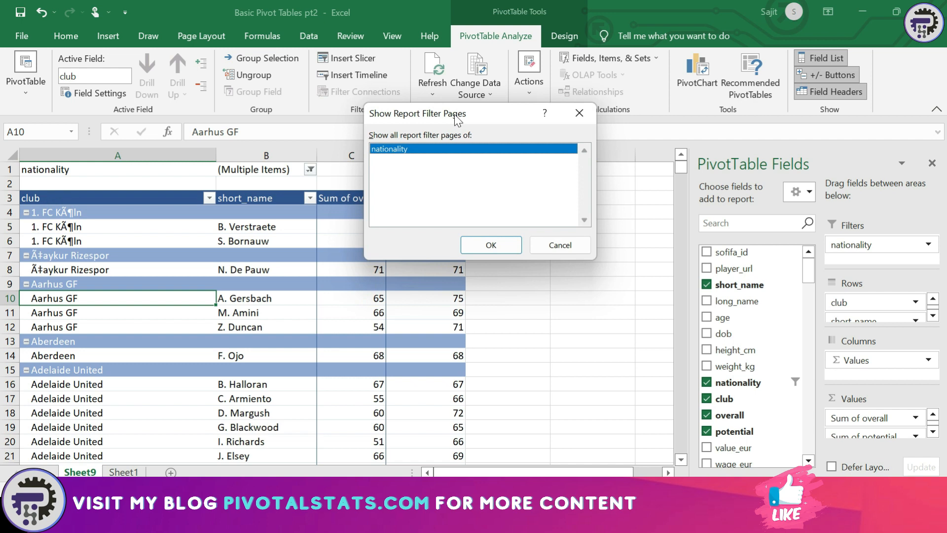
drag(455, 117, 246, 121)
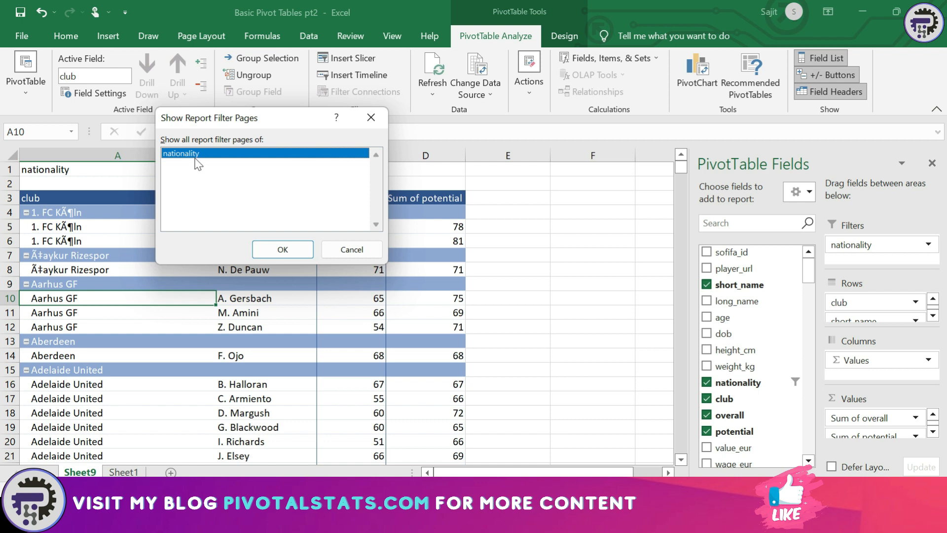
click(282, 249)
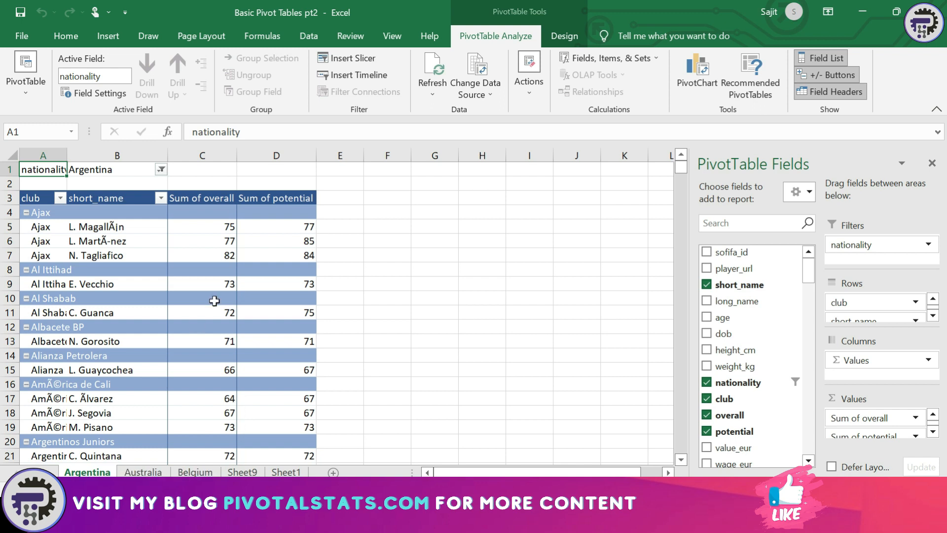
Check the Argentina sheet's nationality filter without changes, then switch back to Sheet9
click(161, 169)
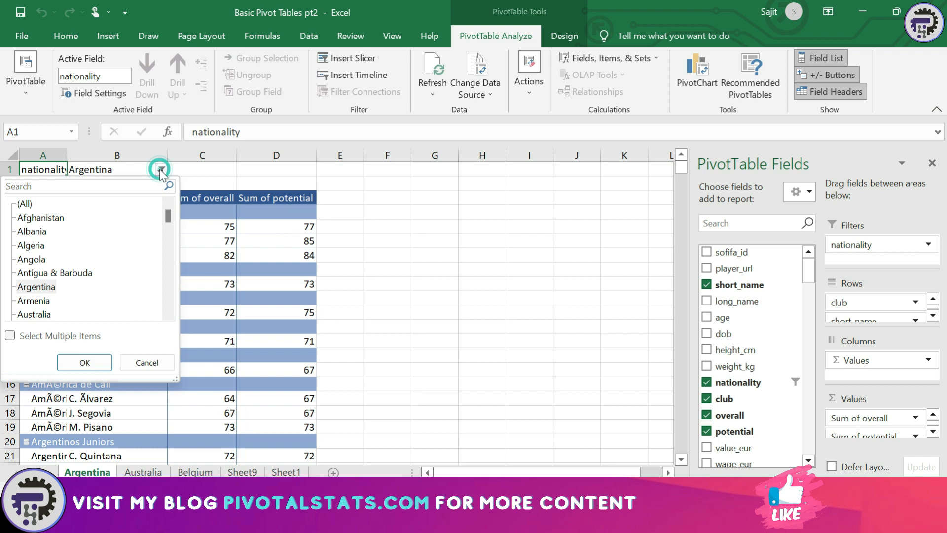
click(197, 210)
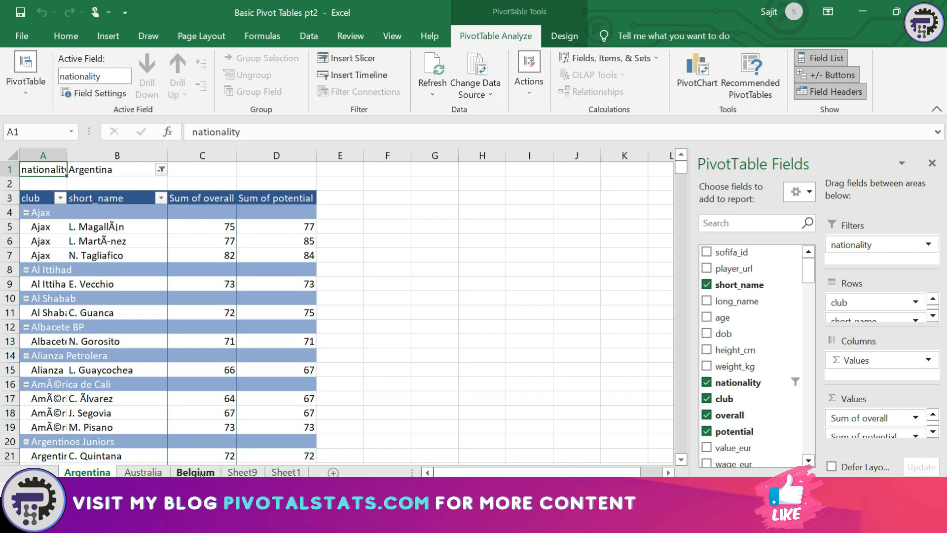
click(242, 472)
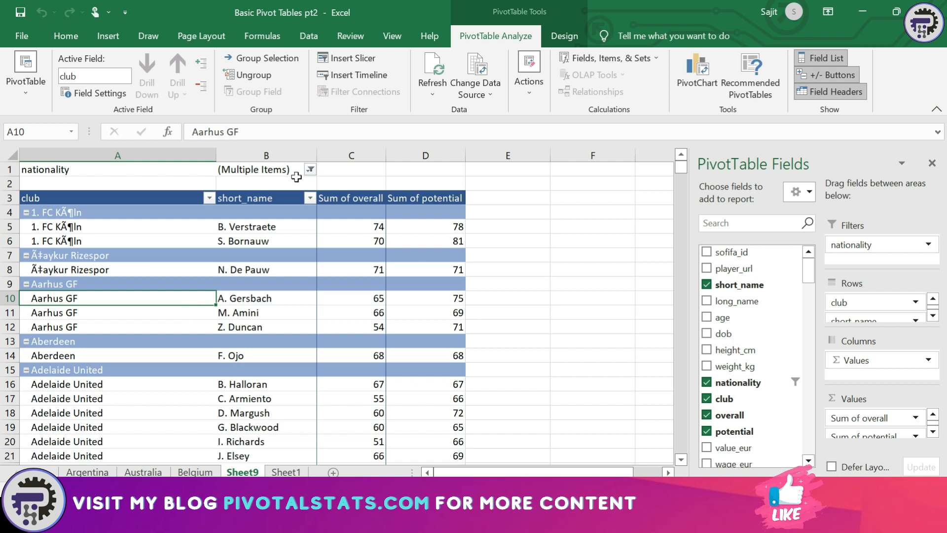
Review which nationalities Sheet9's nationality filter includes, leaving it unchanged, and start Insert Slicer
click(310, 169)
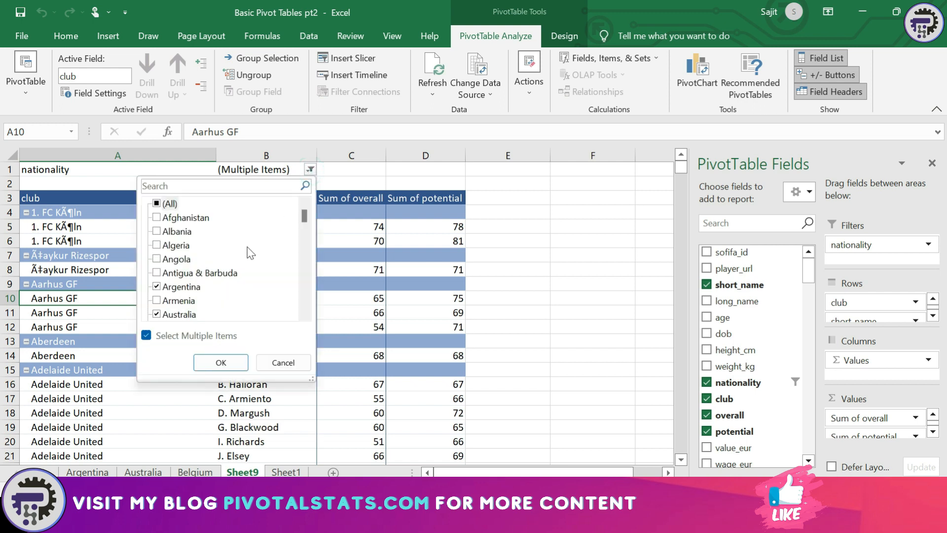
scroll(253, 262, down, 2)
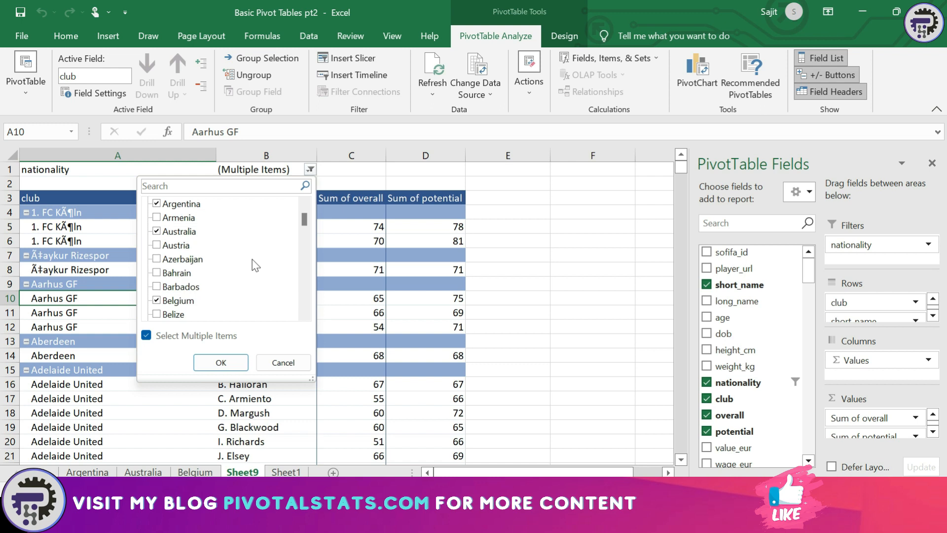
scroll(256, 265, up, 2)
click(374, 244)
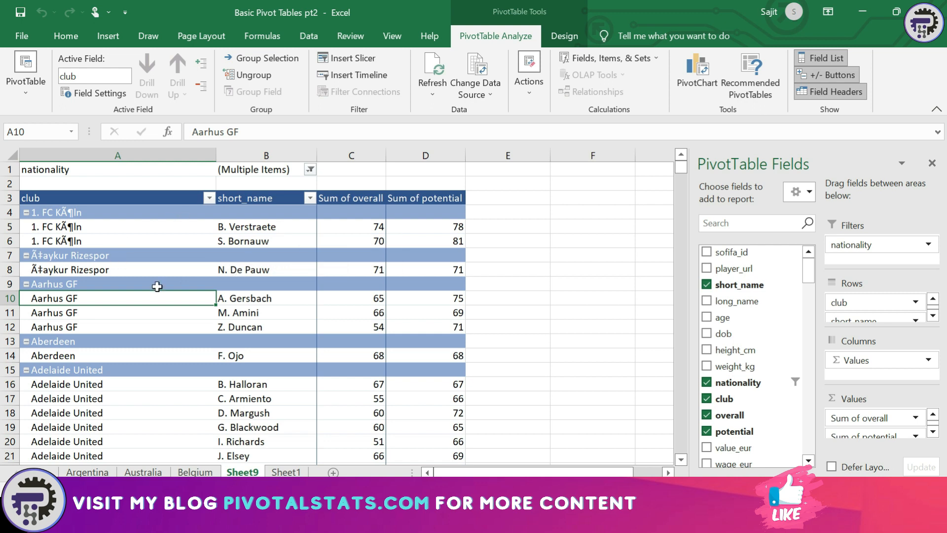
click(366, 59)
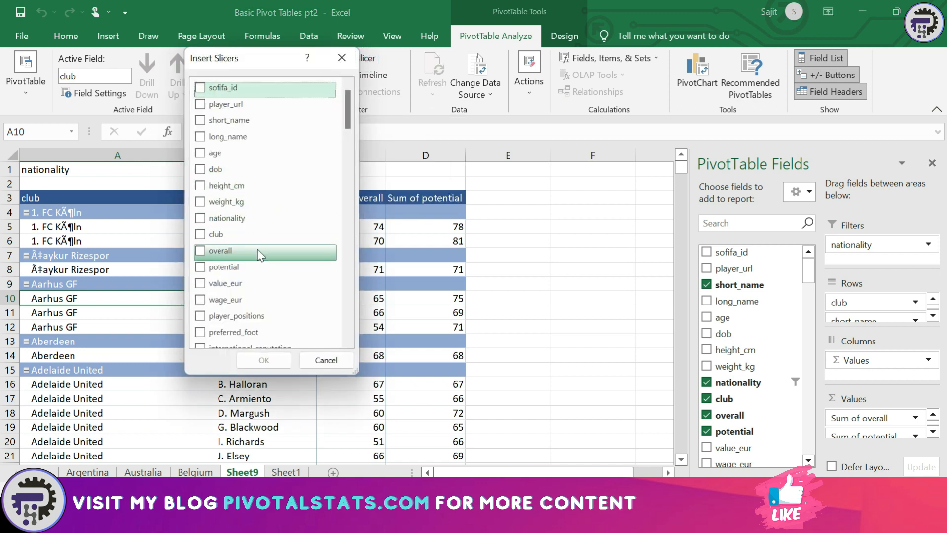
Insert a player_positions slicer over columns E–F and filter the pivot to CAM, CM
scroll(258, 249, down, 2)
click(200, 247)
click(264, 360)
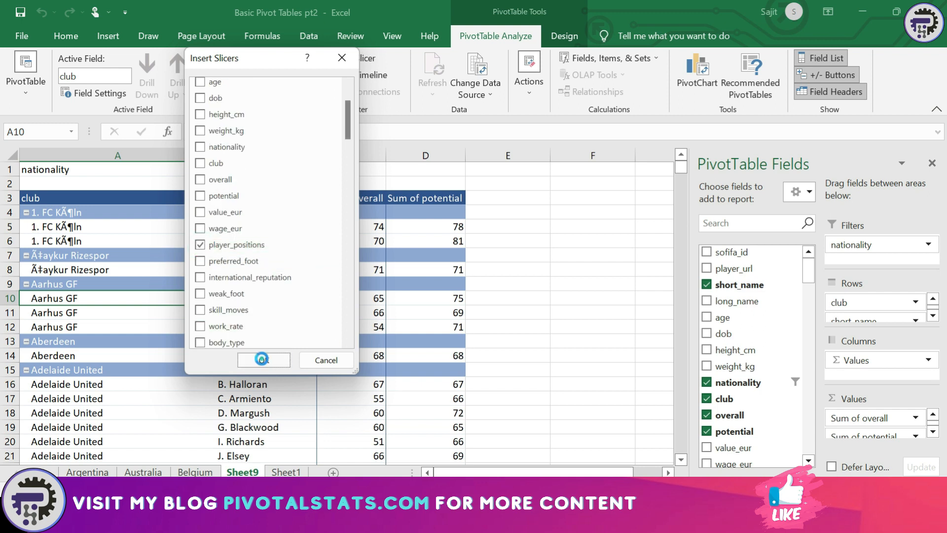
drag(318, 232, 515, 198)
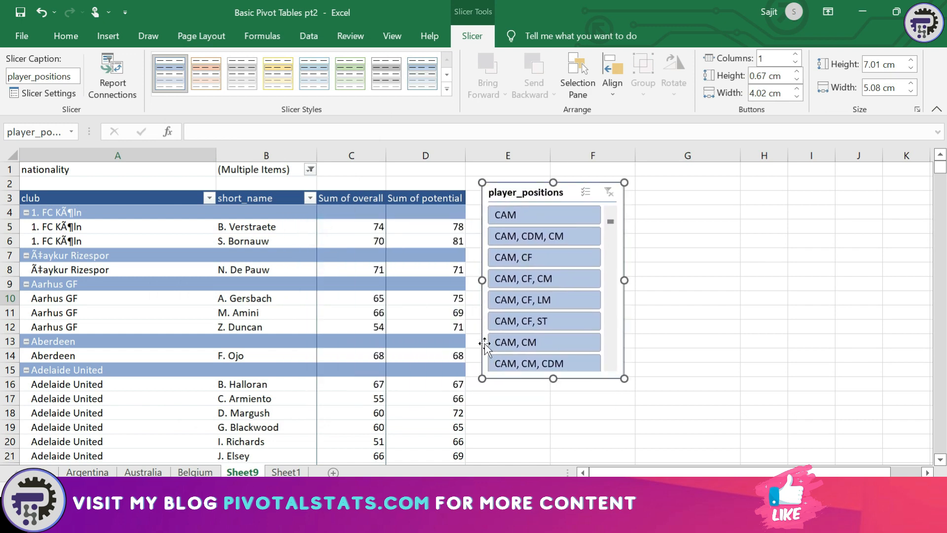
scroll(544, 298, down, 1)
scroll(543, 297, up, 1)
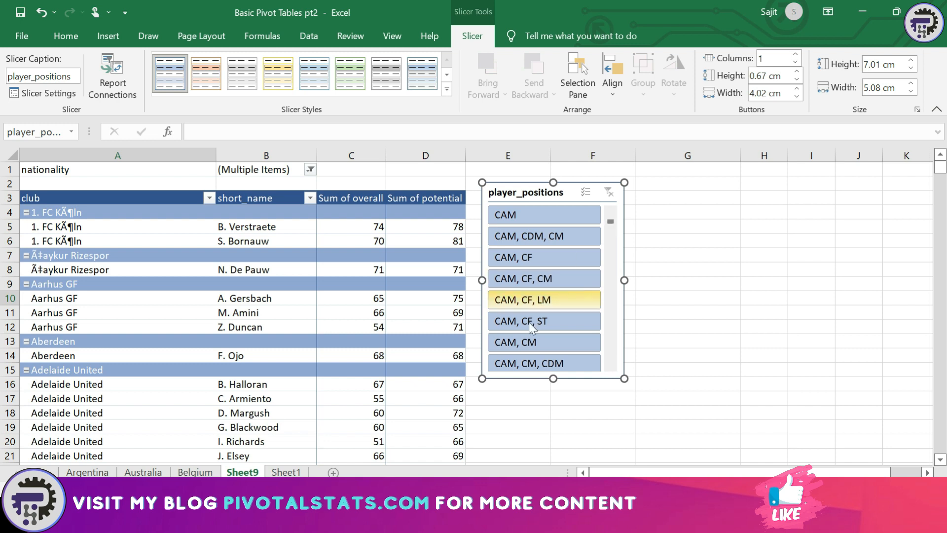
click(520, 343)
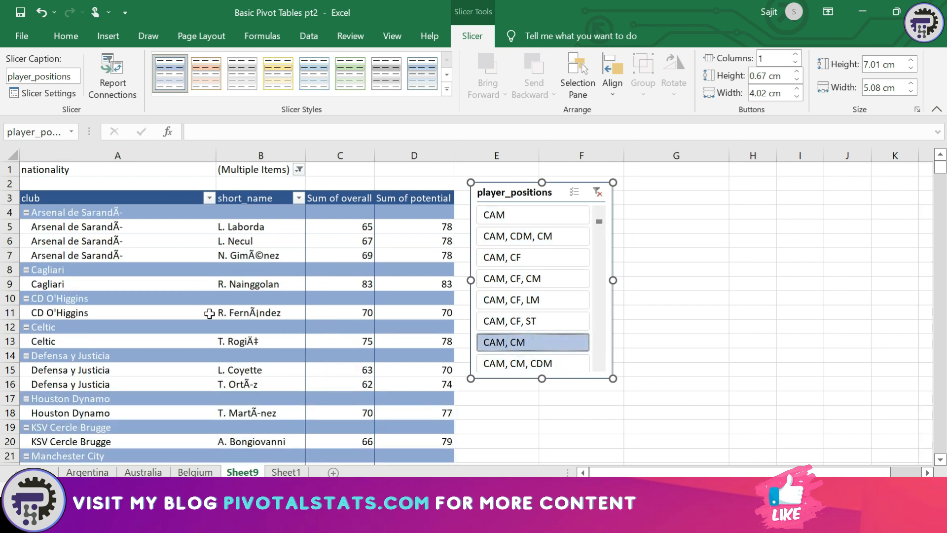
Test position filters (CAM, CDM, CM; CAM; CAM, CF, CM), clear them, and delete the slicer
click(527, 239)
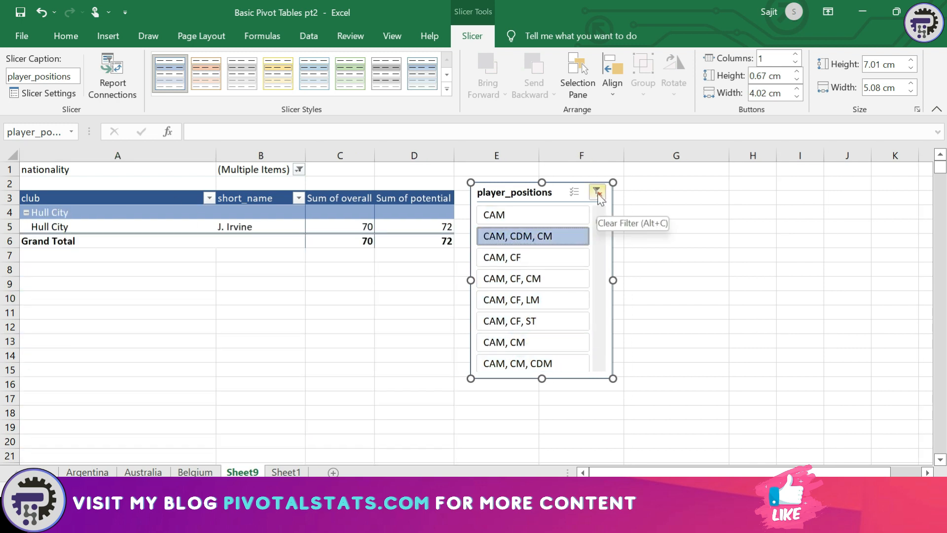
click(598, 193)
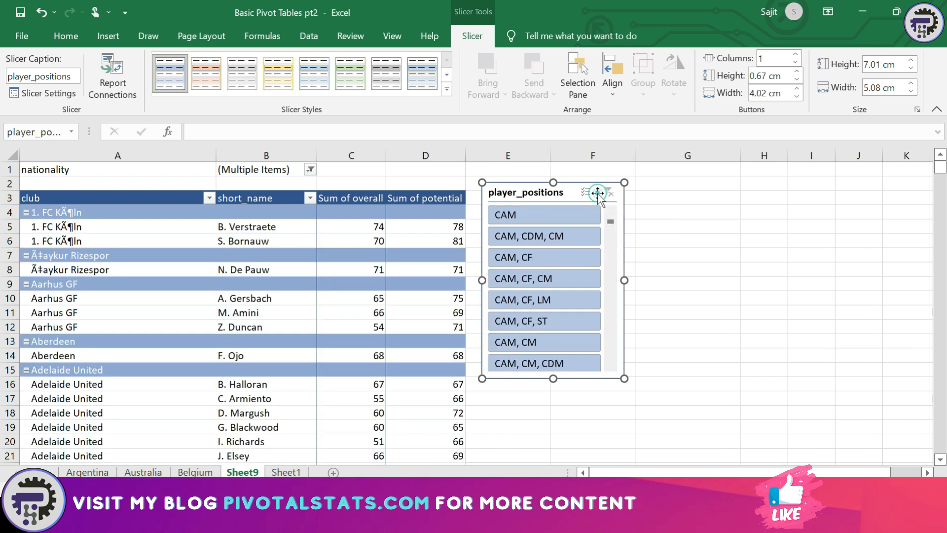
click(543, 213)
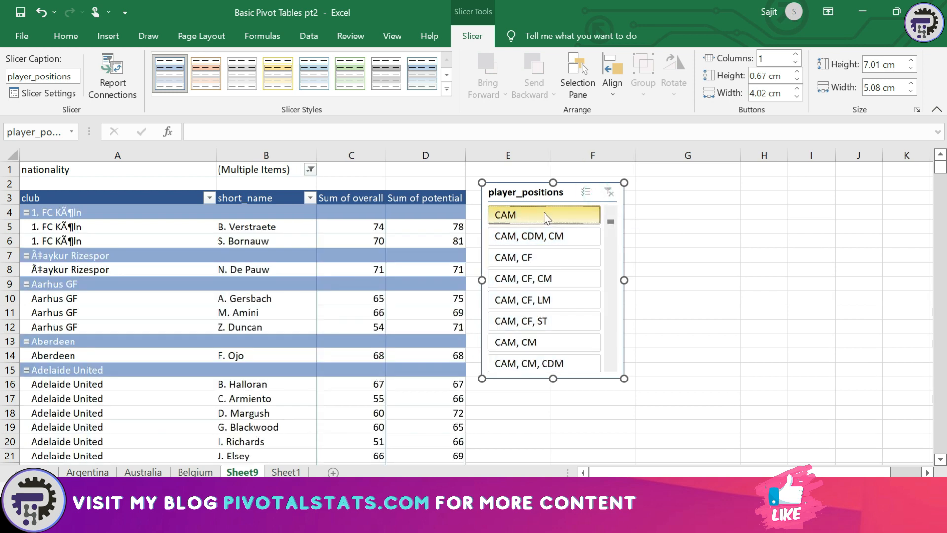
ctrl+click(520, 280)
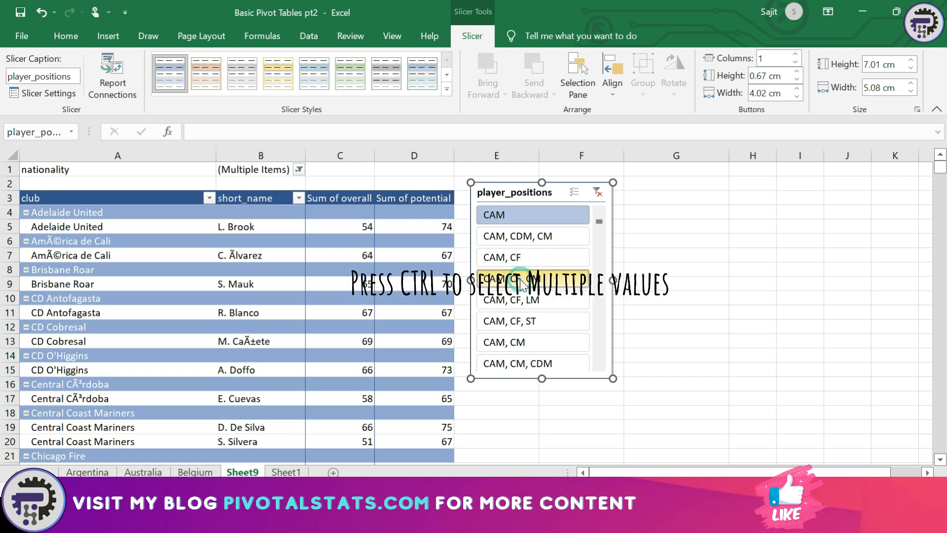
ctrl+click(507, 341)
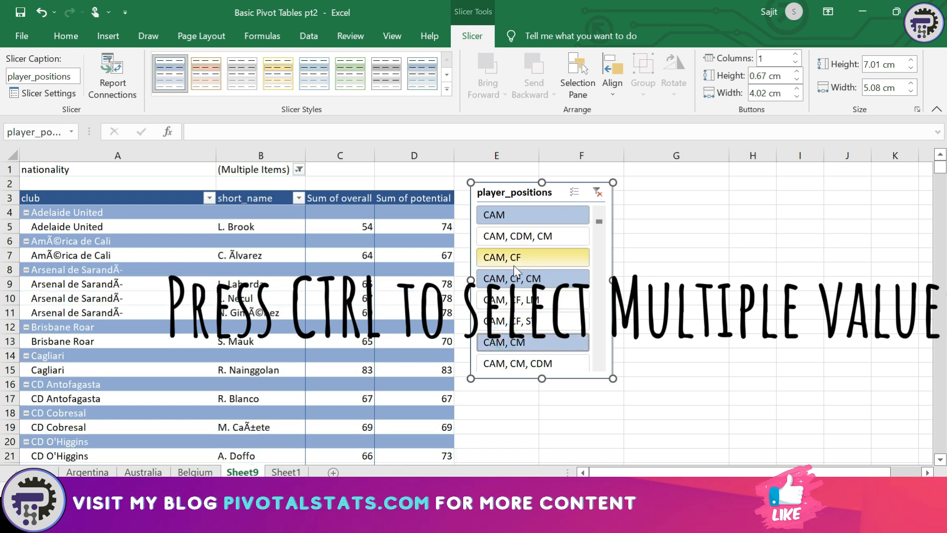
click(602, 195)
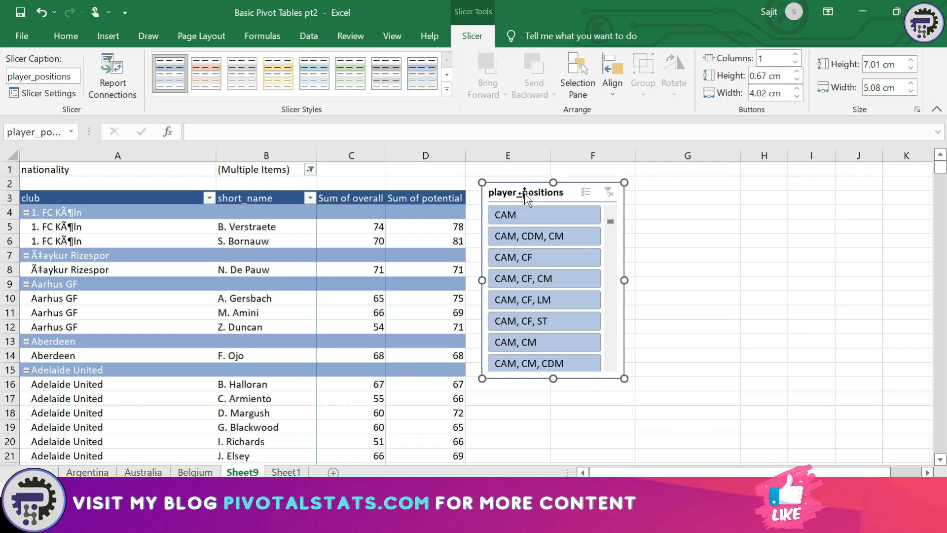
key(Delete)
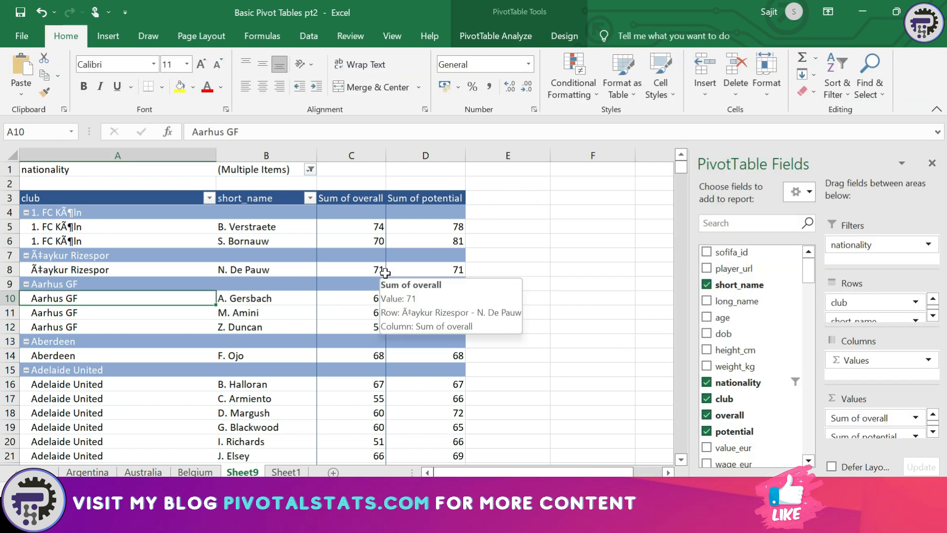
click(526, 38)
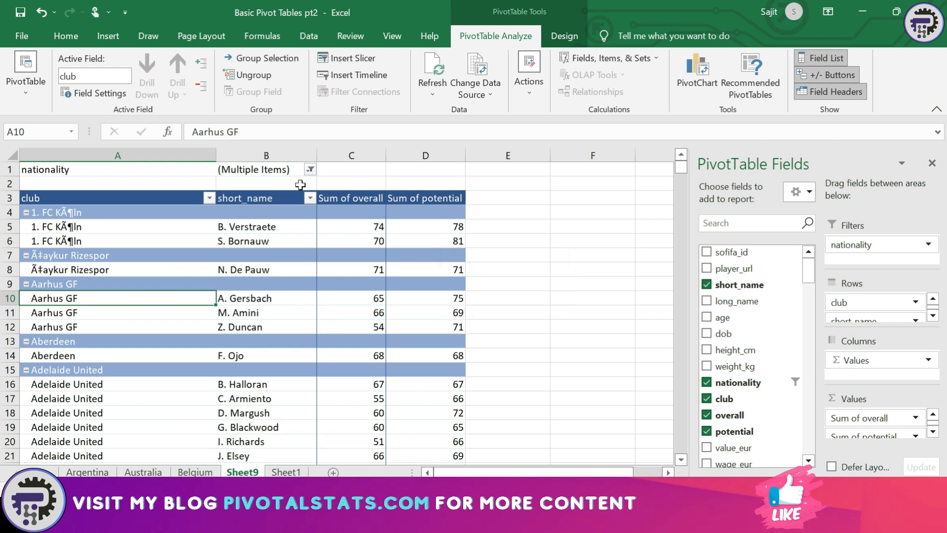
click(371, 75)
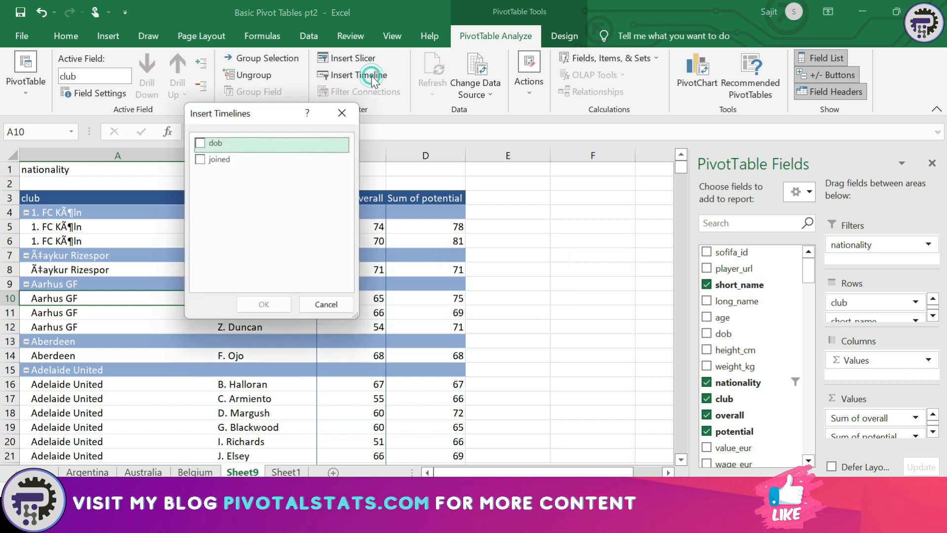
drag(232, 121, 428, 129)
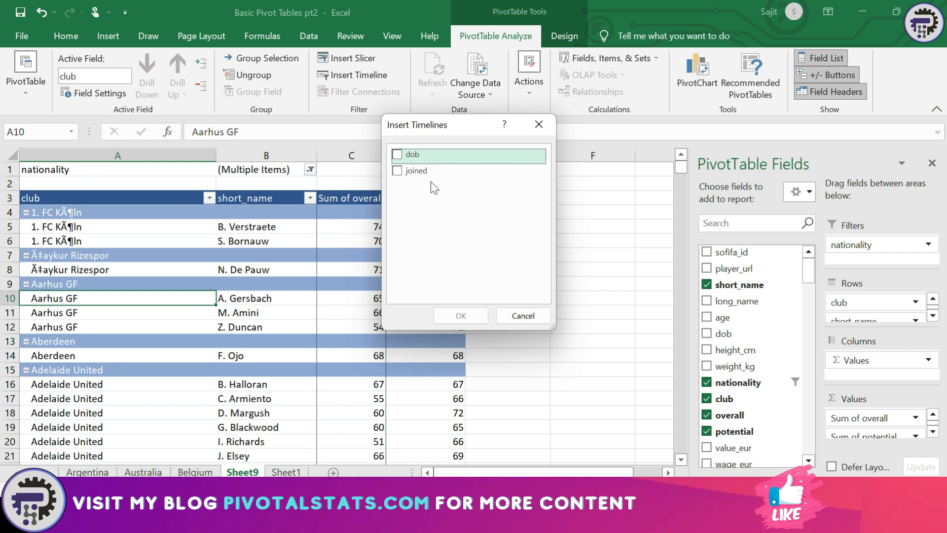
click(400, 171)
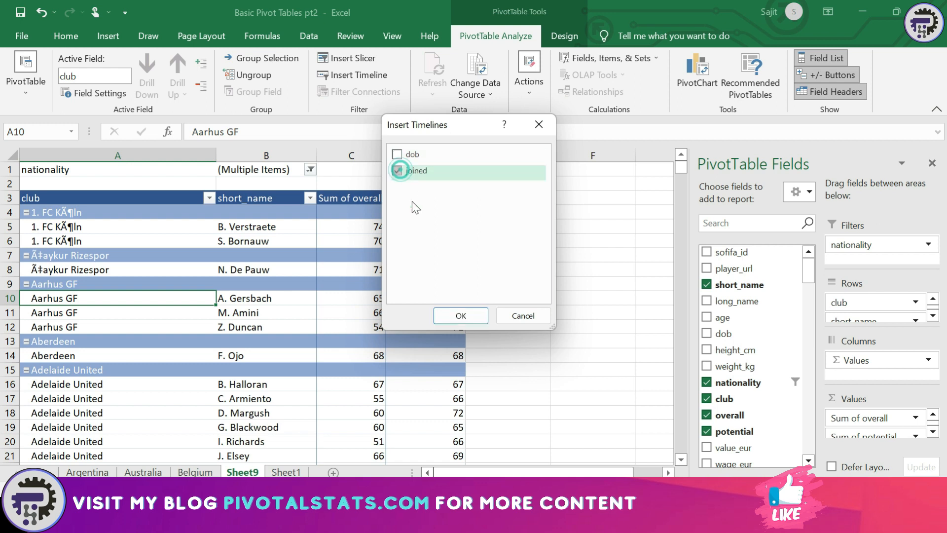
click(448, 314)
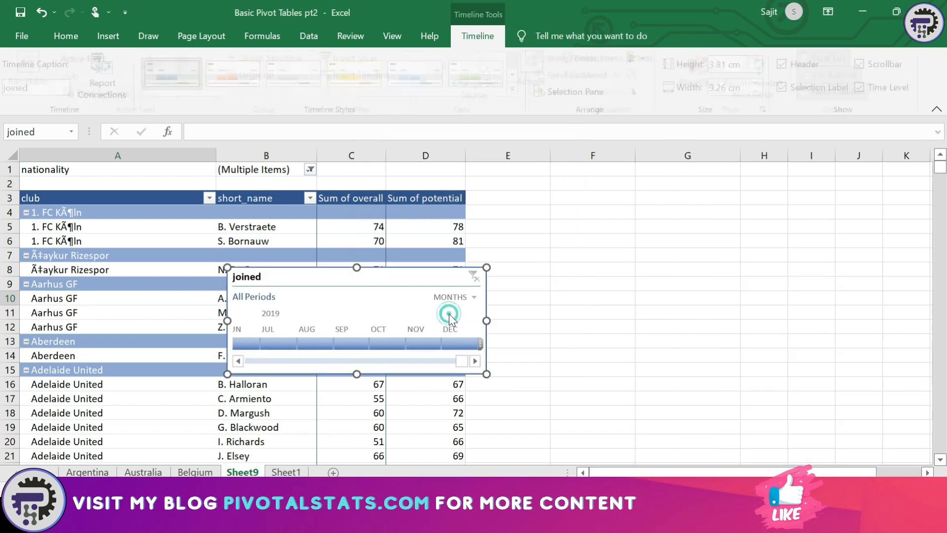
drag(375, 279, 620, 201)
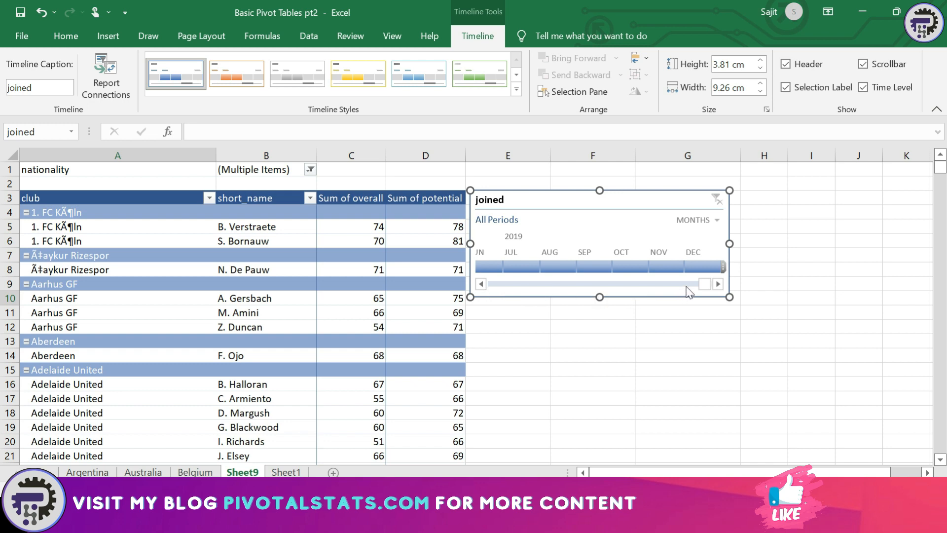
drag(704, 285, 578, 263)
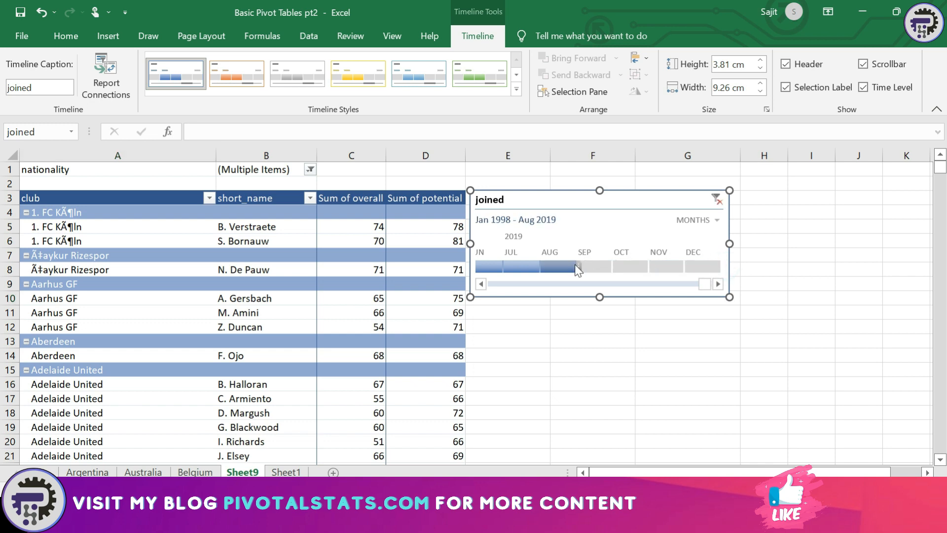
drag(704, 284, 473, 297)
click(715, 220)
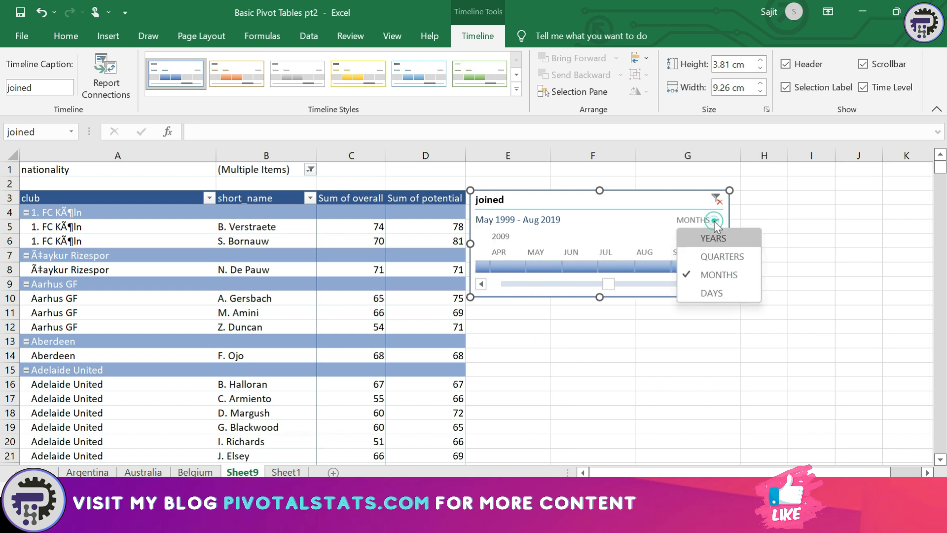
click(711, 238)
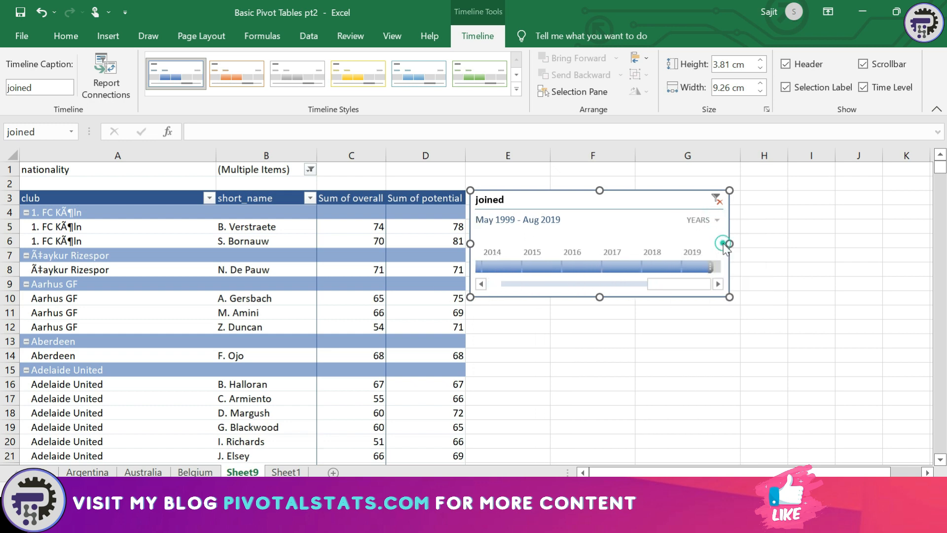
click(667, 270)
drag(634, 265, 560, 265)
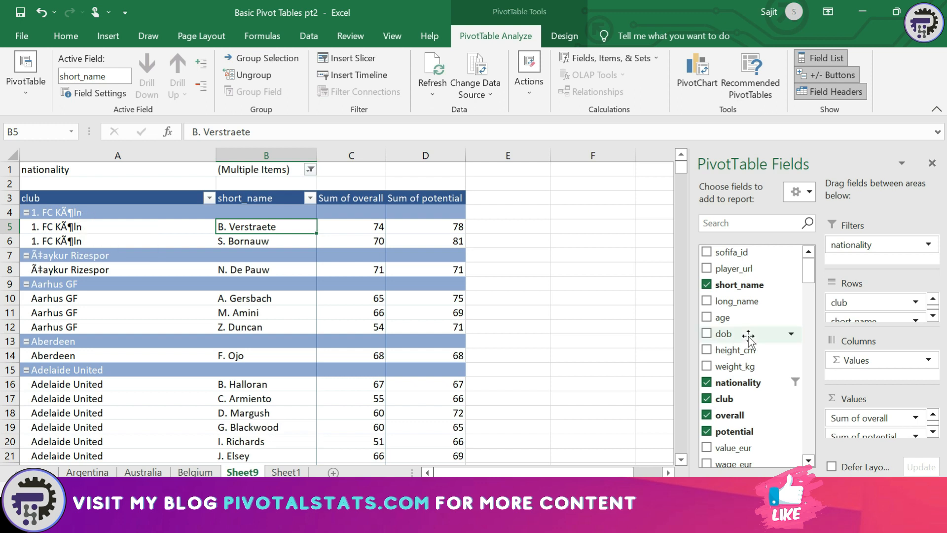
Remove short_name from Rows and group the first four club labels into Group1
click(933, 316)
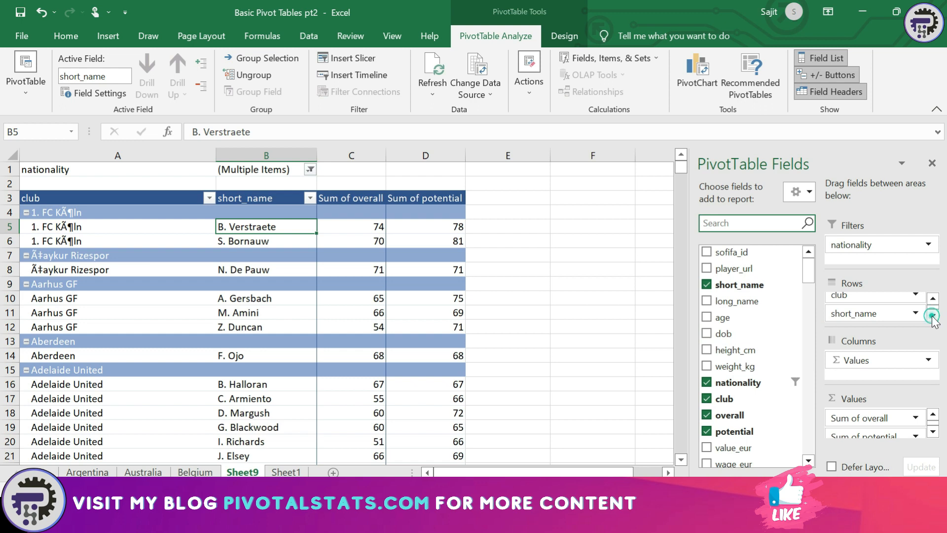
drag(864, 319, 782, 315)
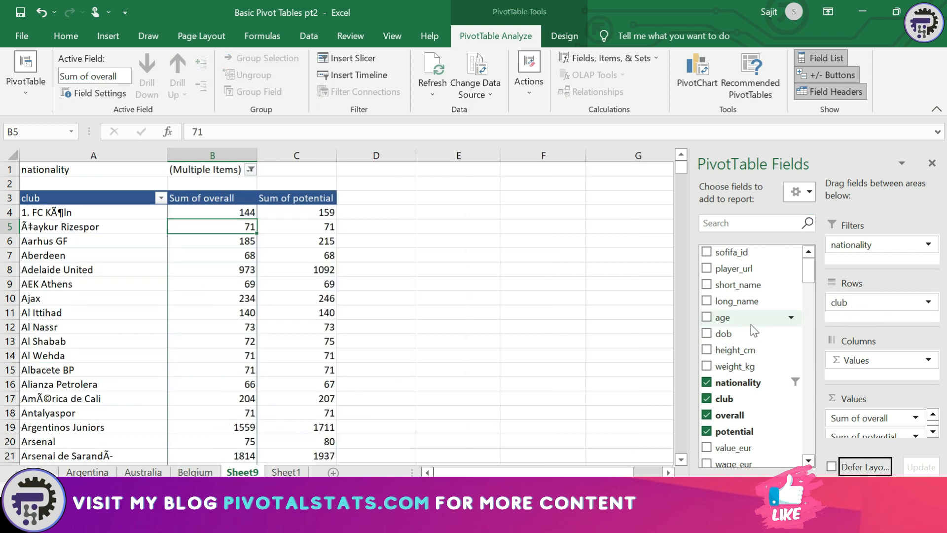
click(88, 212)
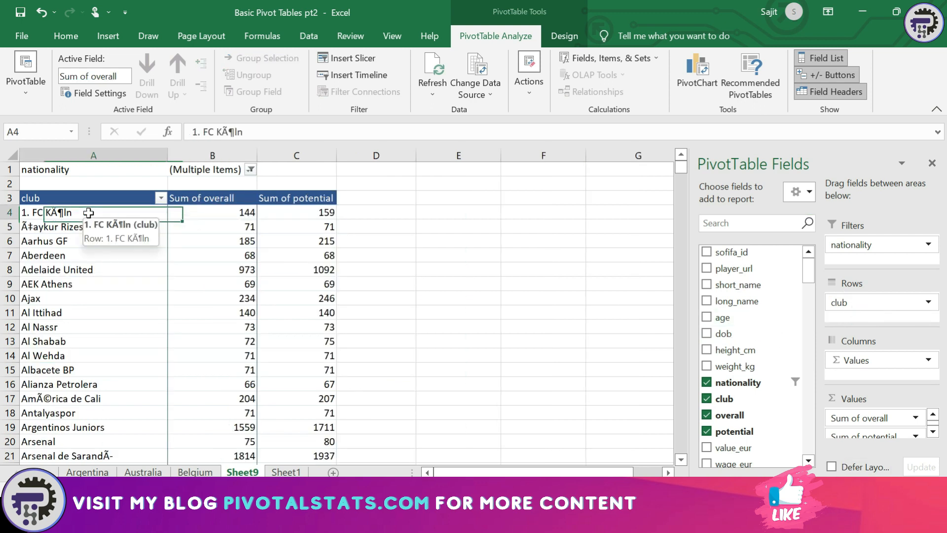
key(shift+Down)
key(shift+Down)
key(shift+Down)
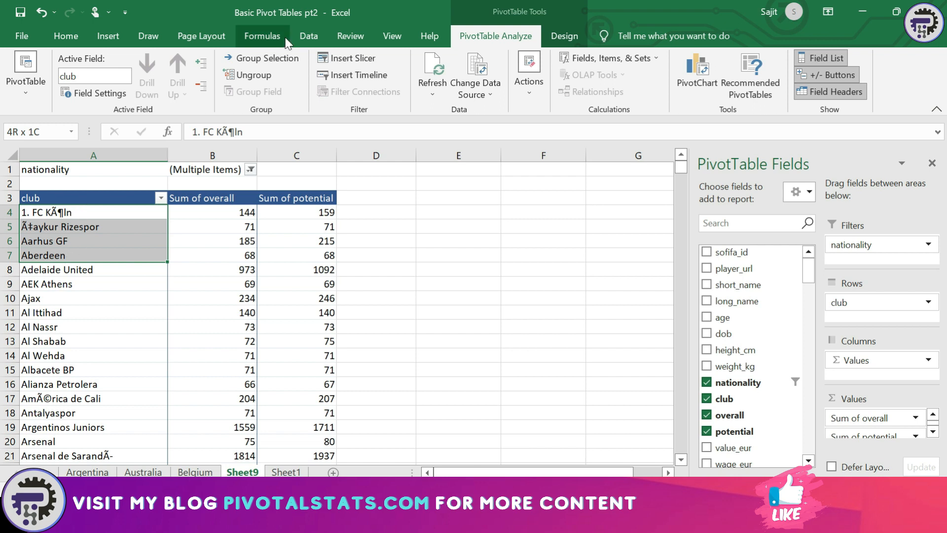
click(283, 62)
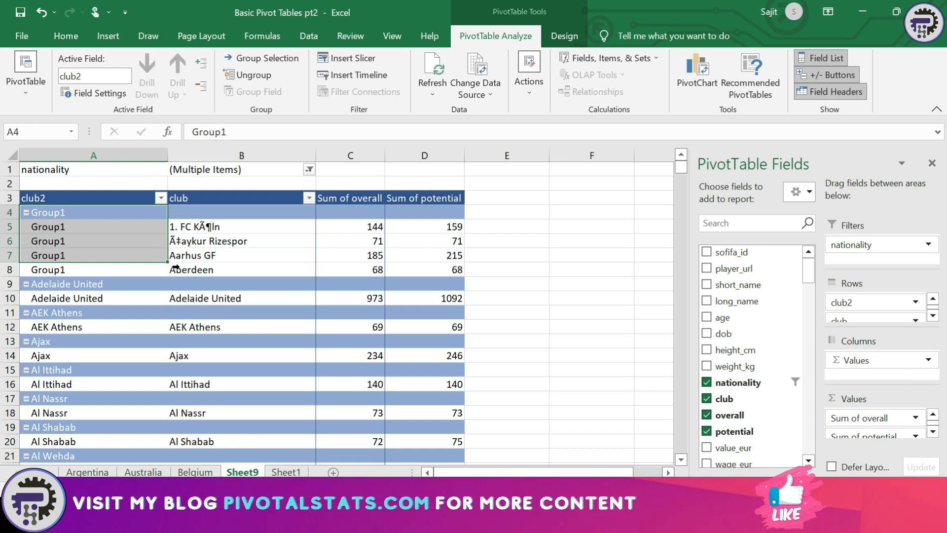
Step through the Group1 club rows, then add short_name back to Rows under club
click(105, 214)
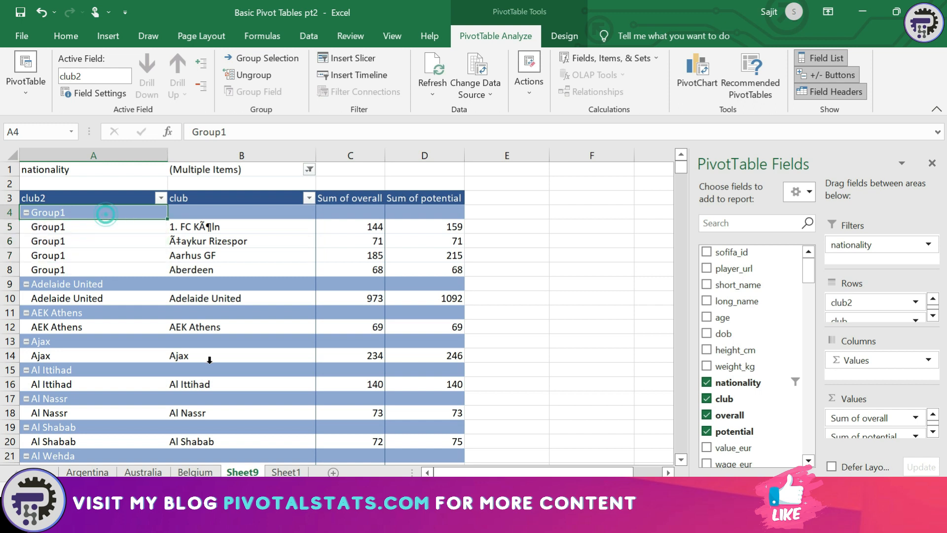
key(Down)
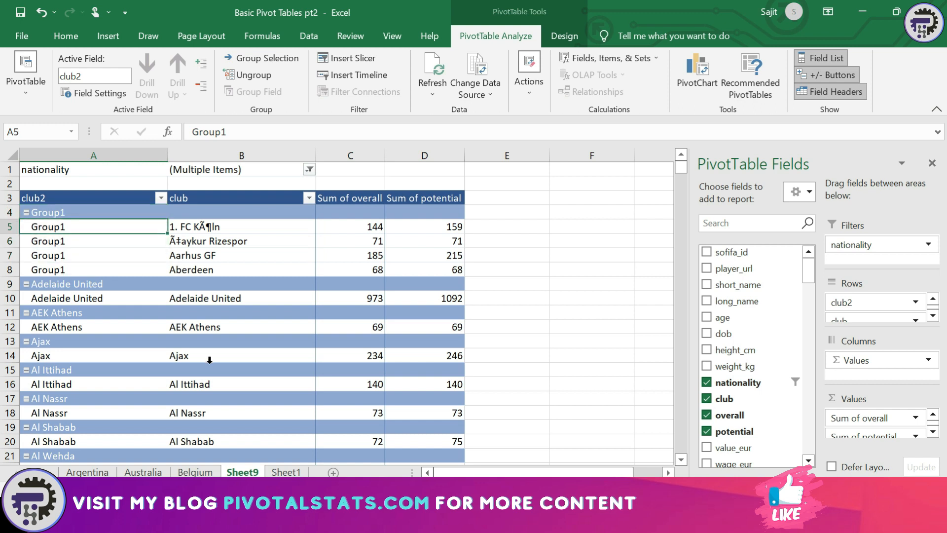
key(Right)
key(Down)
key(Up)
key(Down)
key(Down)
key(Down)
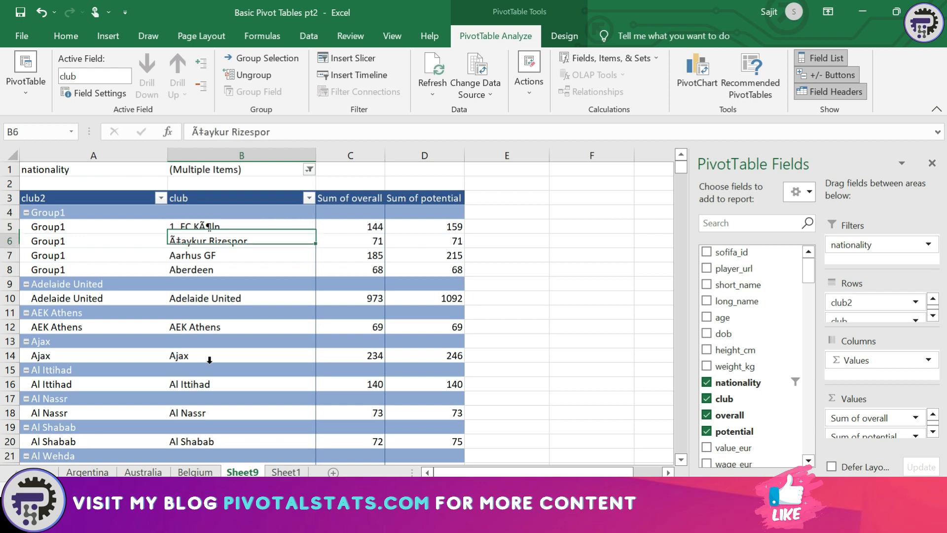
key(Up)
key(Up)
key(Up)
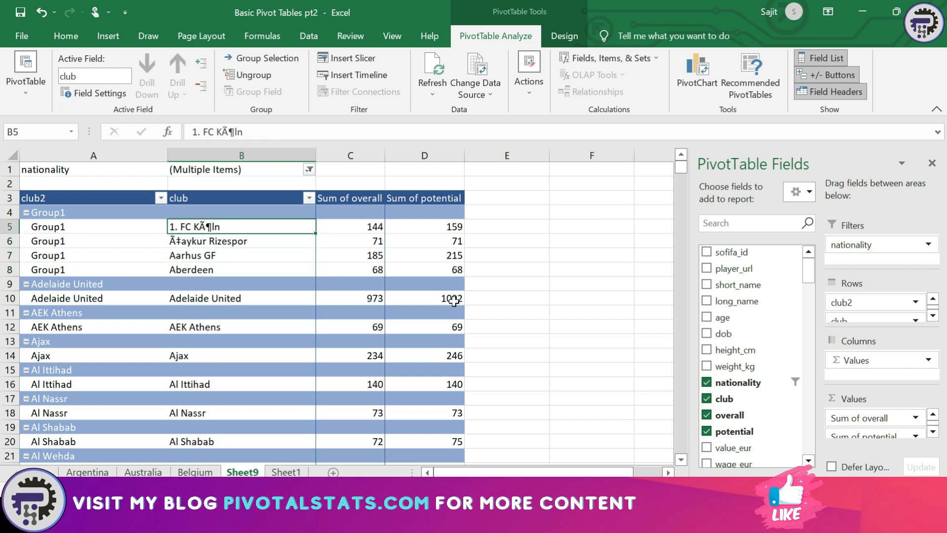
drag(746, 286, 864, 323)
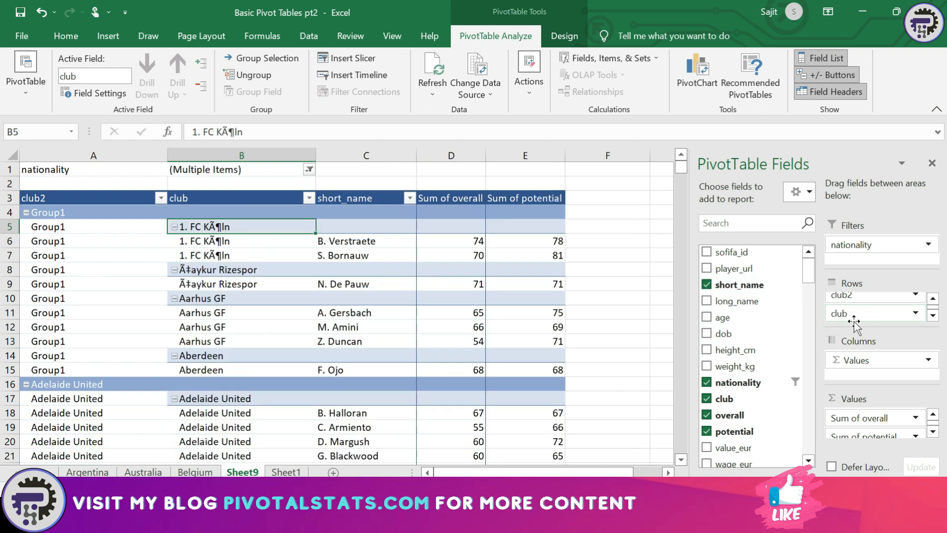
Select the Group1 heading and ungroup the four clubs
drag(63, 226, 100, 369)
drag(232, 228, 238, 372)
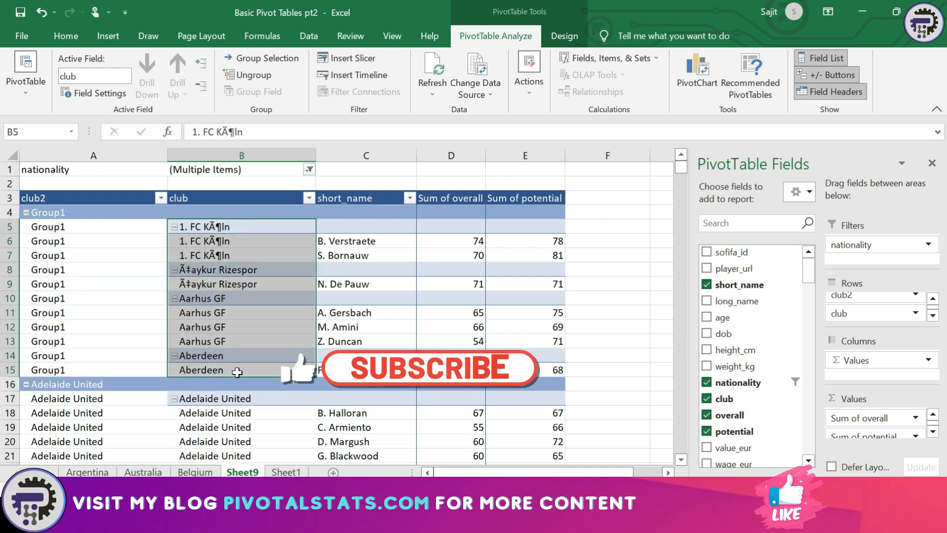
click(352, 230)
drag(351, 230, 365, 371)
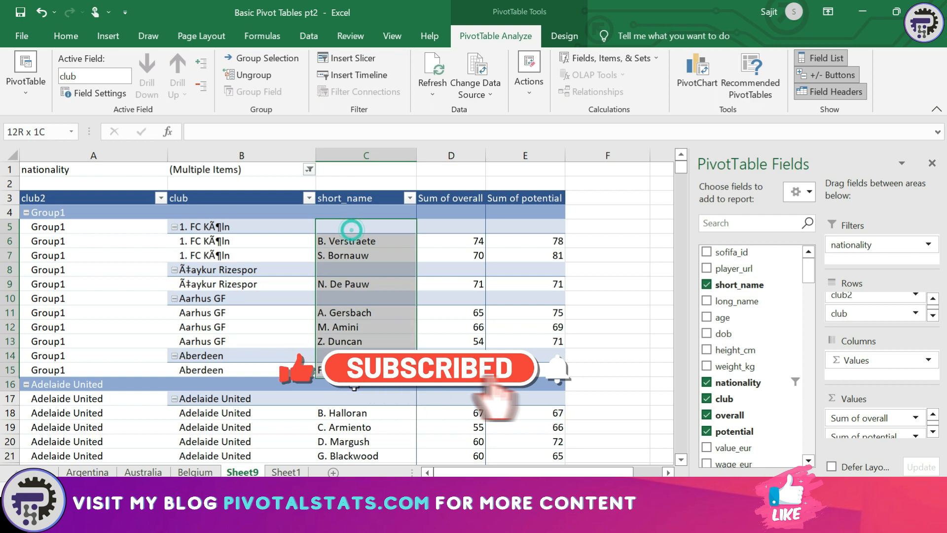
click(83, 214)
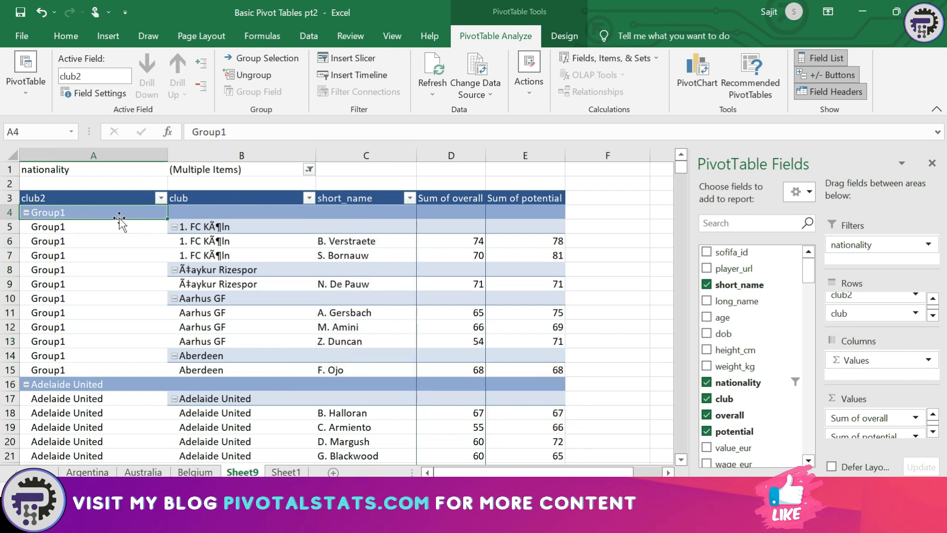
click(251, 76)
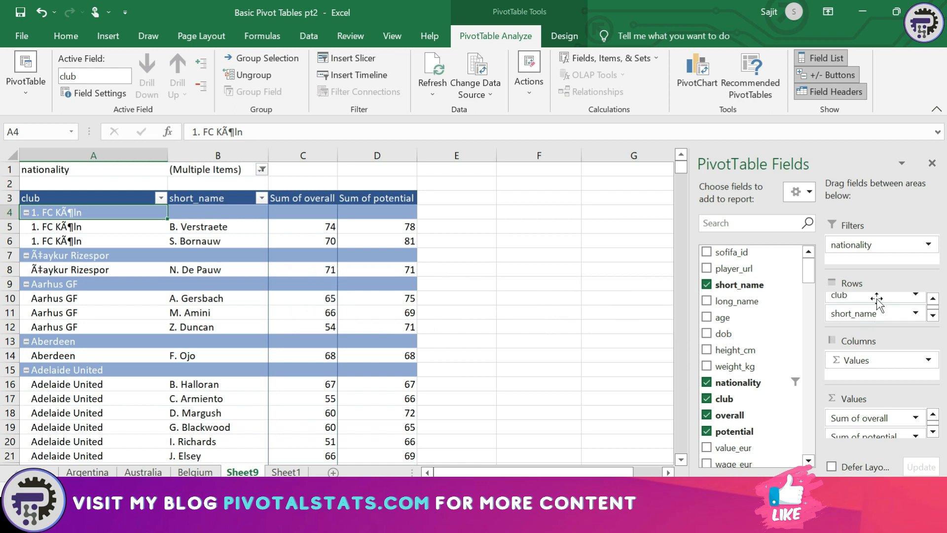
Drop club and short_name from Rows, move nationality to Rows, and remove Sum of potential
drag(876, 301, 789, 332)
drag(847, 301, 777, 319)
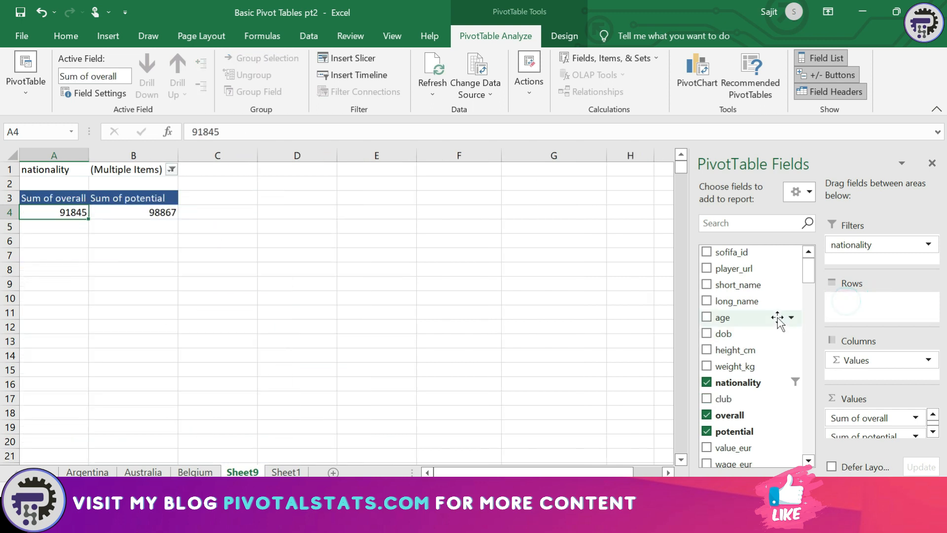
drag(873, 245, 868, 320)
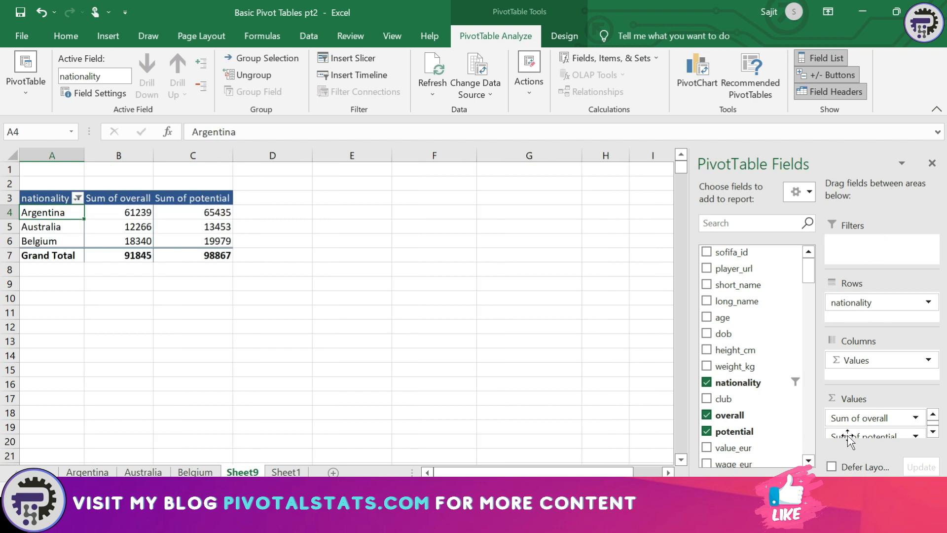
drag(848, 435, 726, 387)
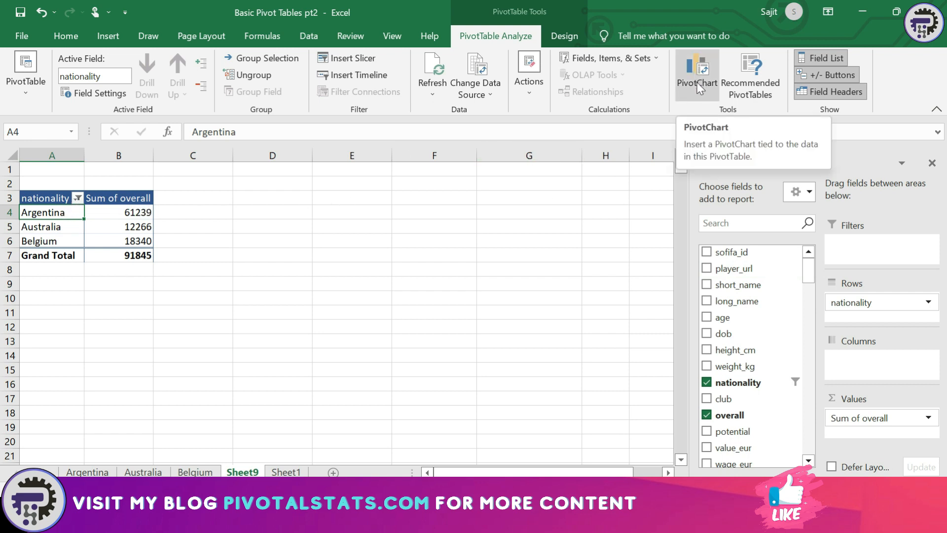
click(690, 93)
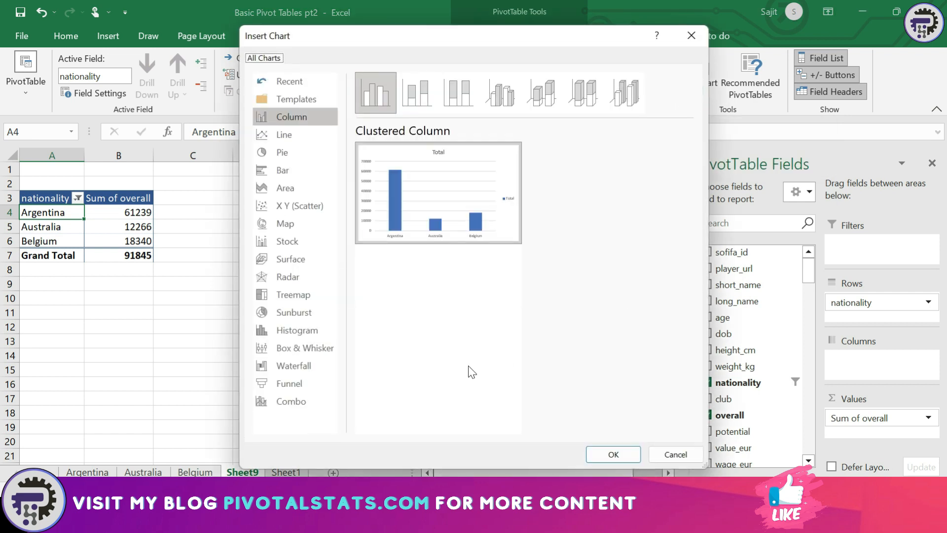
Preview line and pie types, then insert a Clustered Column PivotChart of overall by nationality
click(309, 137)
click(294, 150)
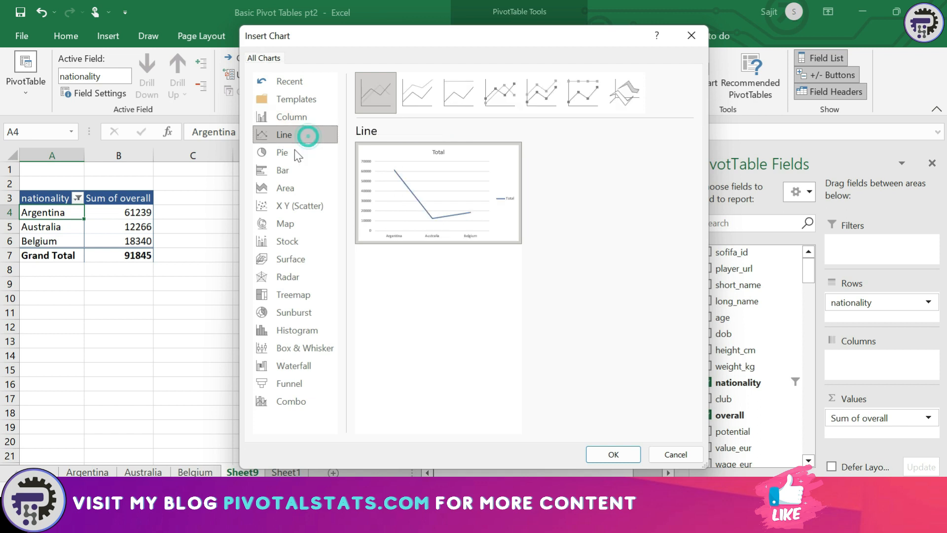
click(305, 116)
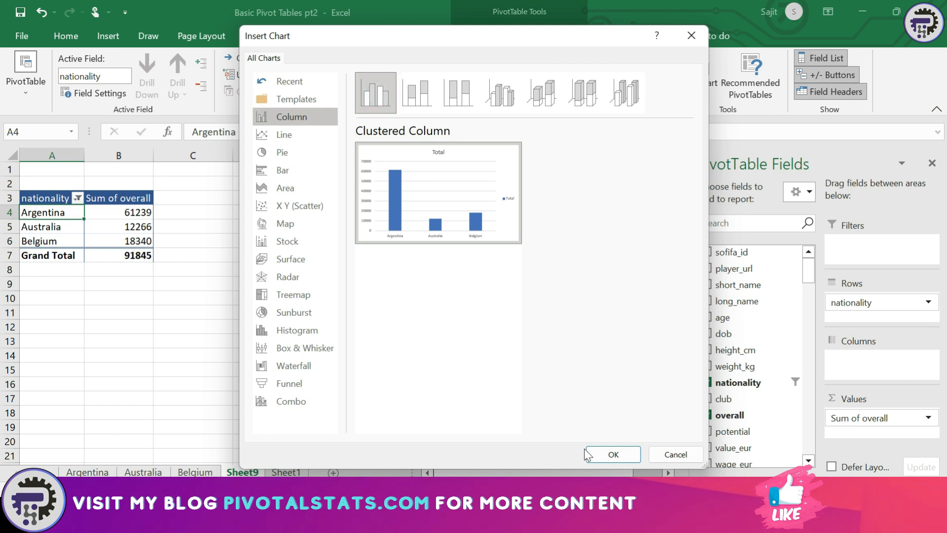
click(606, 453)
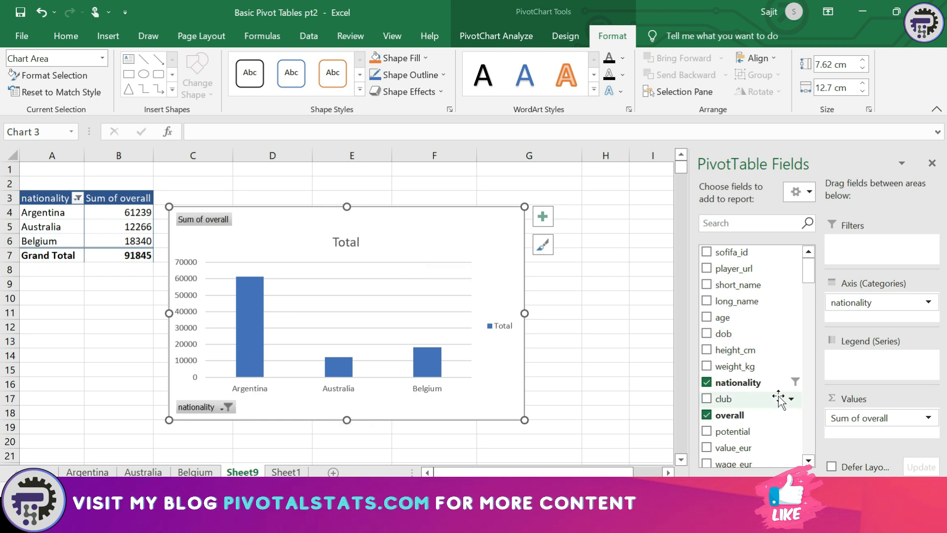
Add potential to the chart's Values and move the chart up and left
drag(732, 432, 880, 437)
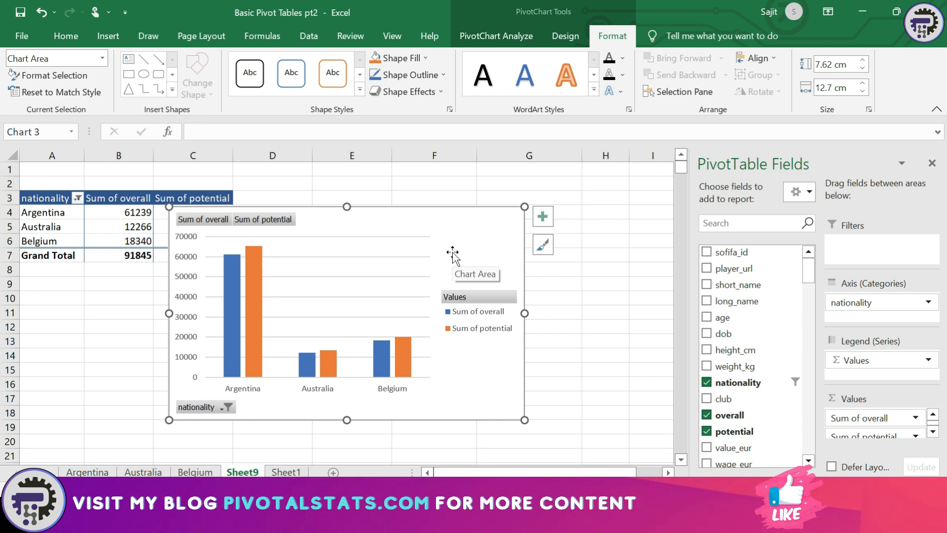
drag(469, 251, 437, 219)
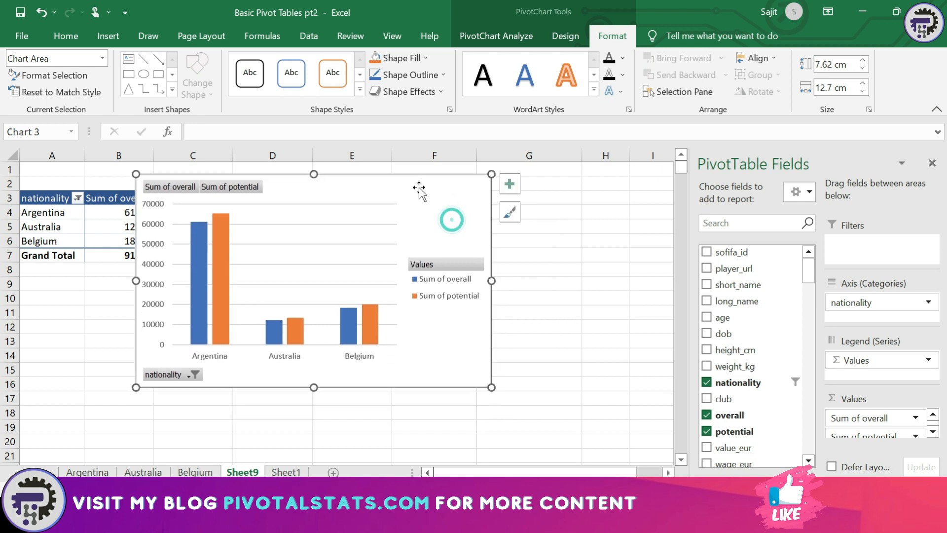
click(182, 376)
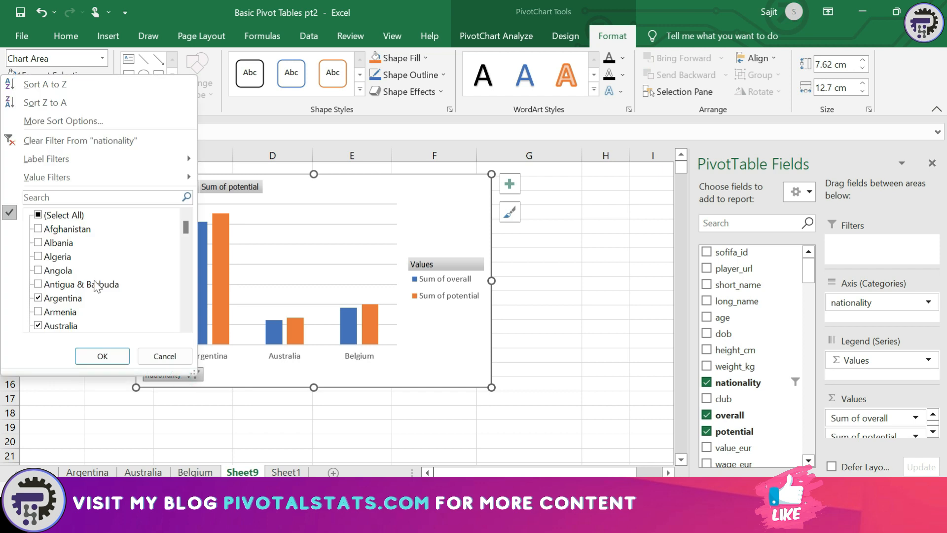
Tick Austria in the chart's nationality filter and apply it
scroll(120, 266, down, 1)
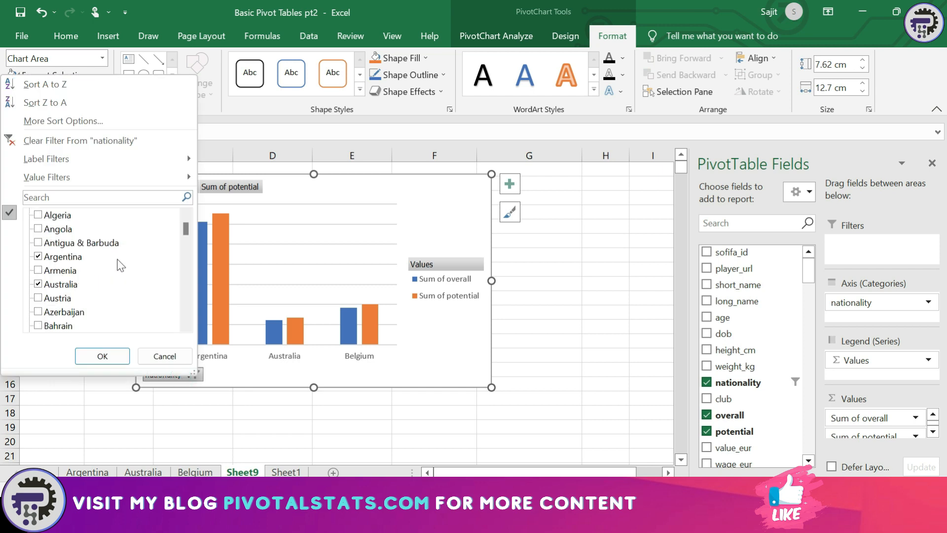
scroll(120, 265, down, 1)
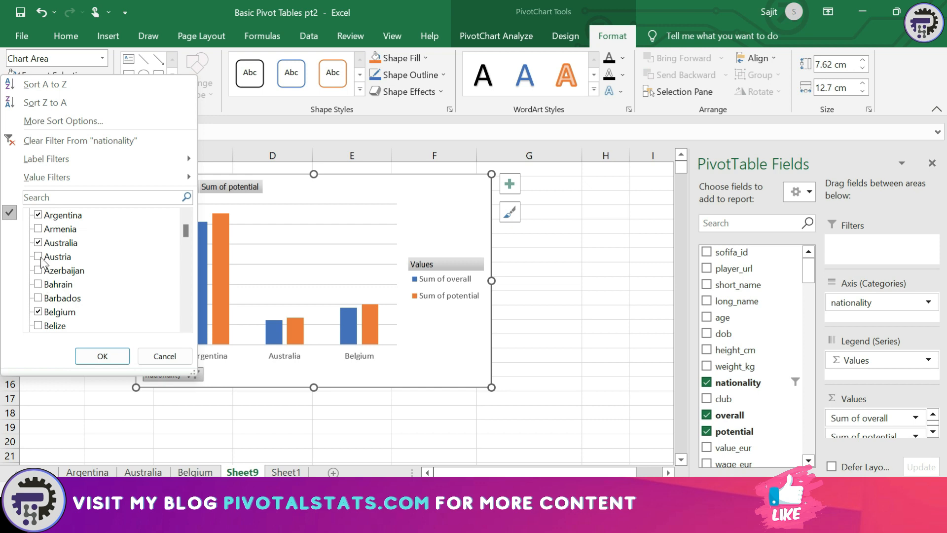
click(41, 257)
click(38, 257)
click(102, 356)
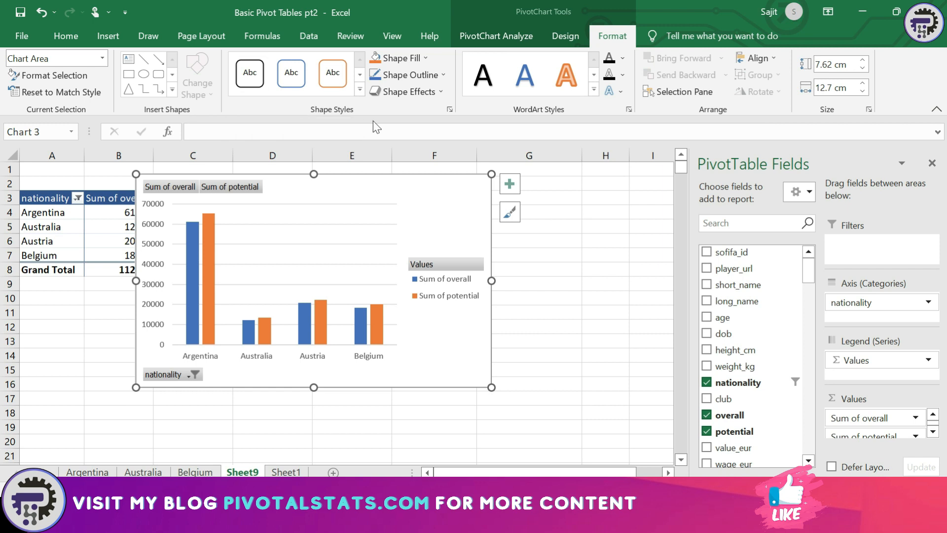
Move the chart right to uncover the pivot table and deselect it
drag(446, 225, 546, 242)
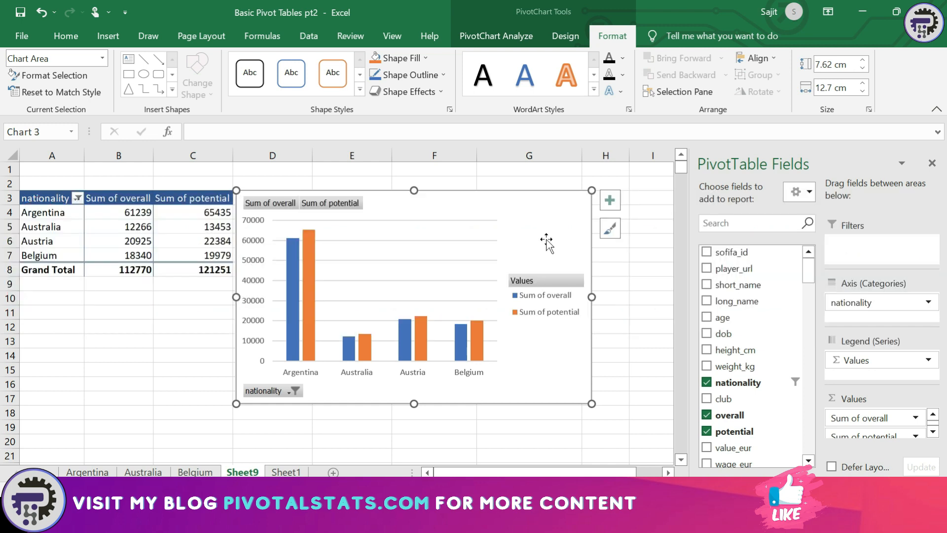
key(Escape)
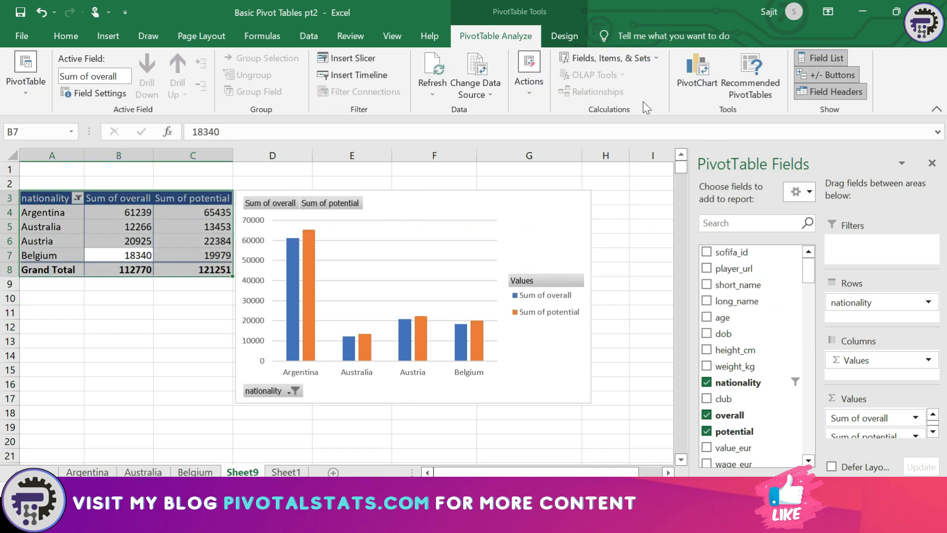
click(652, 63)
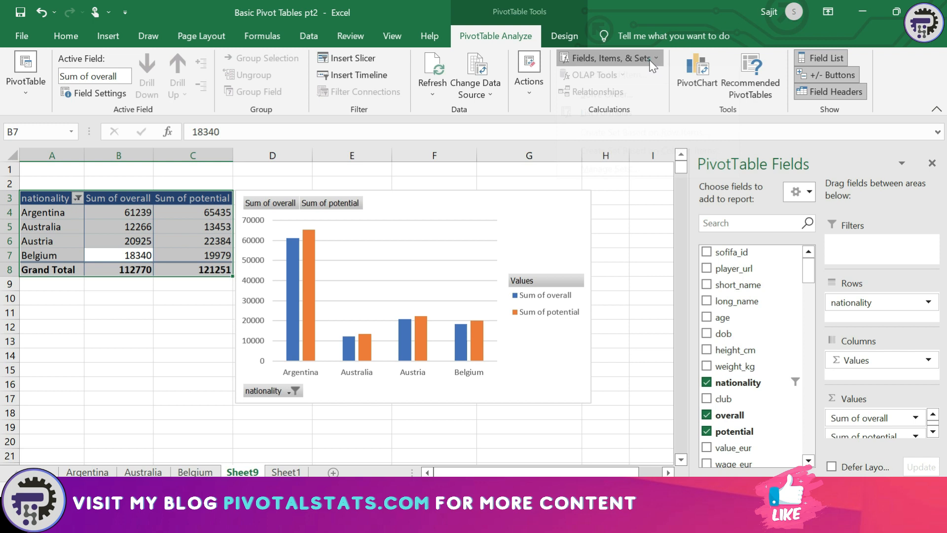